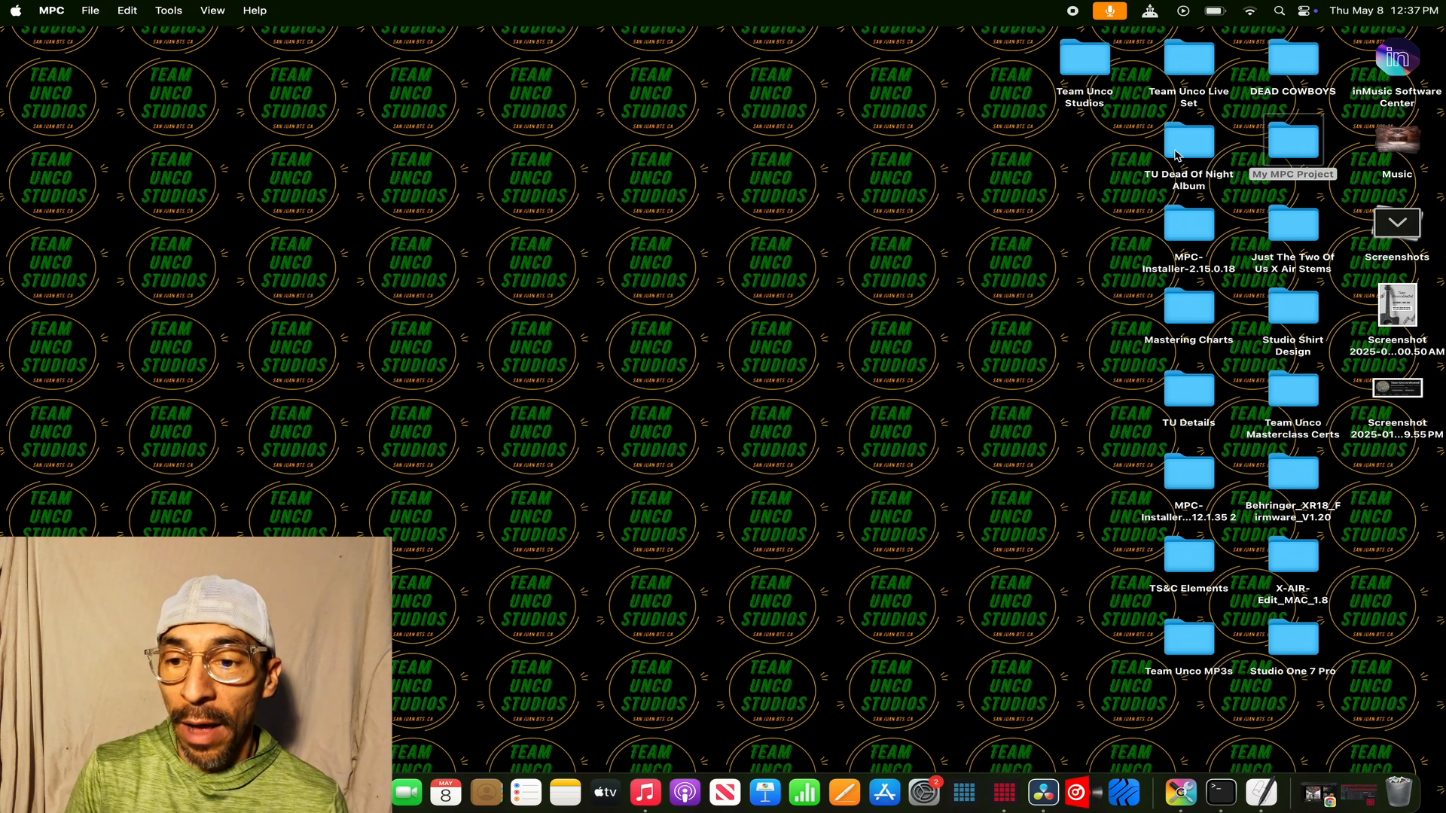
# - Create a new folder on the desktop and move it to the Trash
pyautogui.rightClick(938, 280)
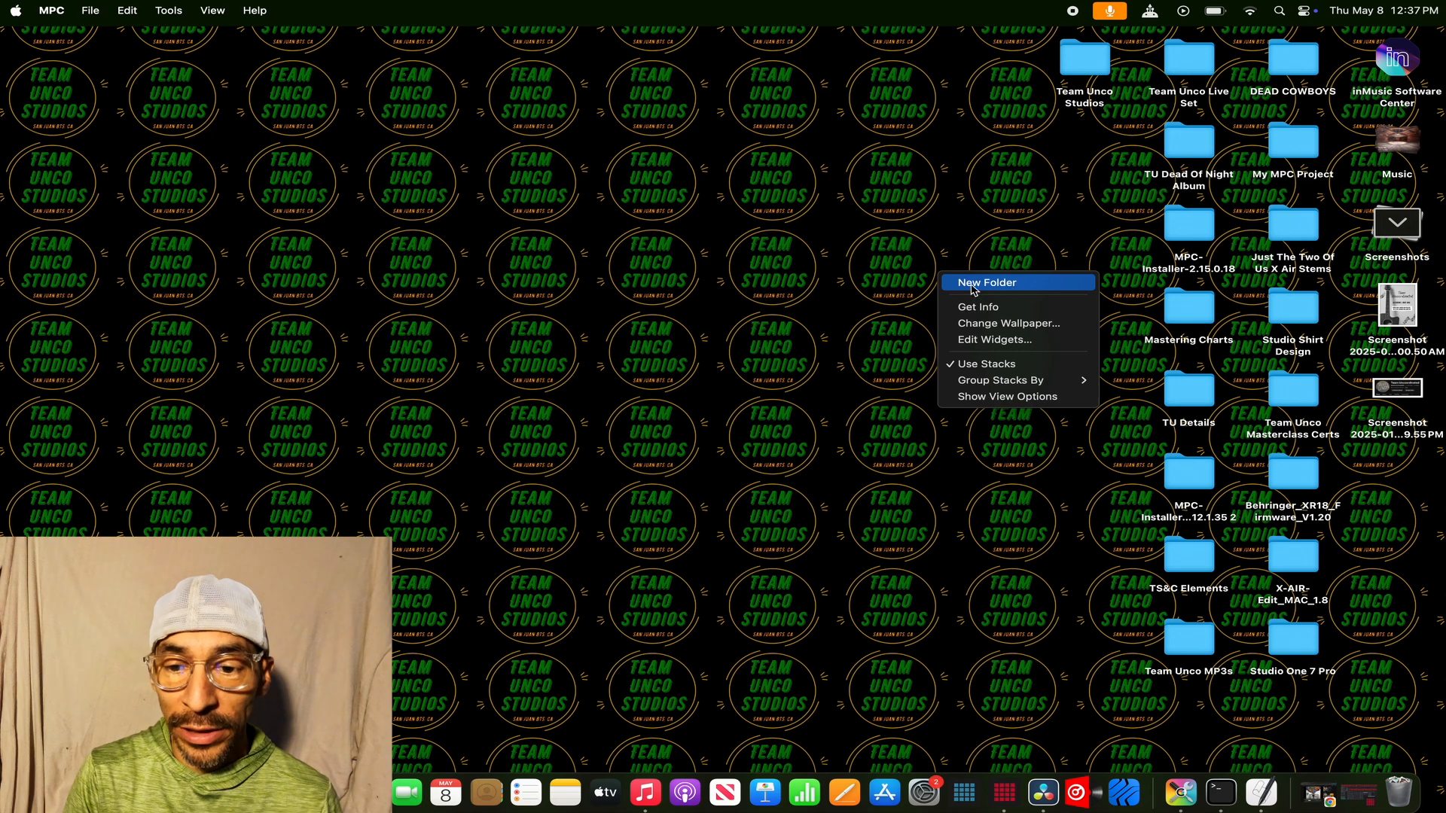
pyautogui.click(806, 223)
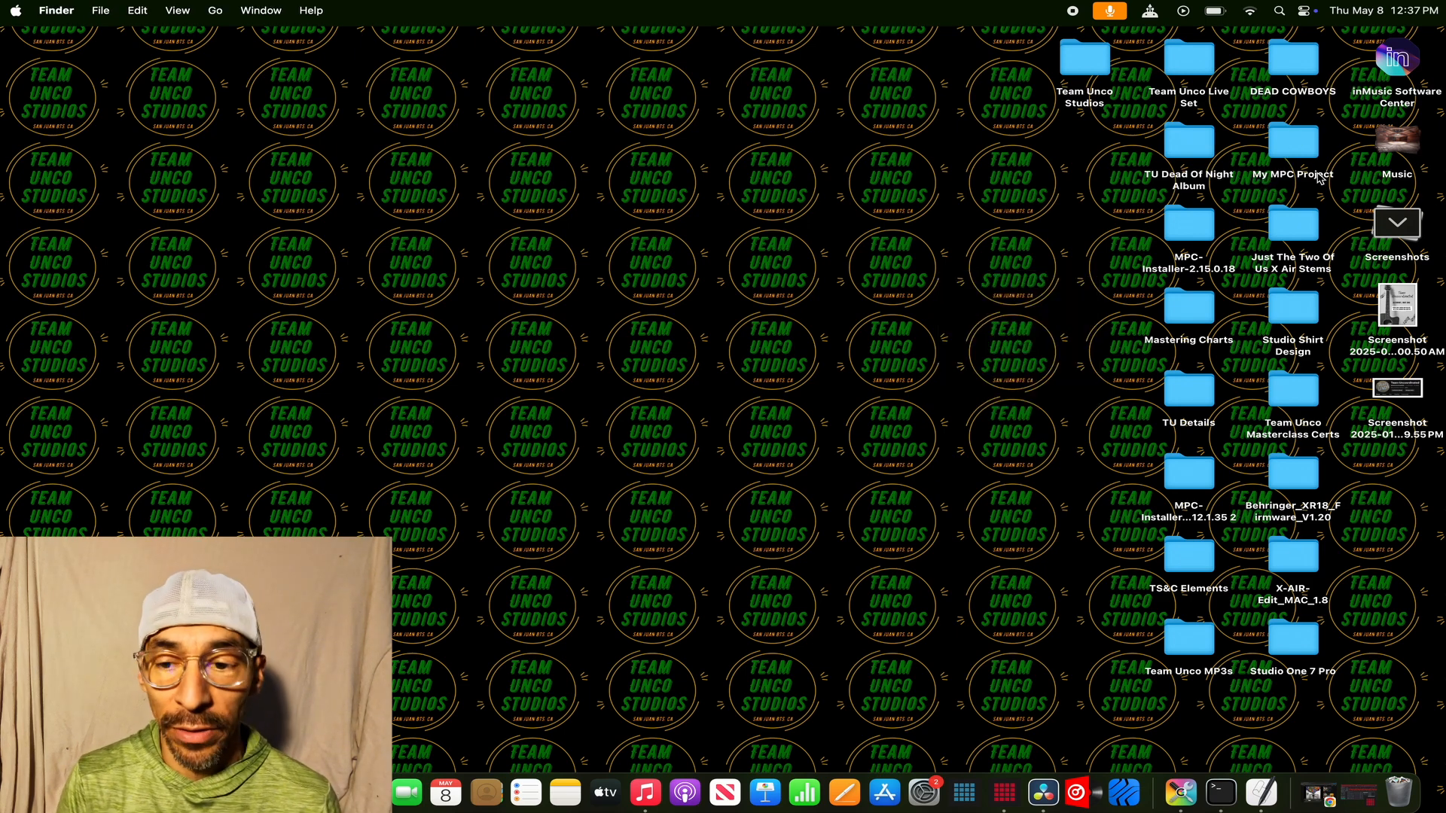
pyautogui.rightClick(936, 270)
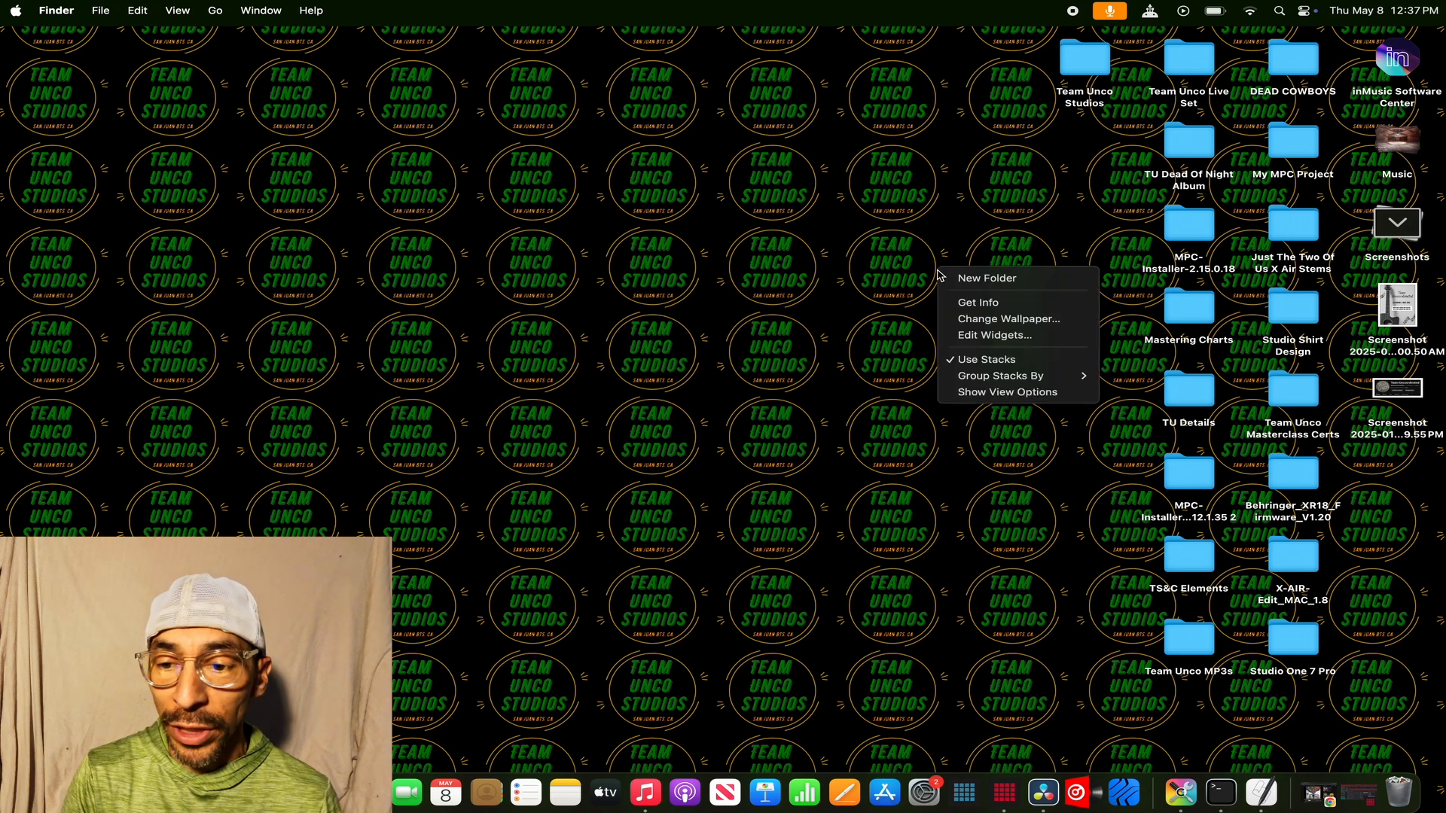
pyautogui.click(949, 280)
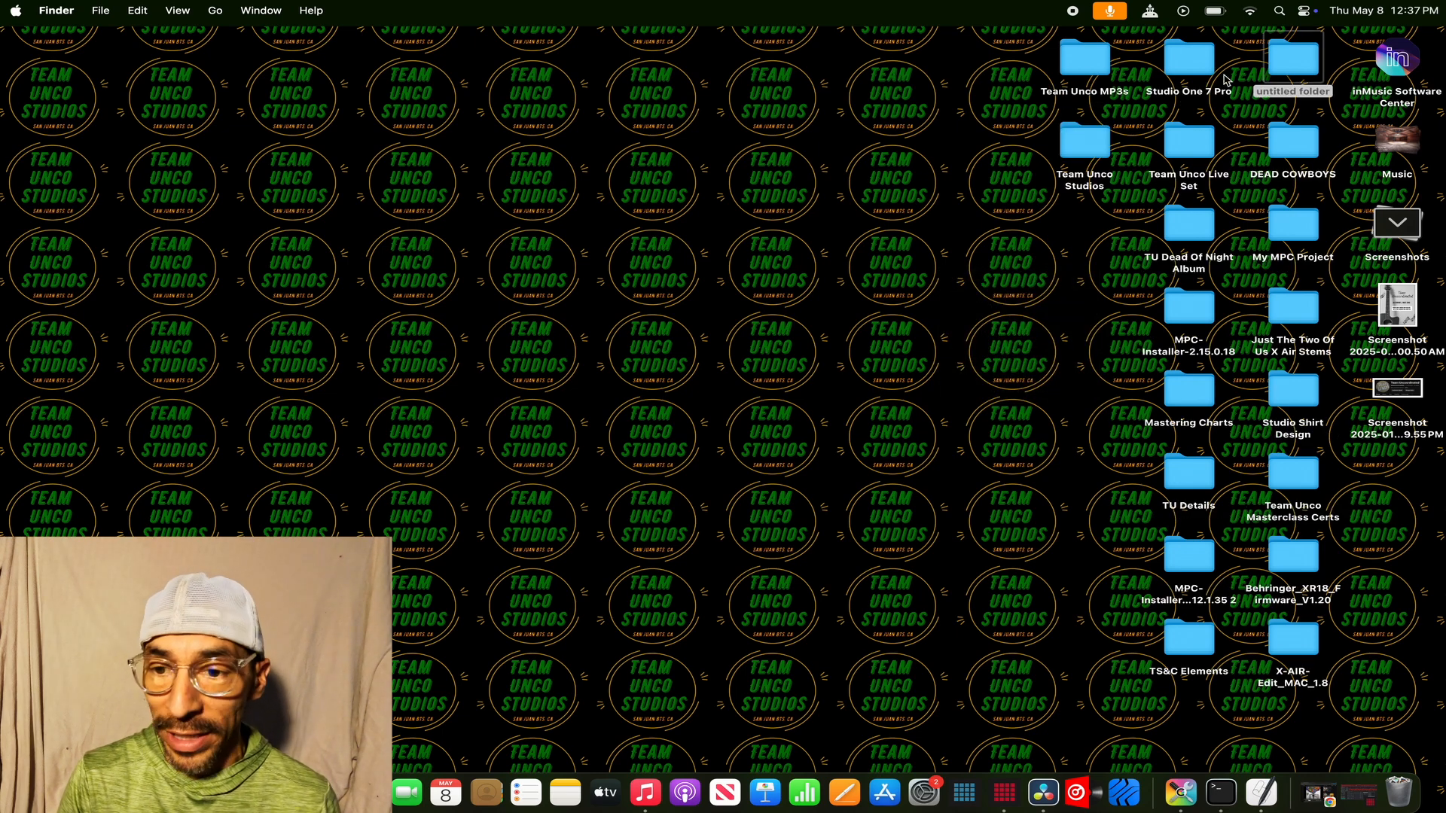
pyautogui.rightClick(1301, 62)
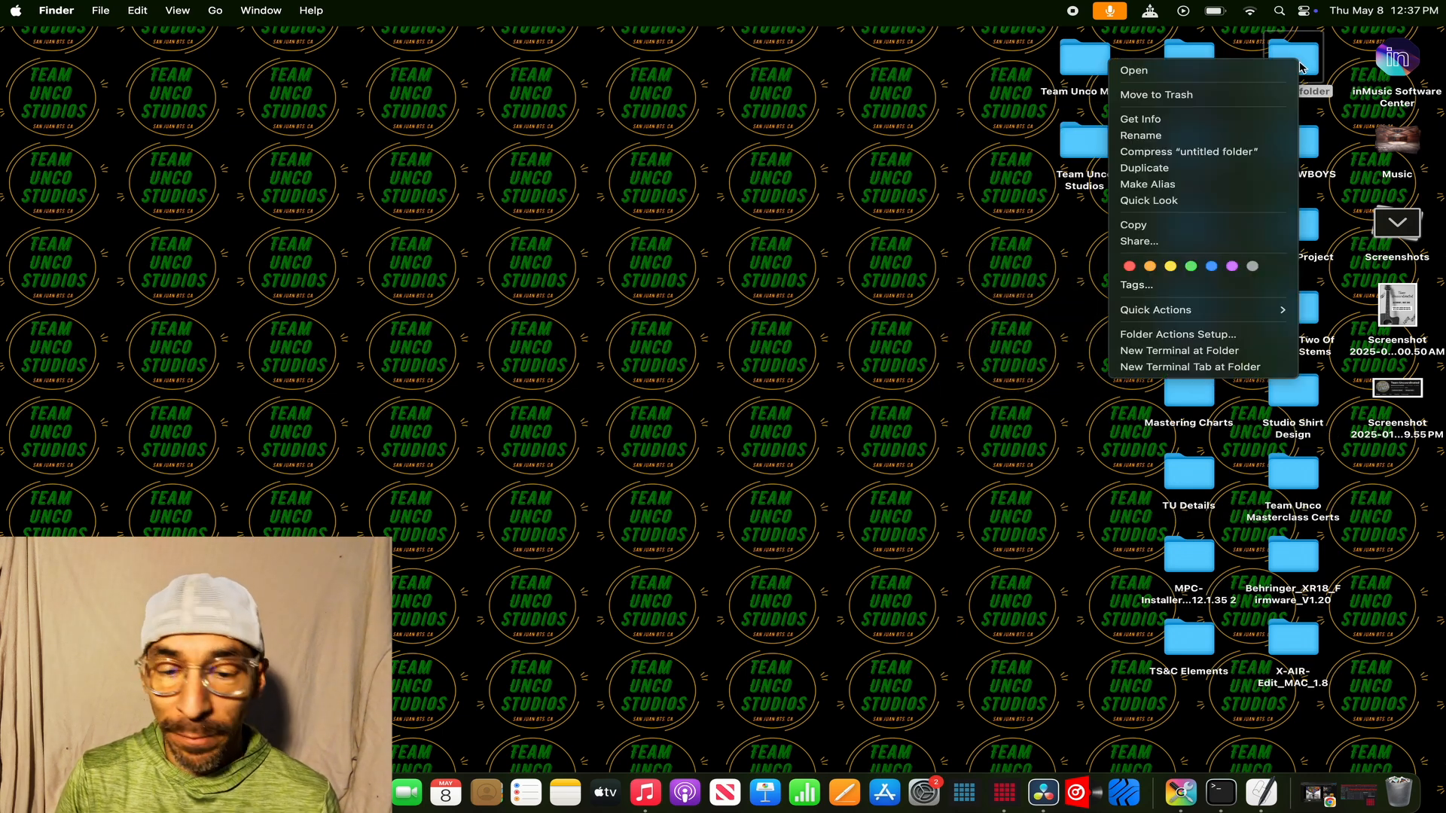
pyautogui.click(1213, 95)
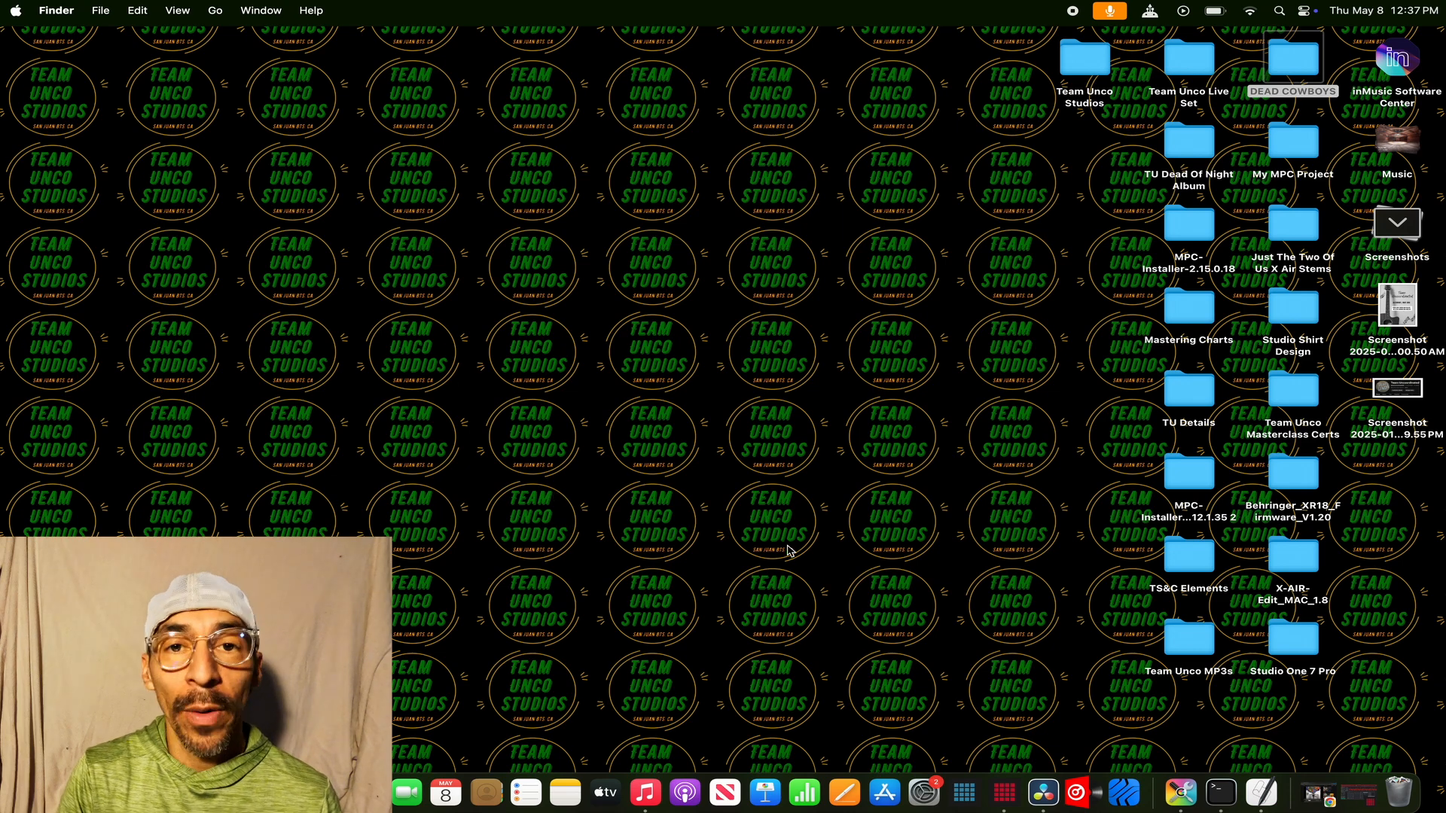
# - Switch to the MPC project window in full screen and show the Expansion Browser
pyautogui.click(1358, 794)
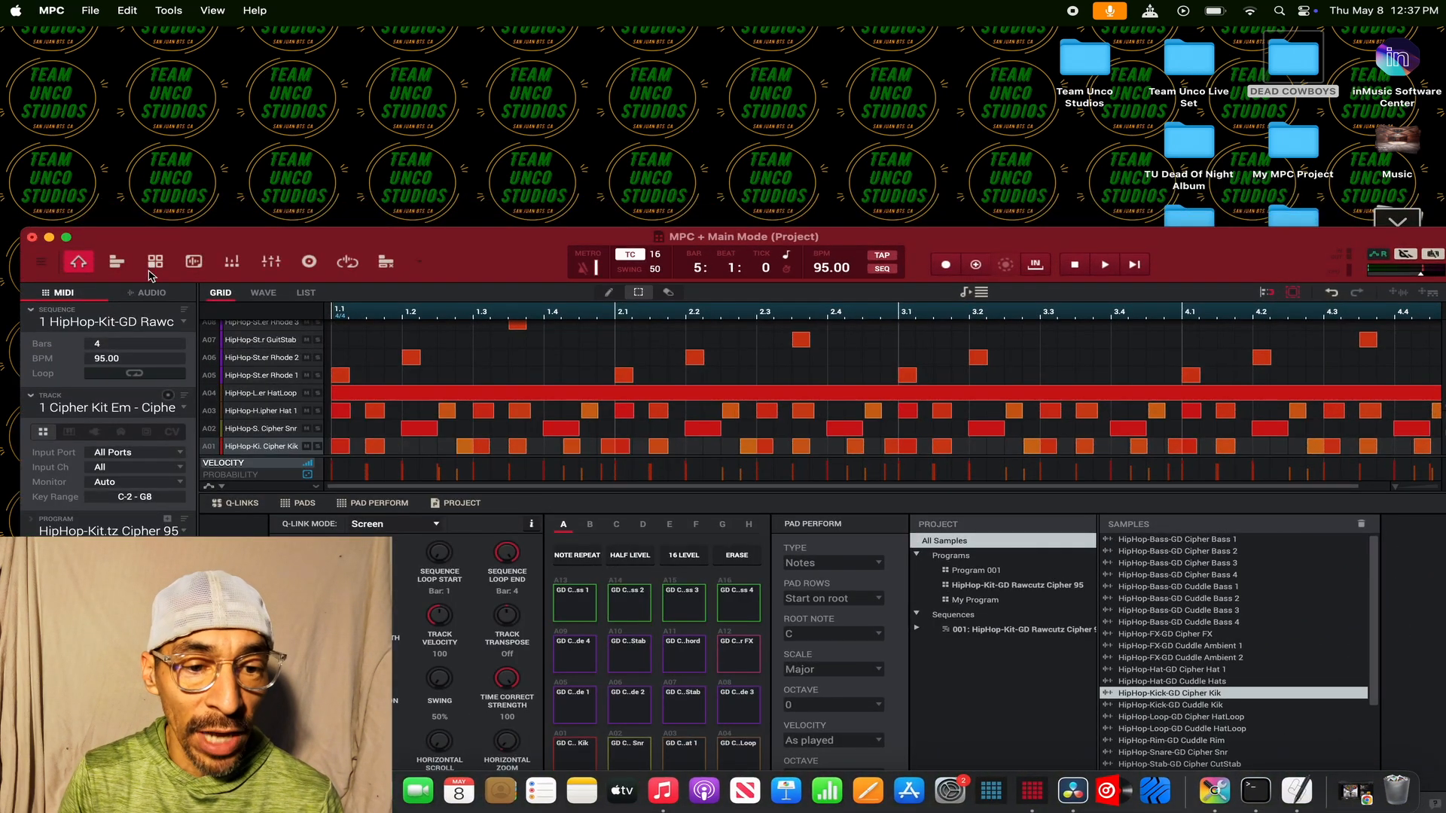
pyautogui.click(67, 238)
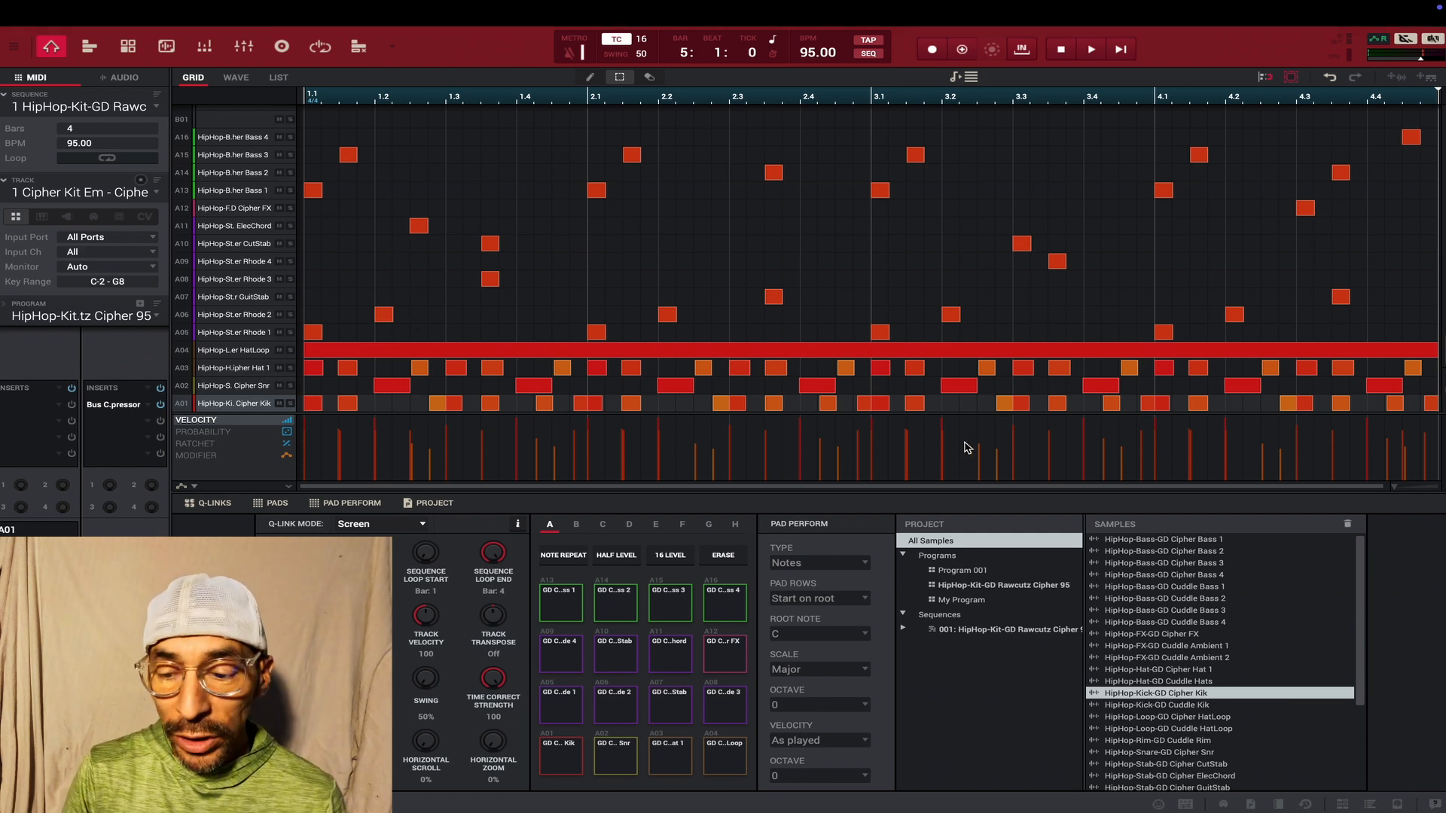
pyautogui.click(1369, 805)
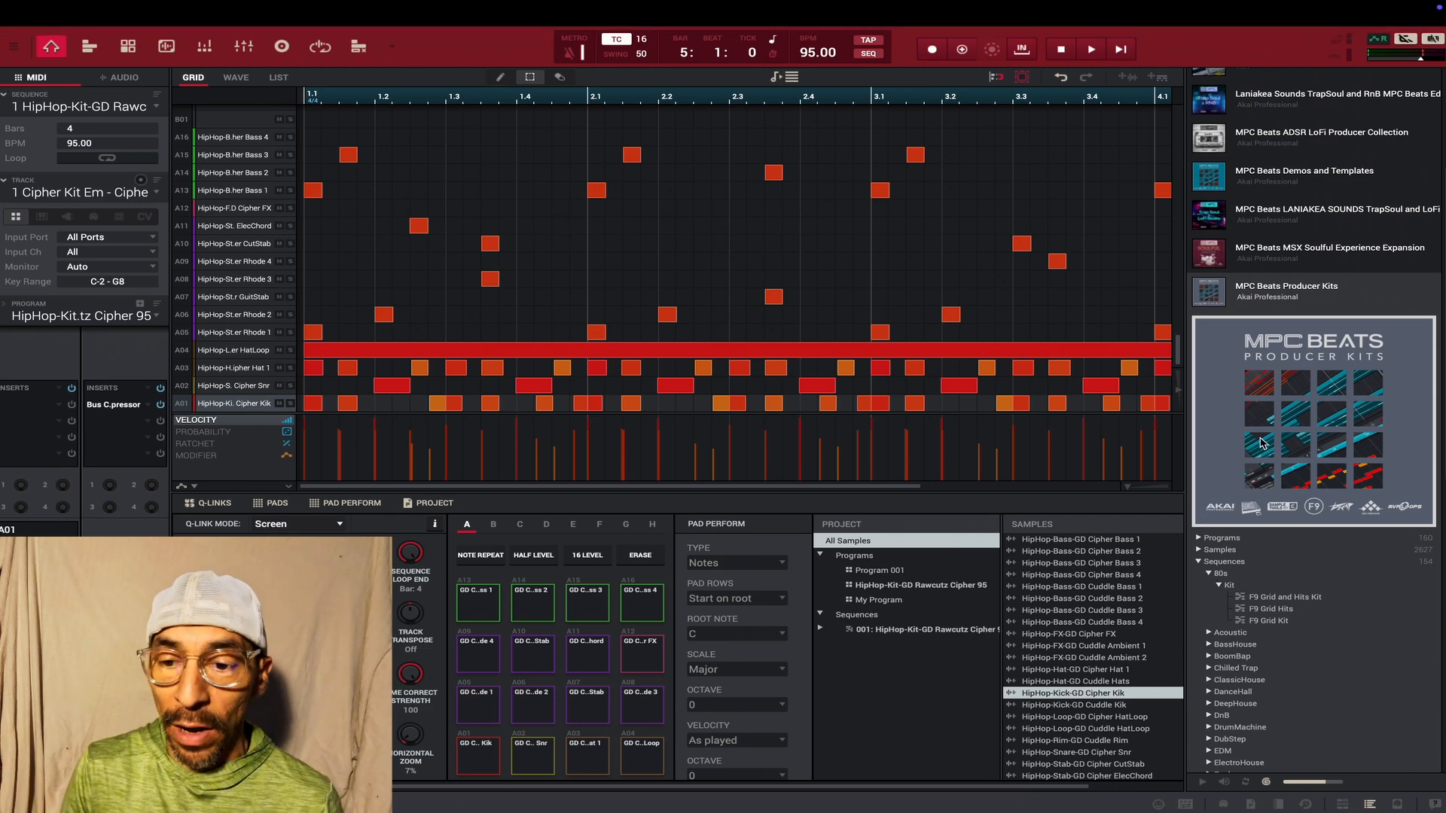
# - Browse the Sequences of the MPC Beats Producer Kits expansion, look inside the Chilled Trap category, and collapse the expansion again
pyautogui.click(1215, 295)
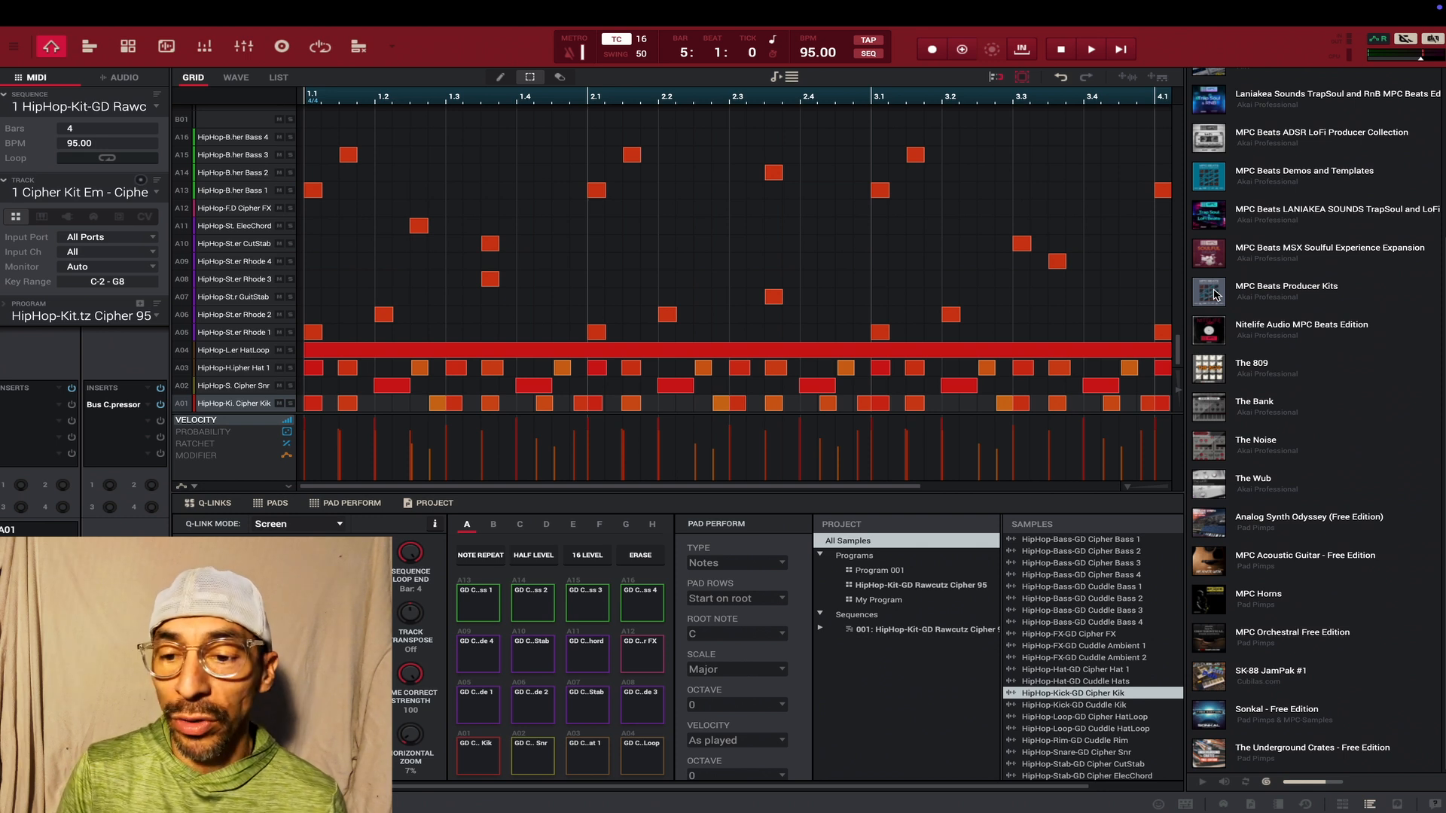
pyautogui.click(1215, 296)
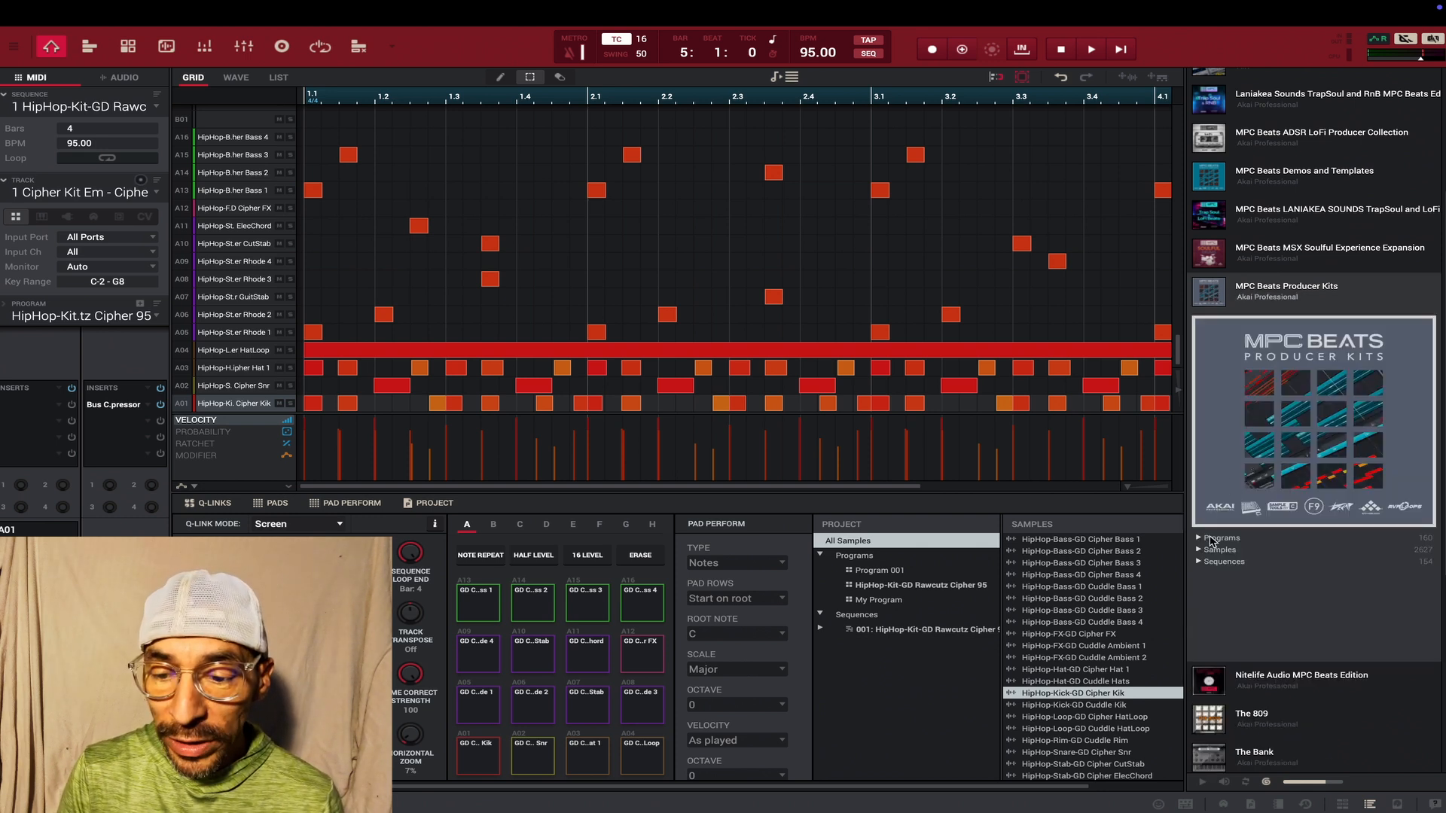
pyautogui.click(1198, 563)
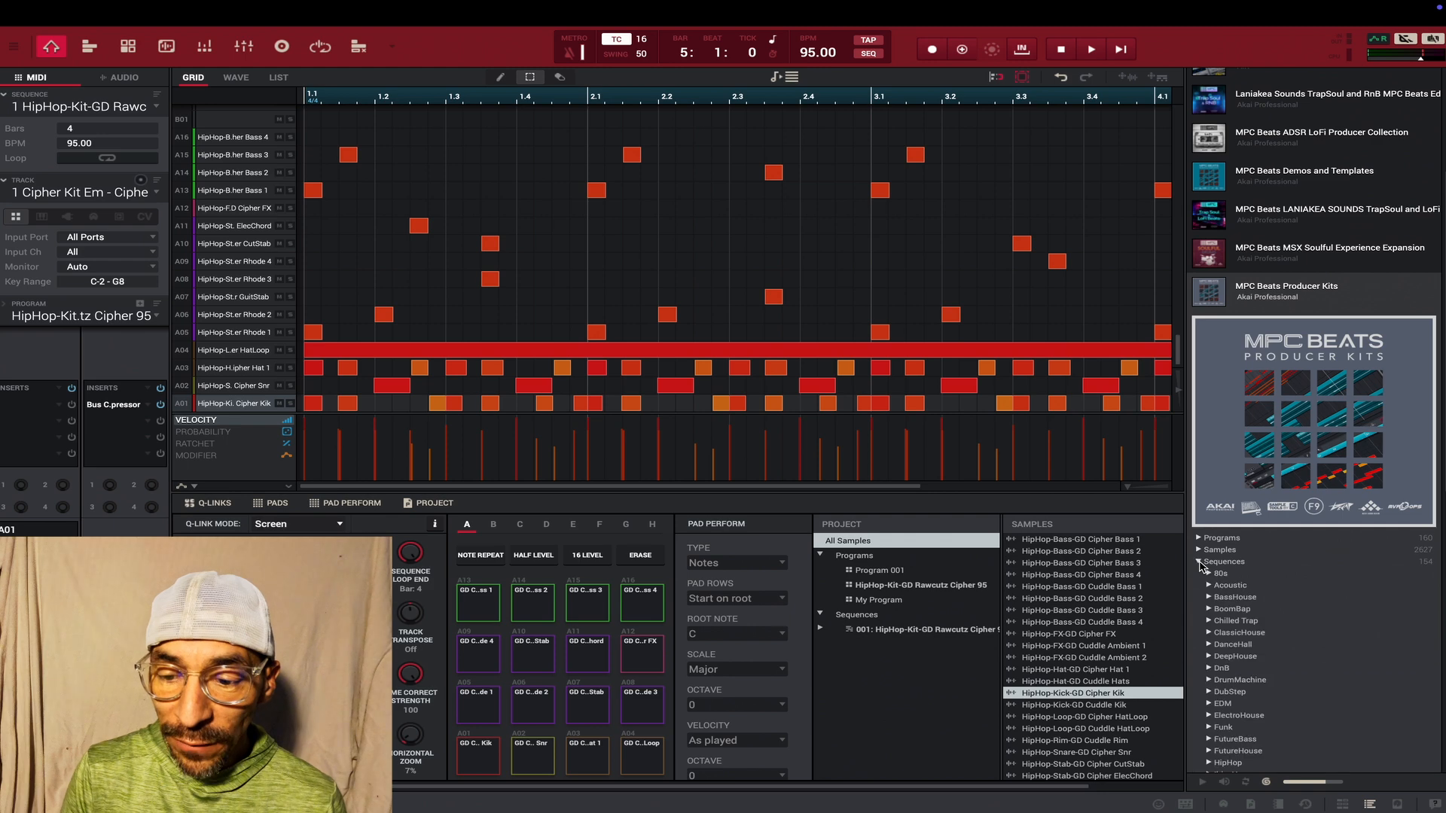
pyautogui.click(1210, 621)
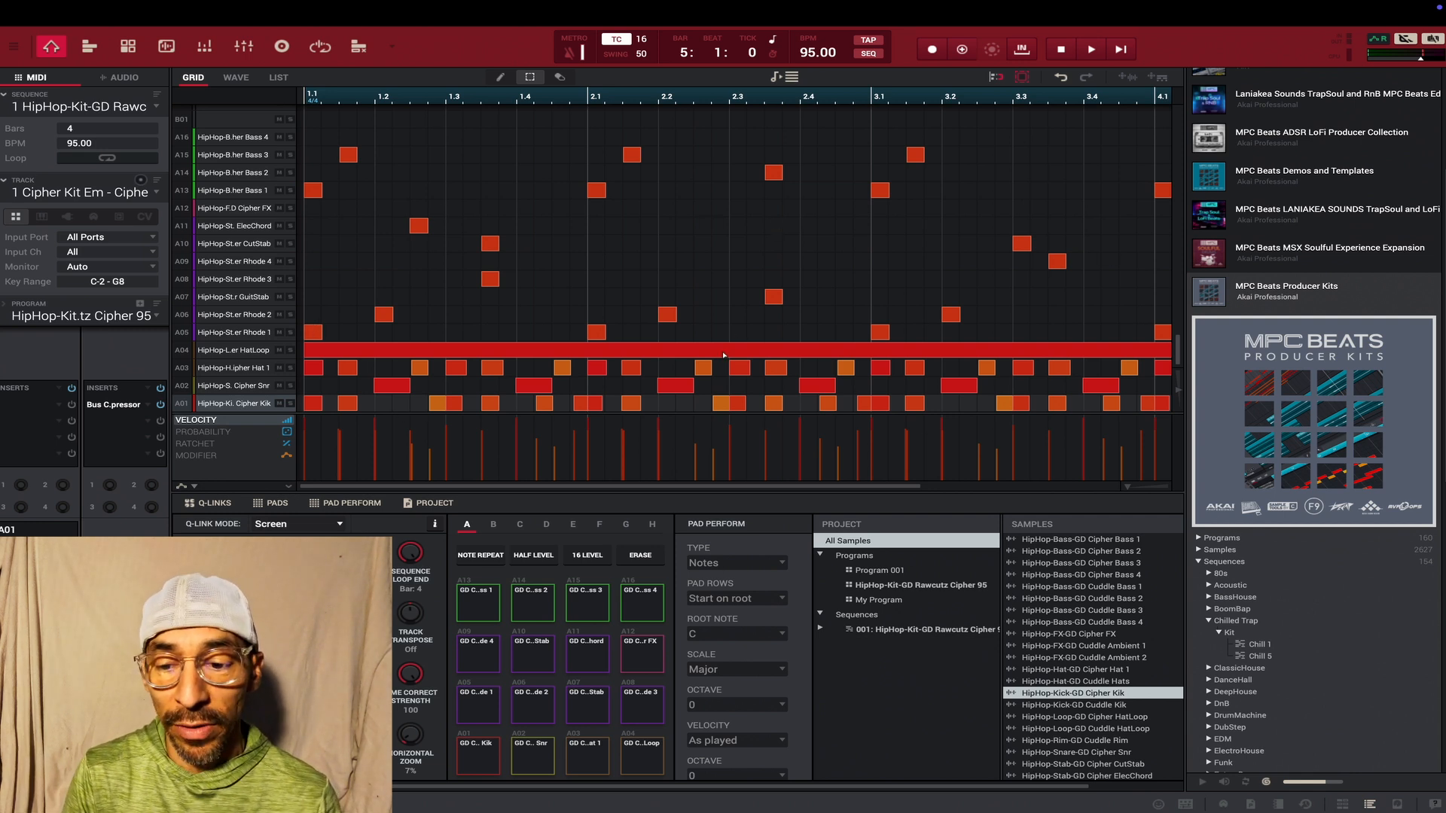
pyautogui.click(1199, 562)
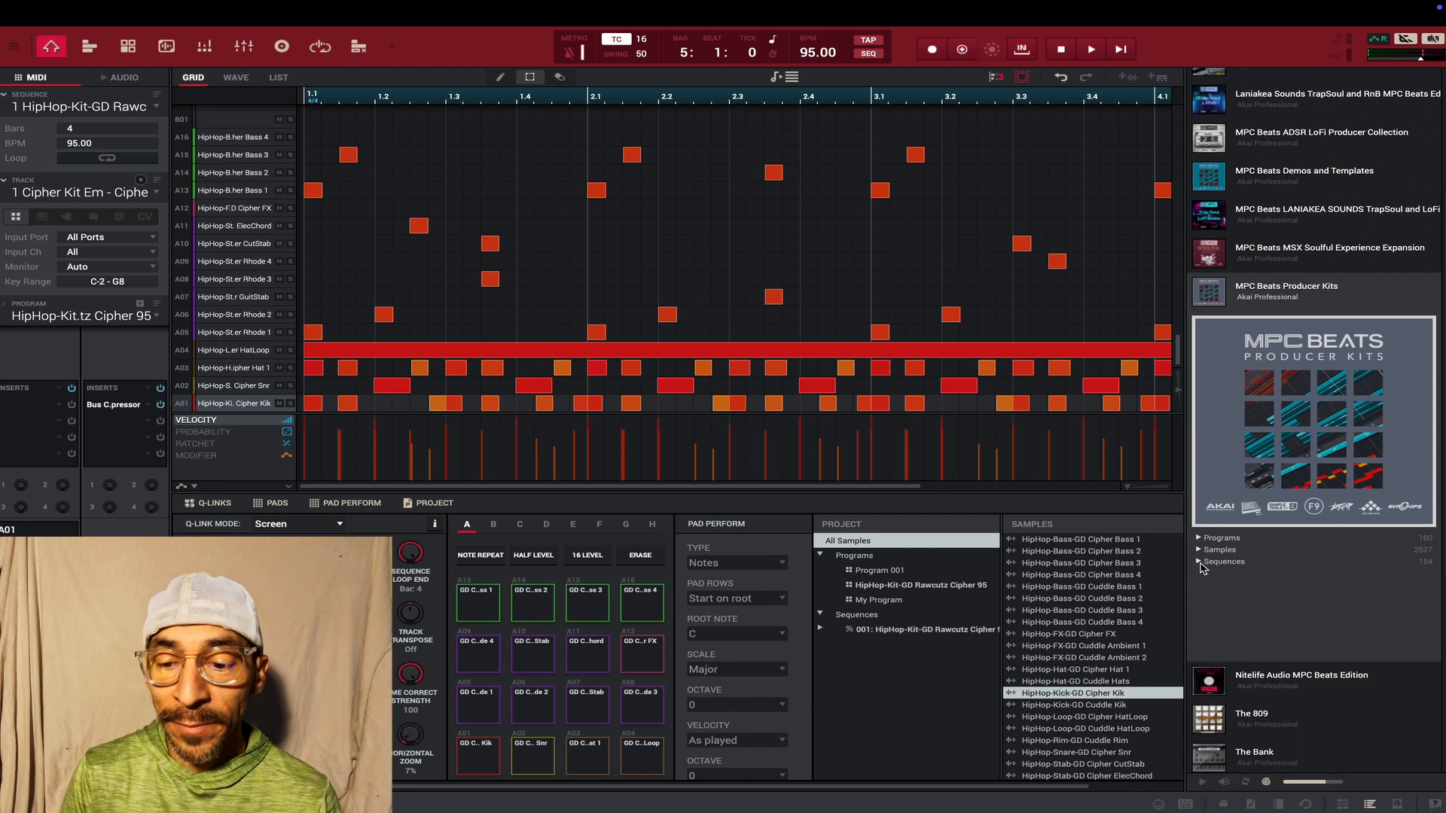
pyautogui.click(1216, 303)
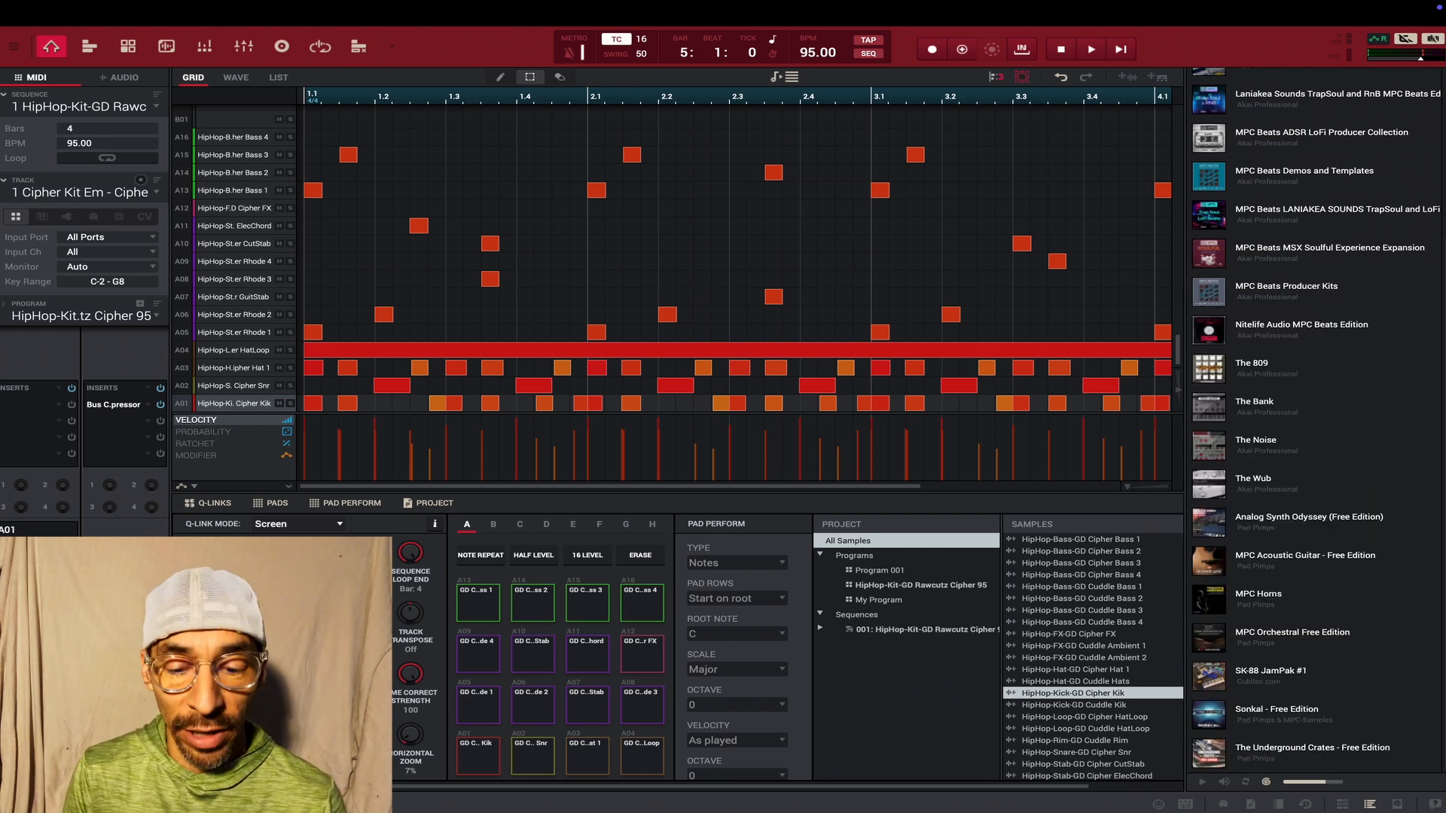
# - Play the whole sequence, audition the A10 CutStab pad in solo, and turn its solo off
pyautogui.press('space')
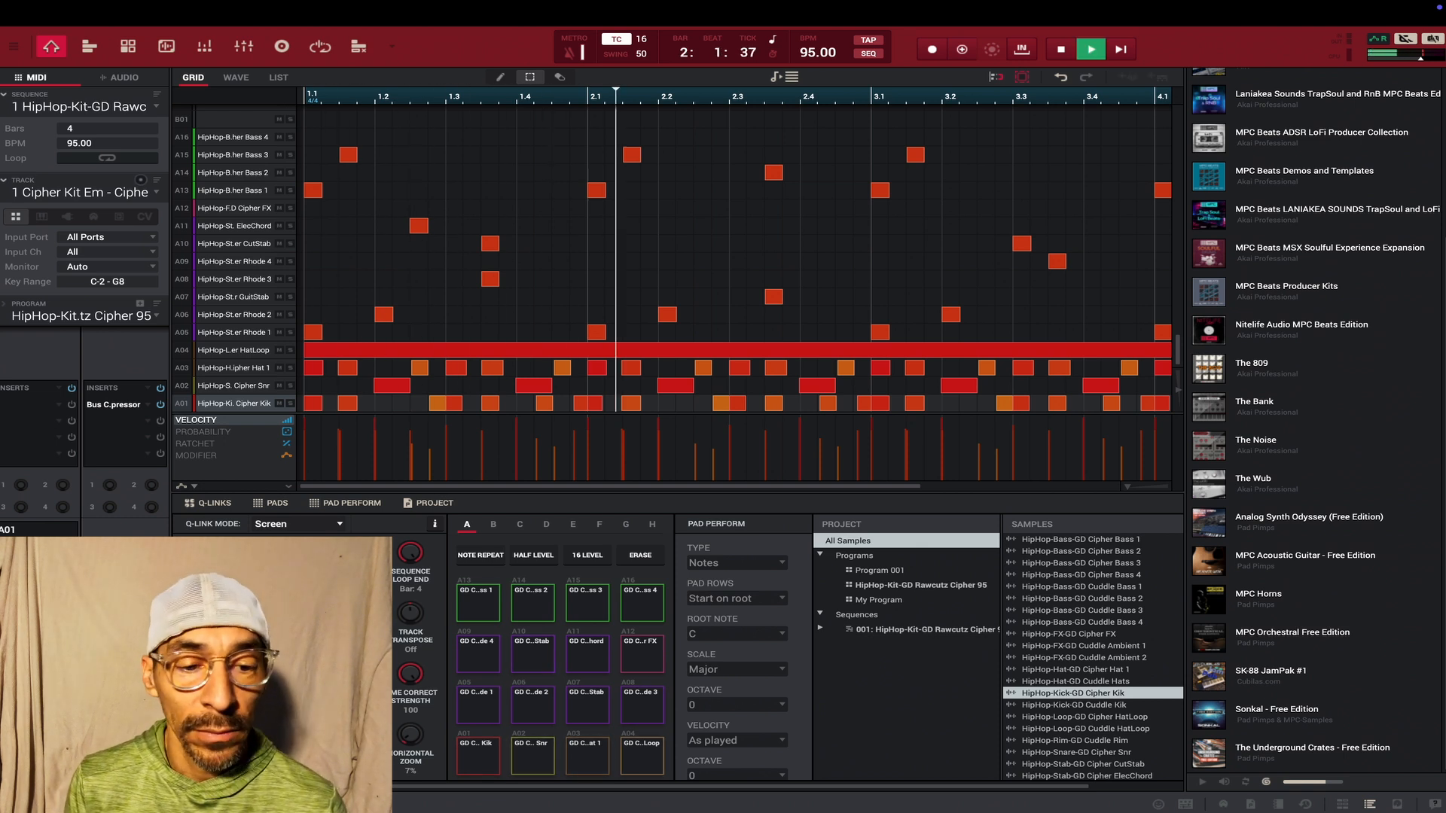
pyautogui.press('space')
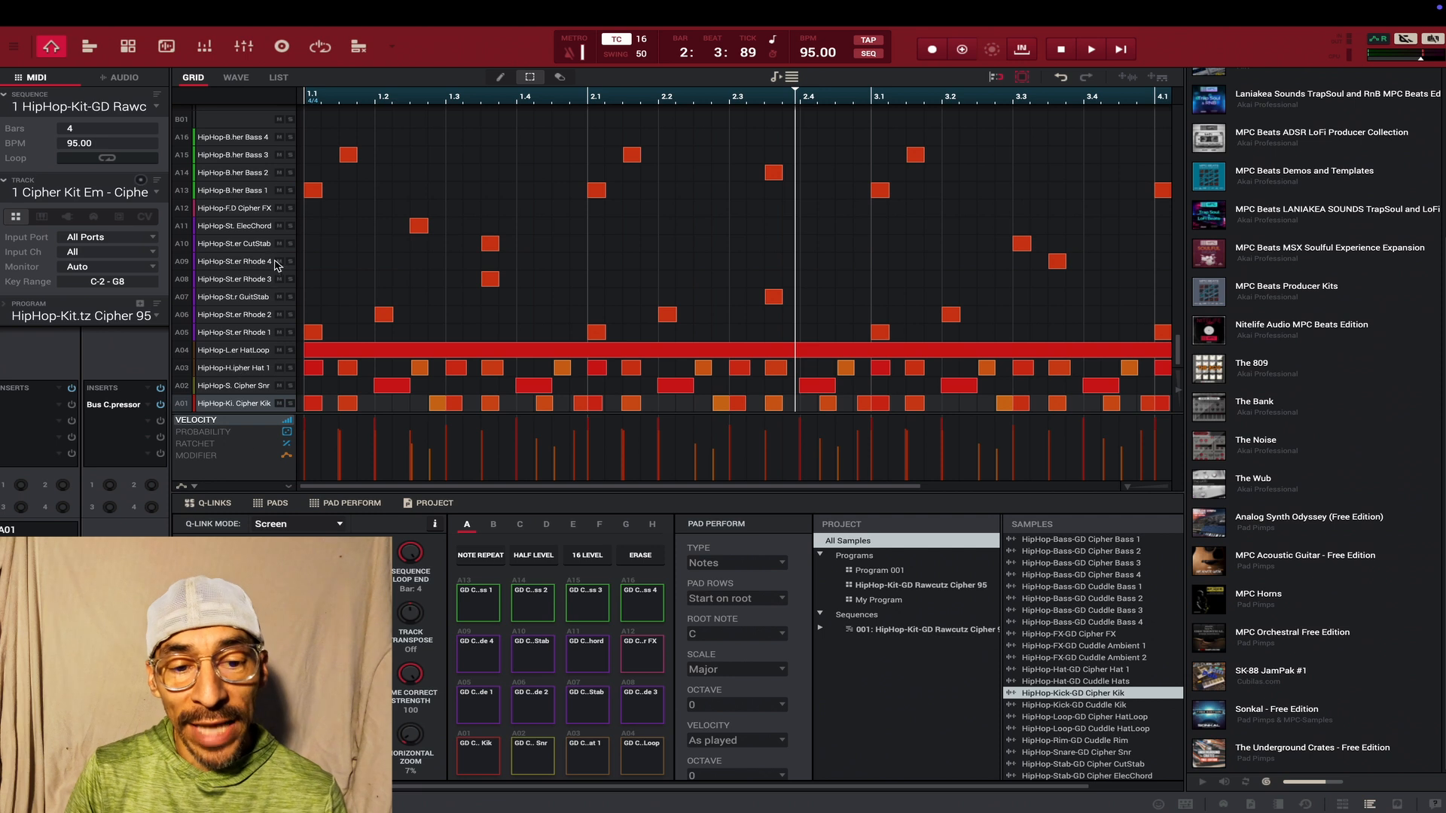
pyautogui.click(291, 245)
pyautogui.press('space')
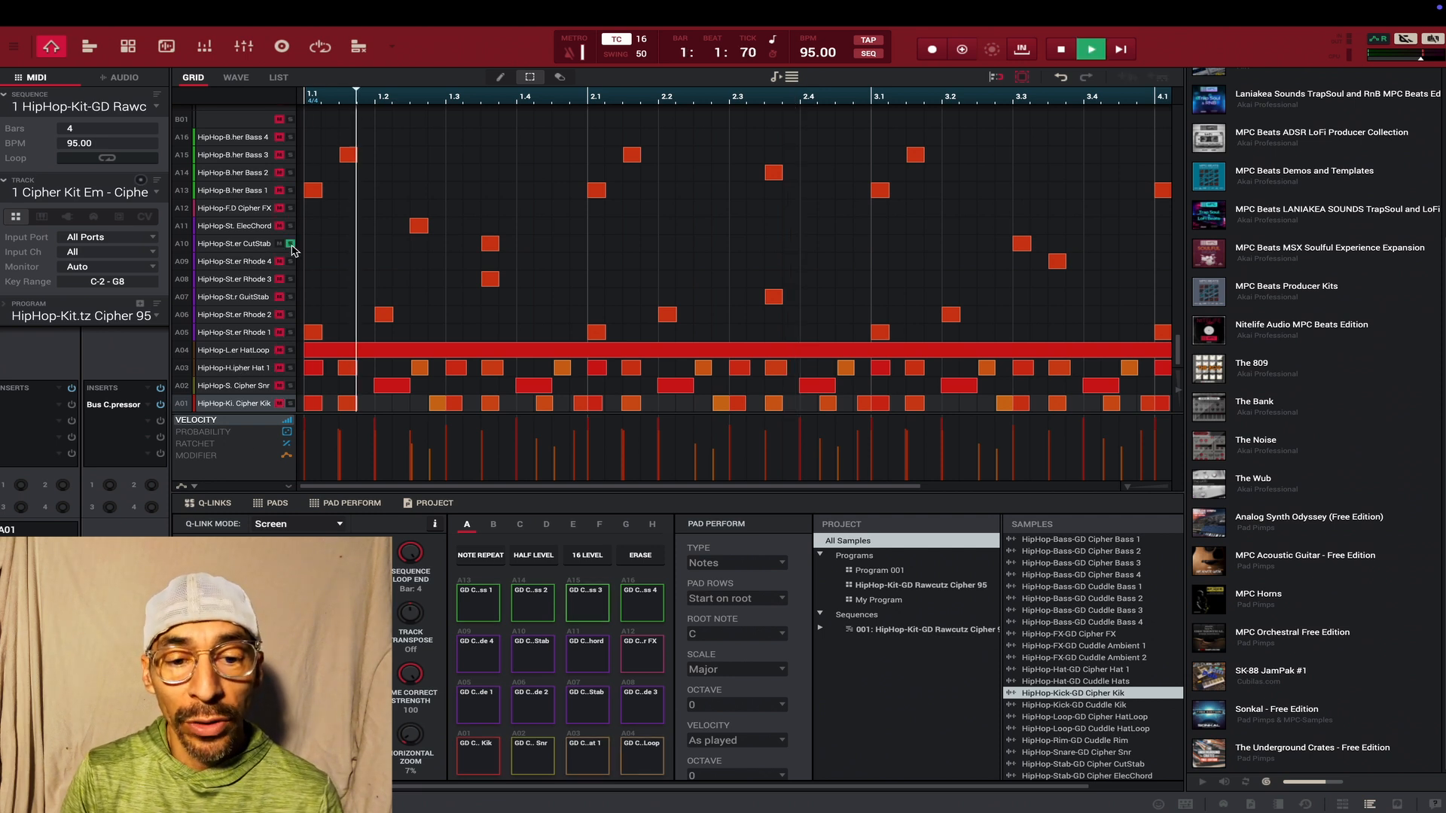
pyautogui.press('space')
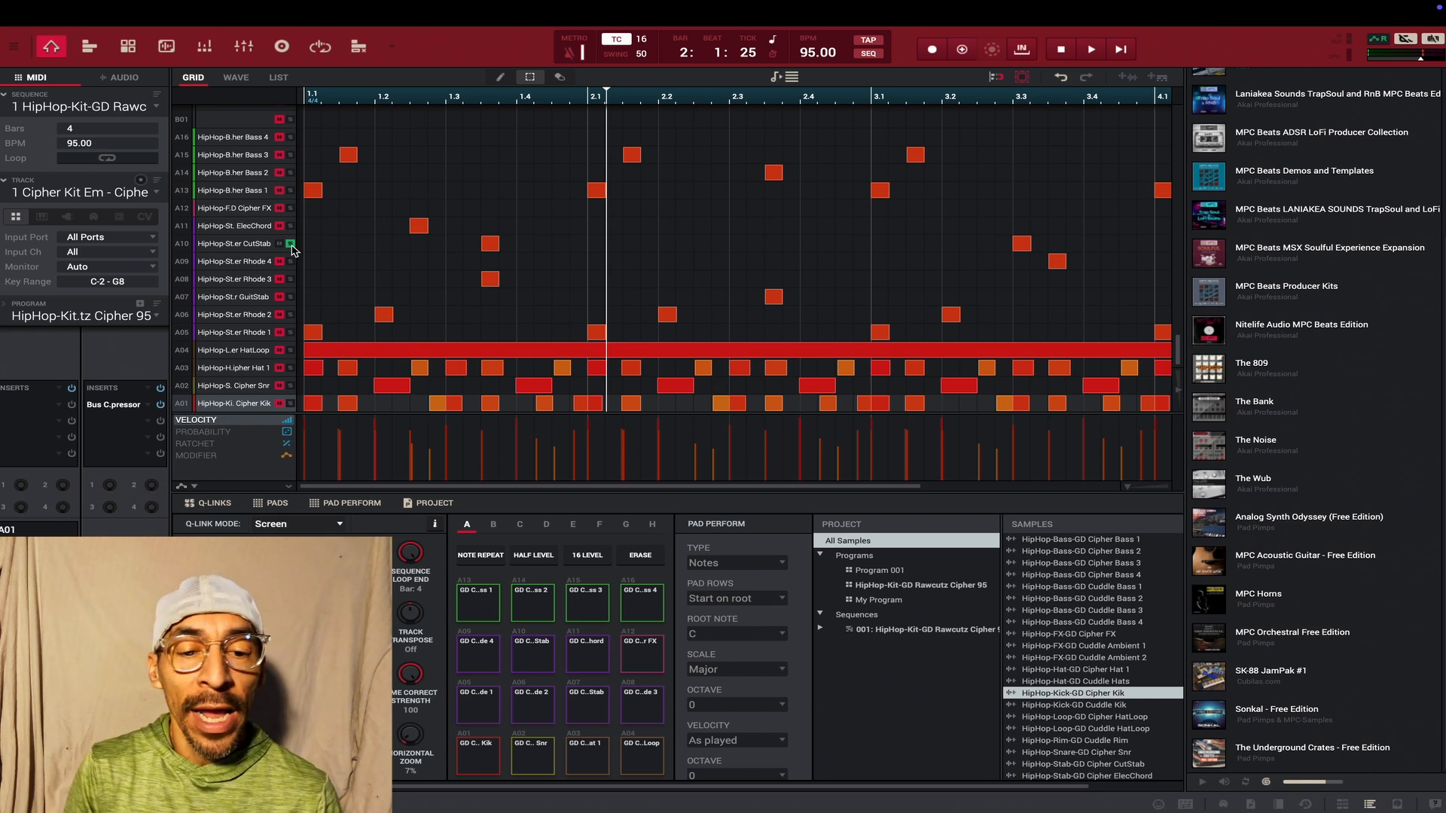
pyautogui.click(290, 244)
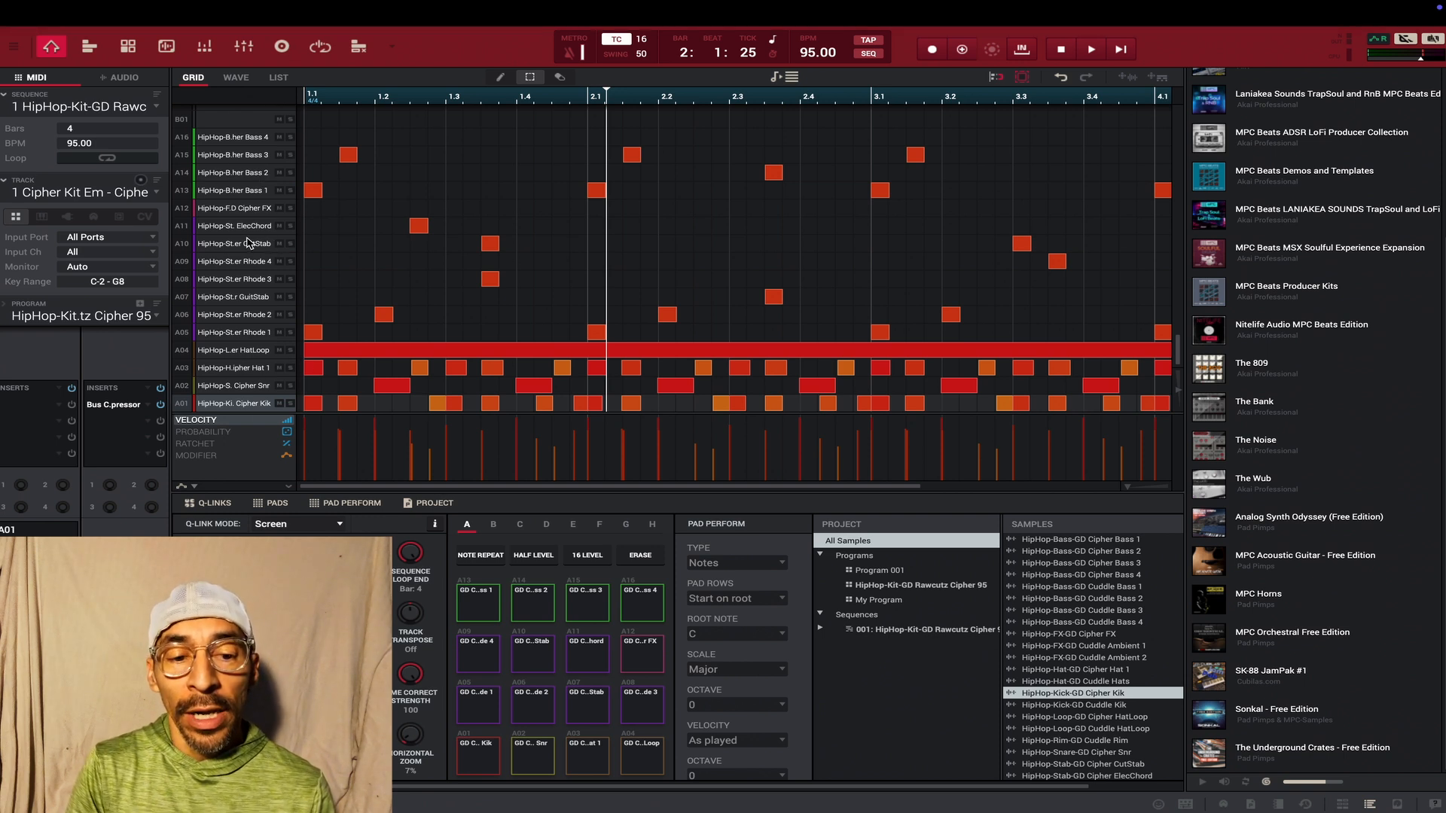
# - Assign My Program to the track and play the sequence with that kit
pyautogui.click(157, 317)
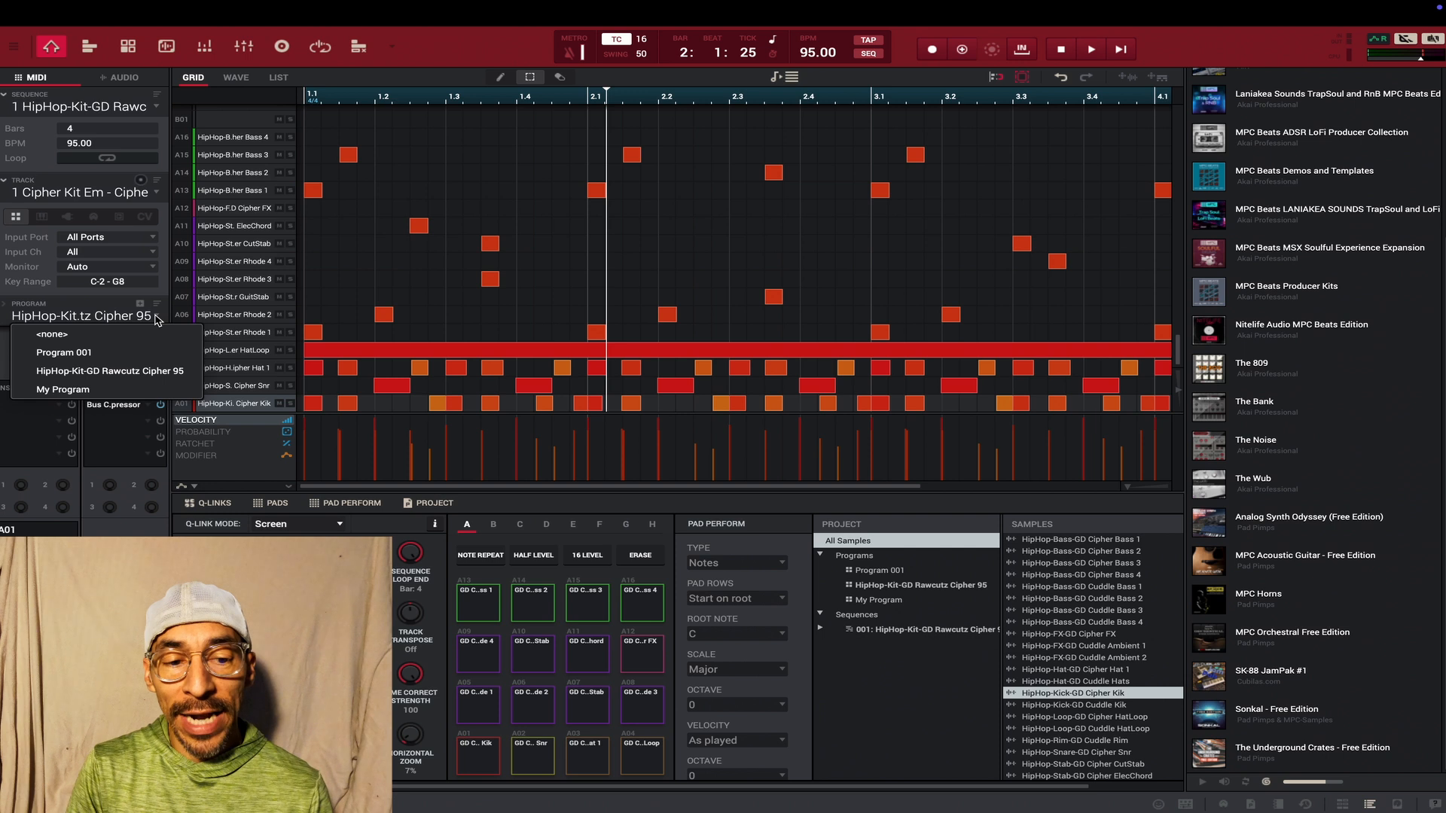
pyautogui.click(110, 390)
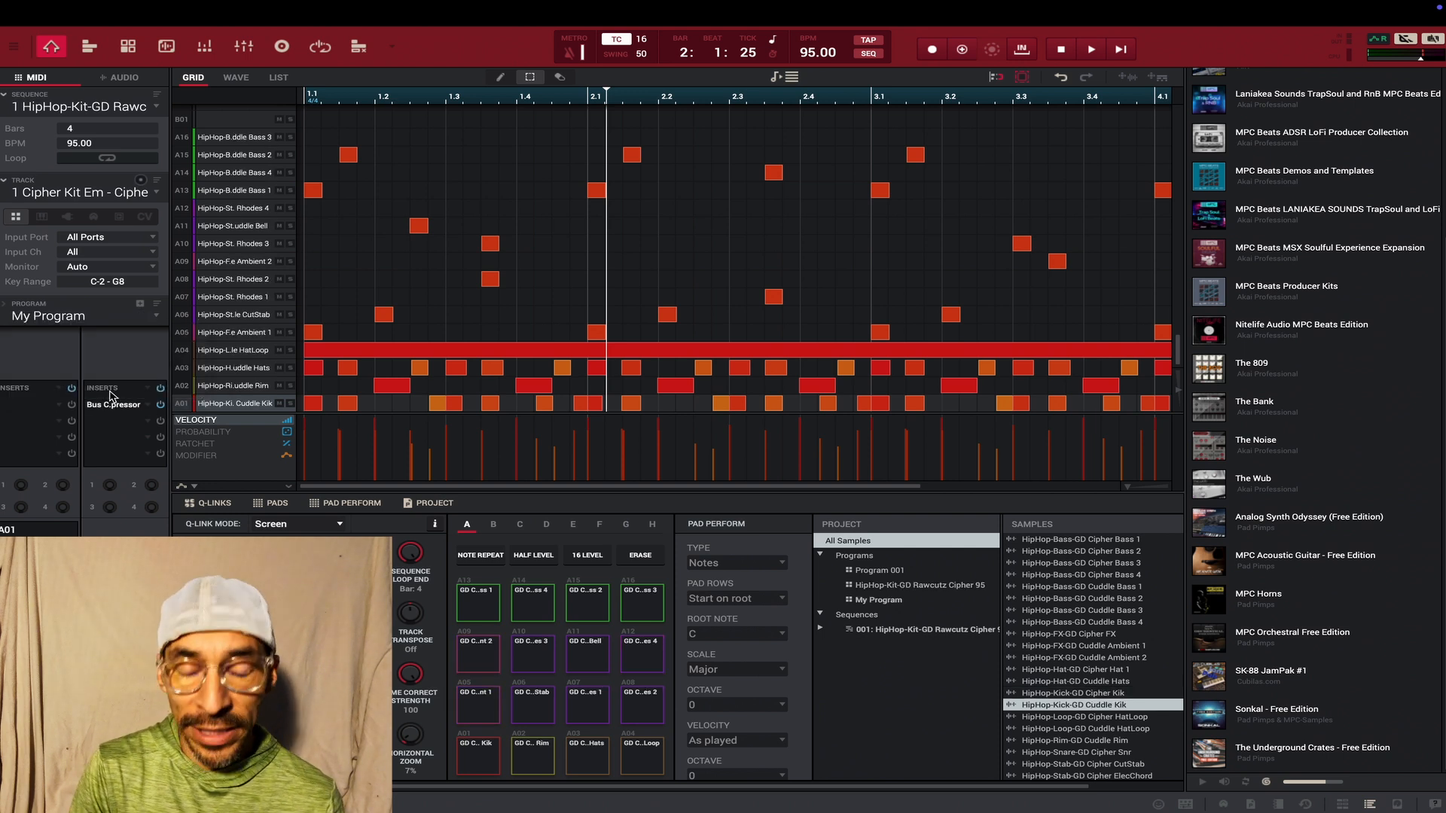
pyautogui.press('space')
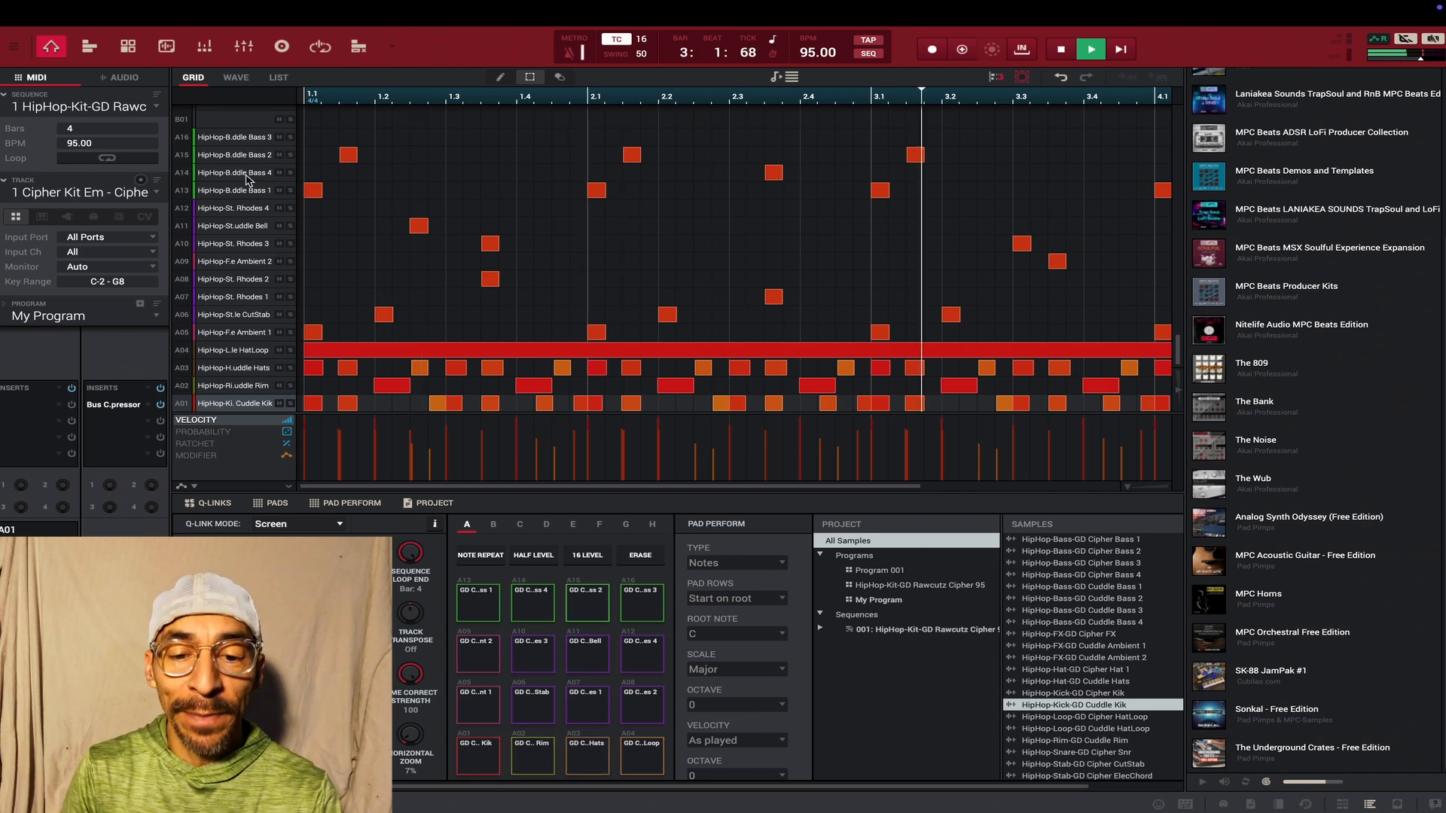
pyautogui.press('space')
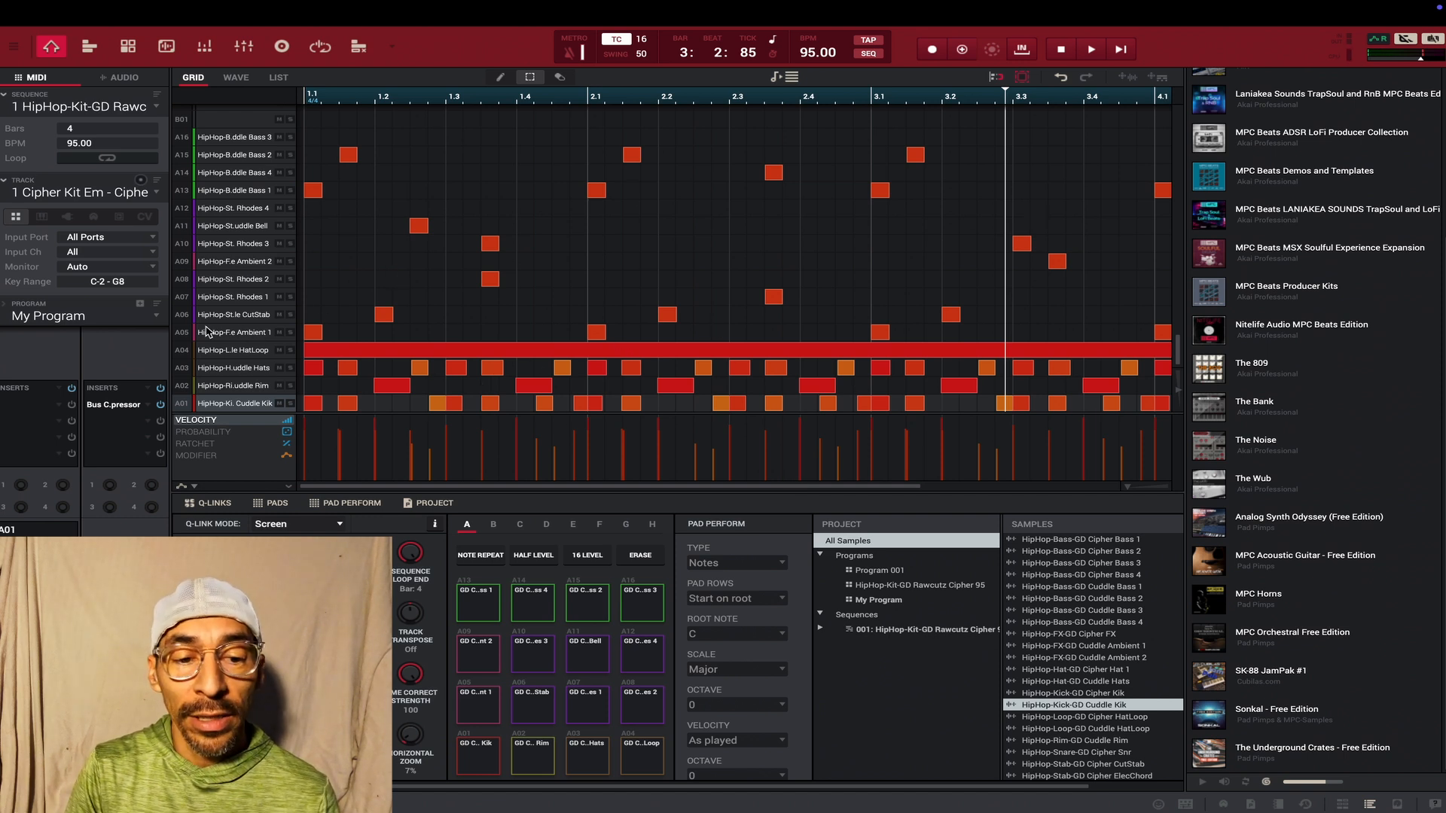
# - Assign the HipHop-Kit-GD Rawcutz Cipher 95 program to the track and play the sequence with it
pyautogui.click(162, 318)
pyautogui.click(113, 364)
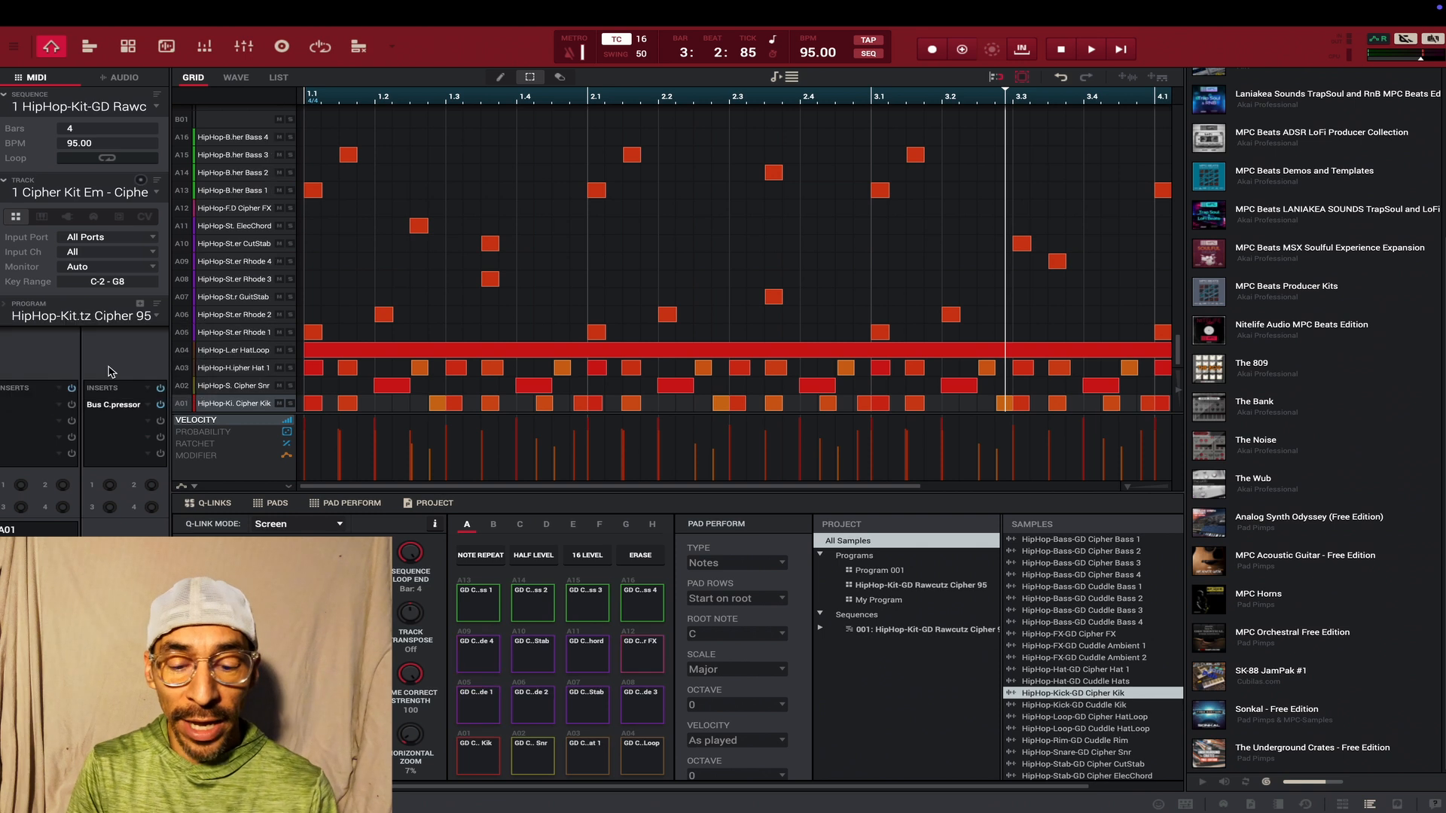
pyautogui.press('space')
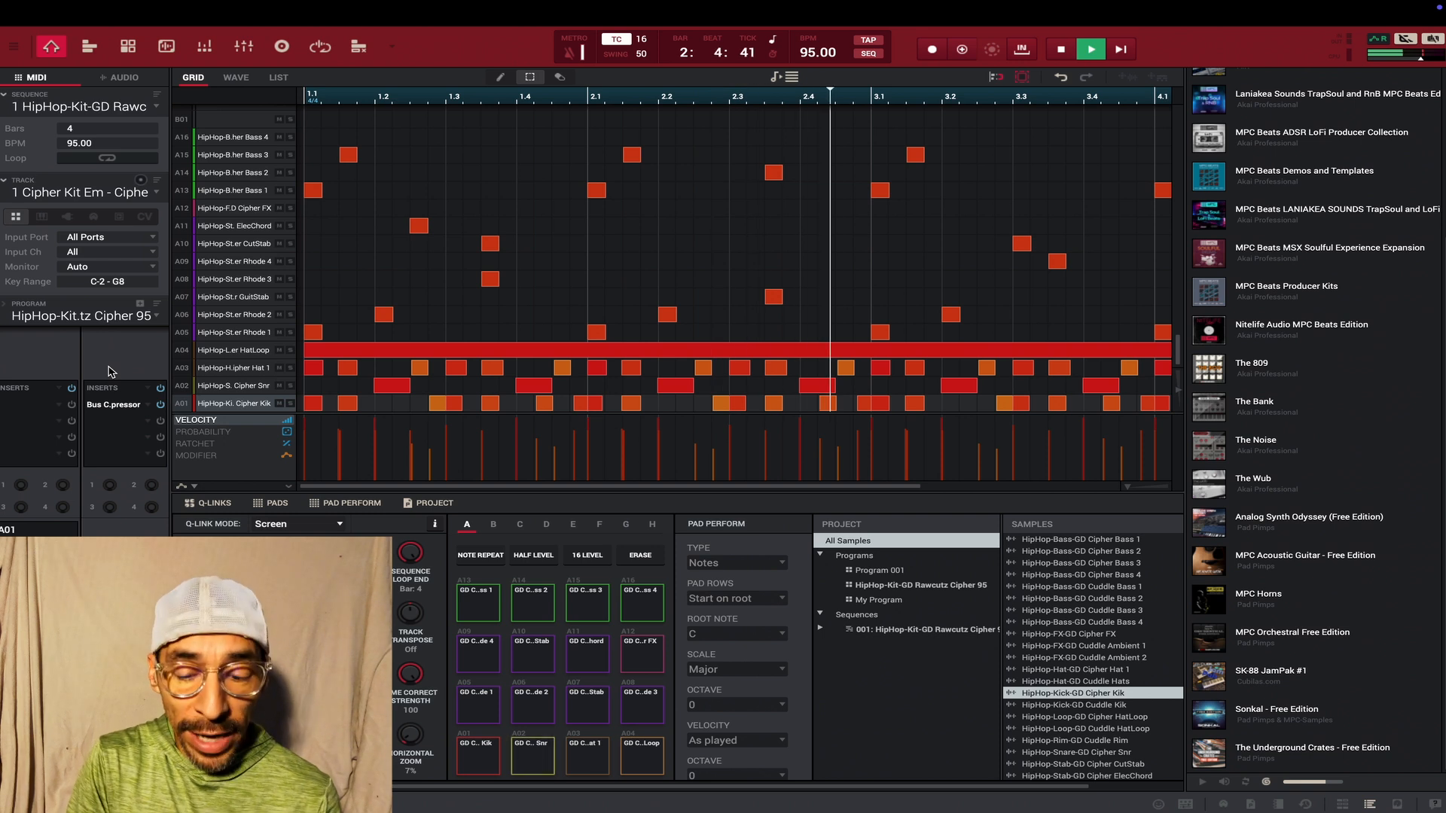
pyautogui.press('space')
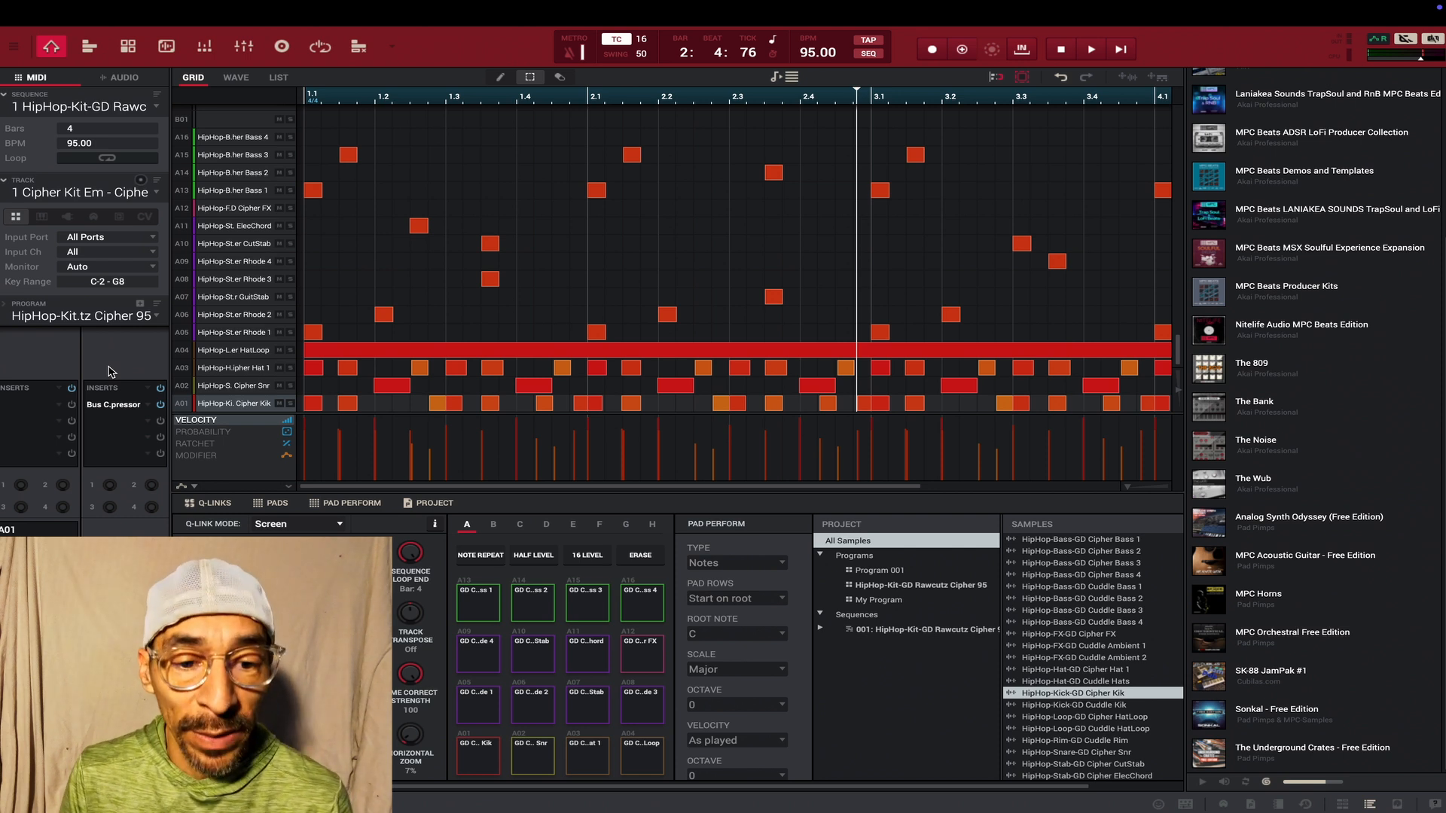
# - Add a note at 1.1 on the A15 Cipher Bass 3 row of the grid and remove it
pyautogui.click(314, 156)
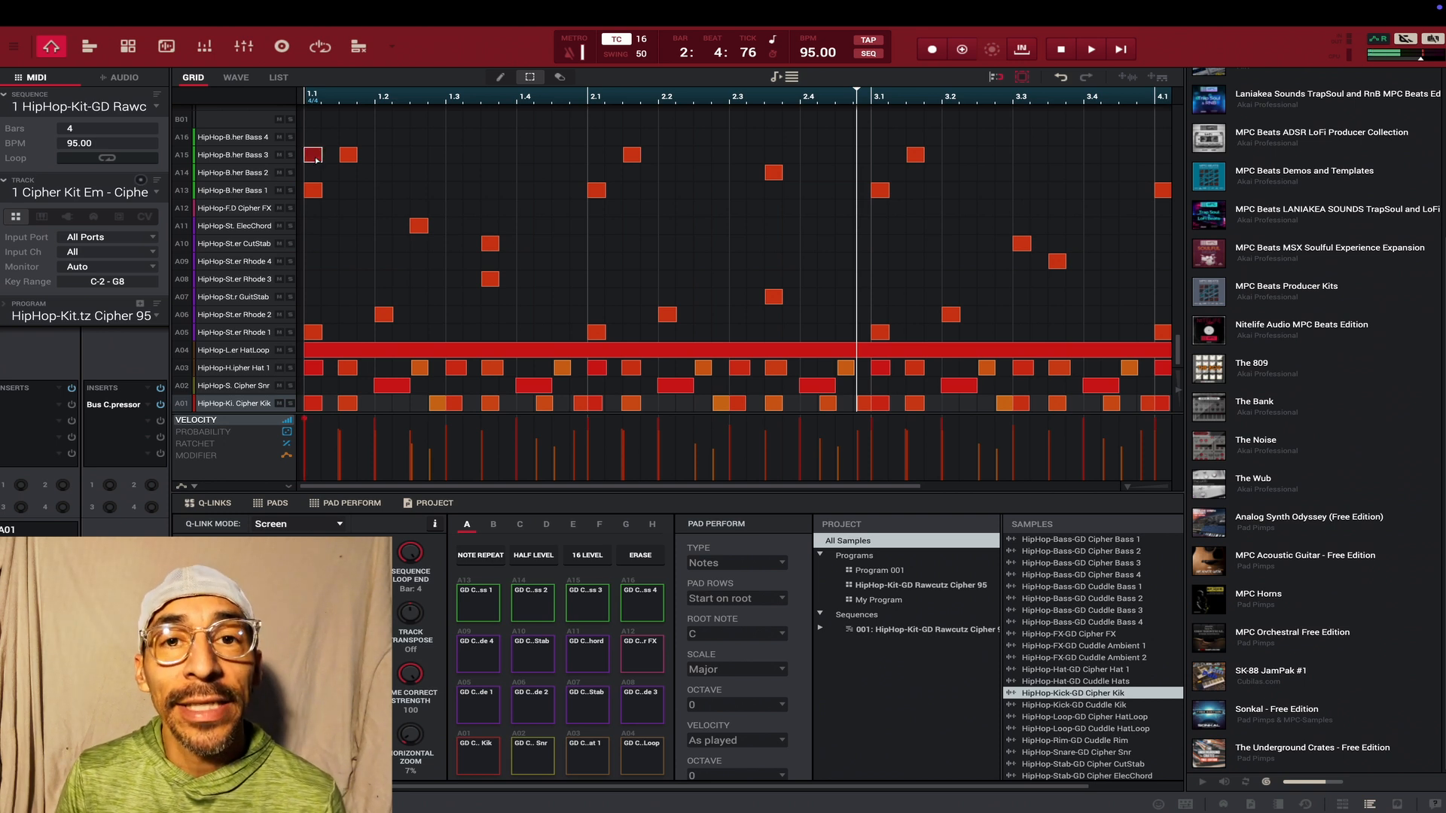
pyautogui.click(314, 155)
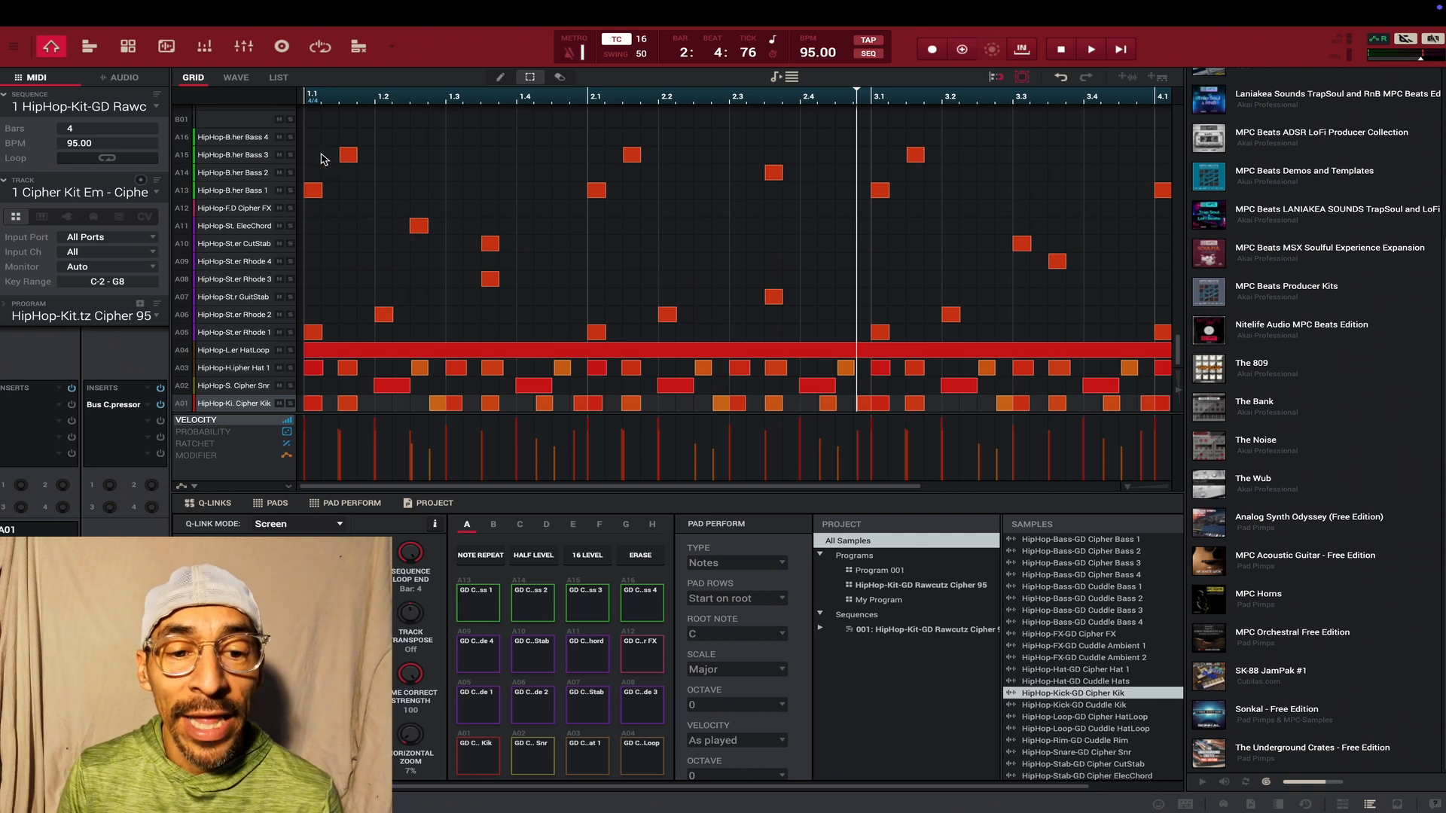
# - Open the Media Browser, search the programs for "melo", and clear the search
pyautogui.scroll(1, 317, 159)
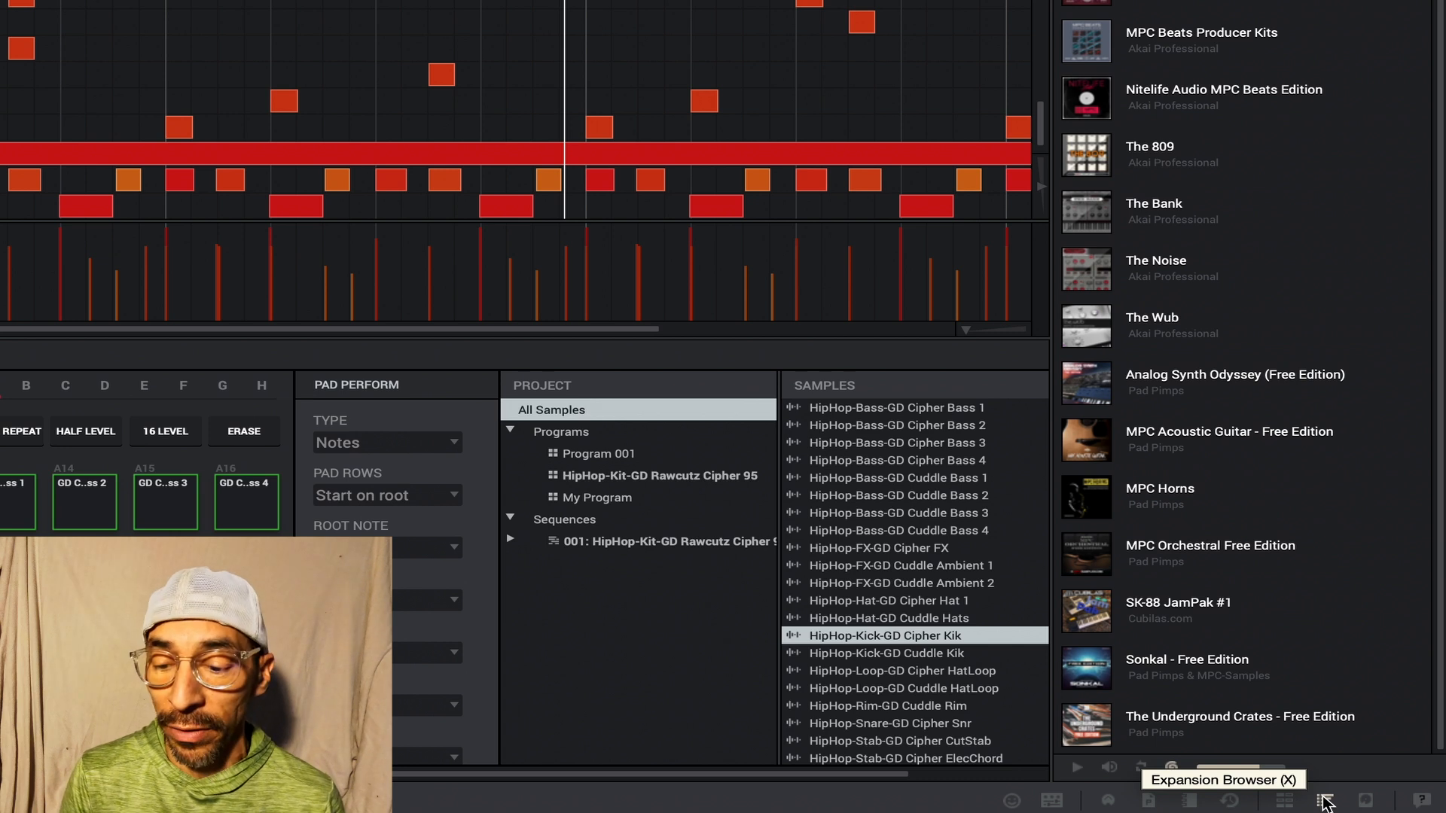
pyautogui.click(1284, 801)
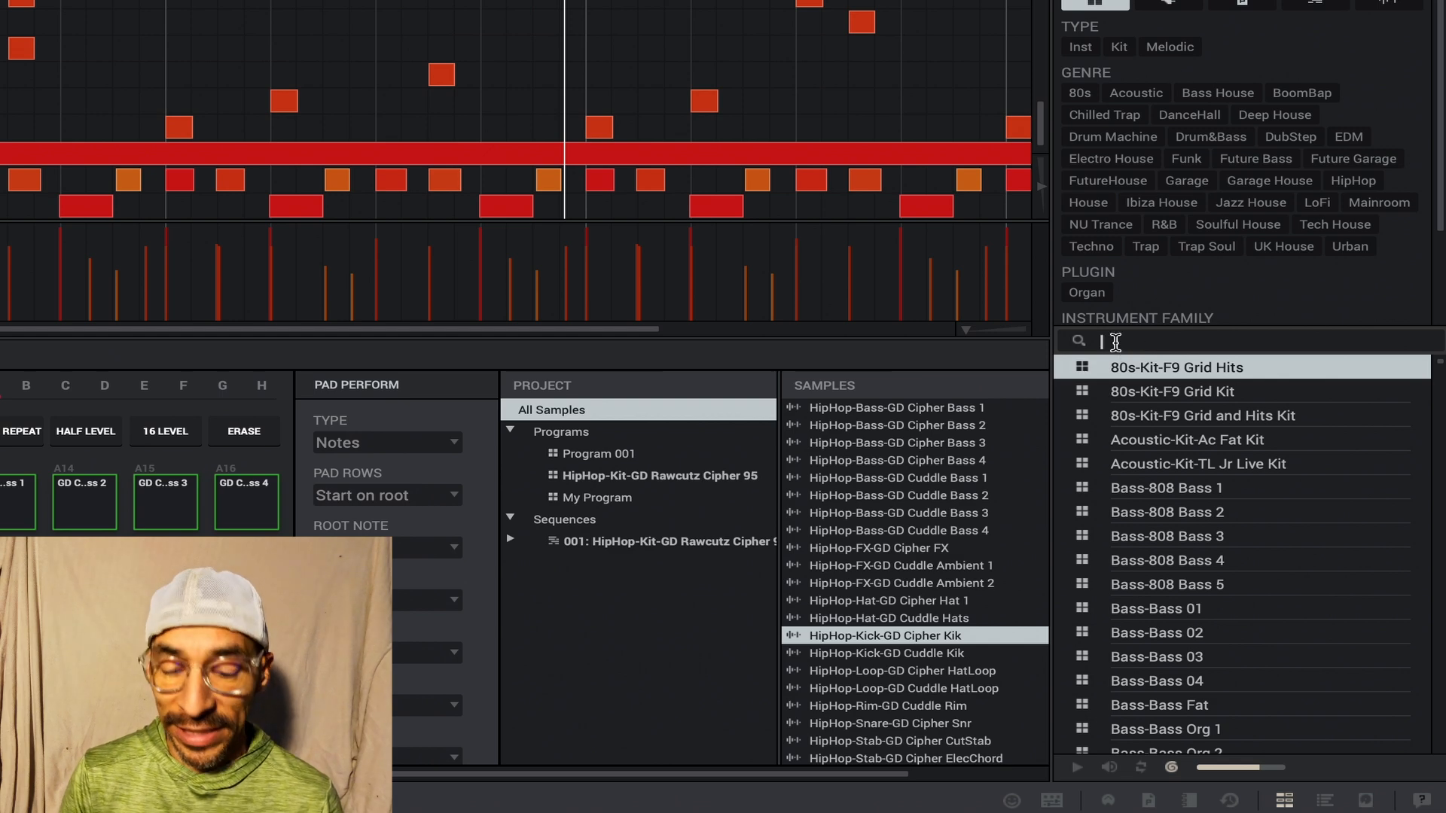
pyautogui.write('melo')
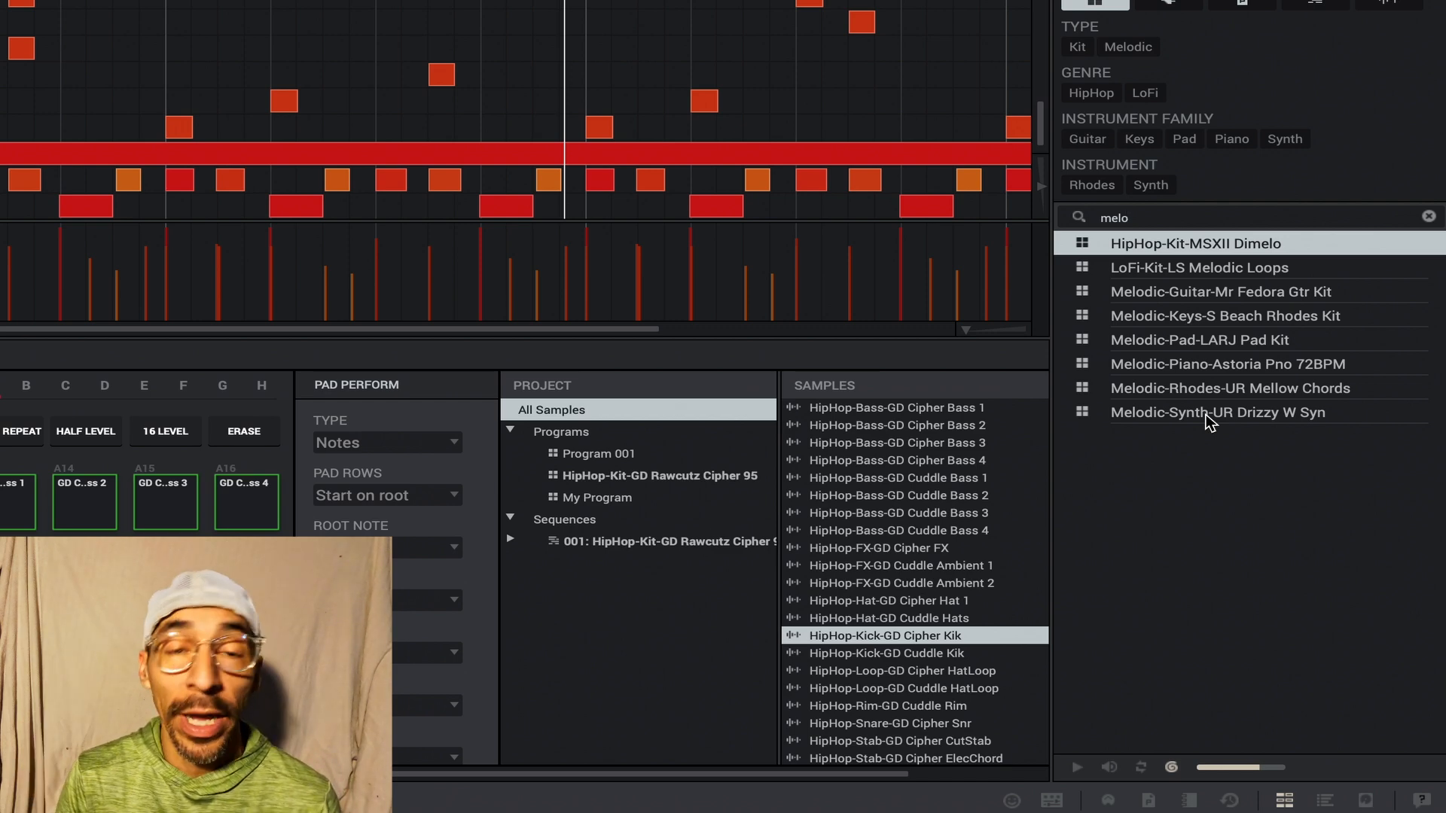
pyautogui.press('BackSpace')
pyautogui.press('BackSpace')
pyautogui.press('BackSpace')
pyautogui.press('BackSpace')
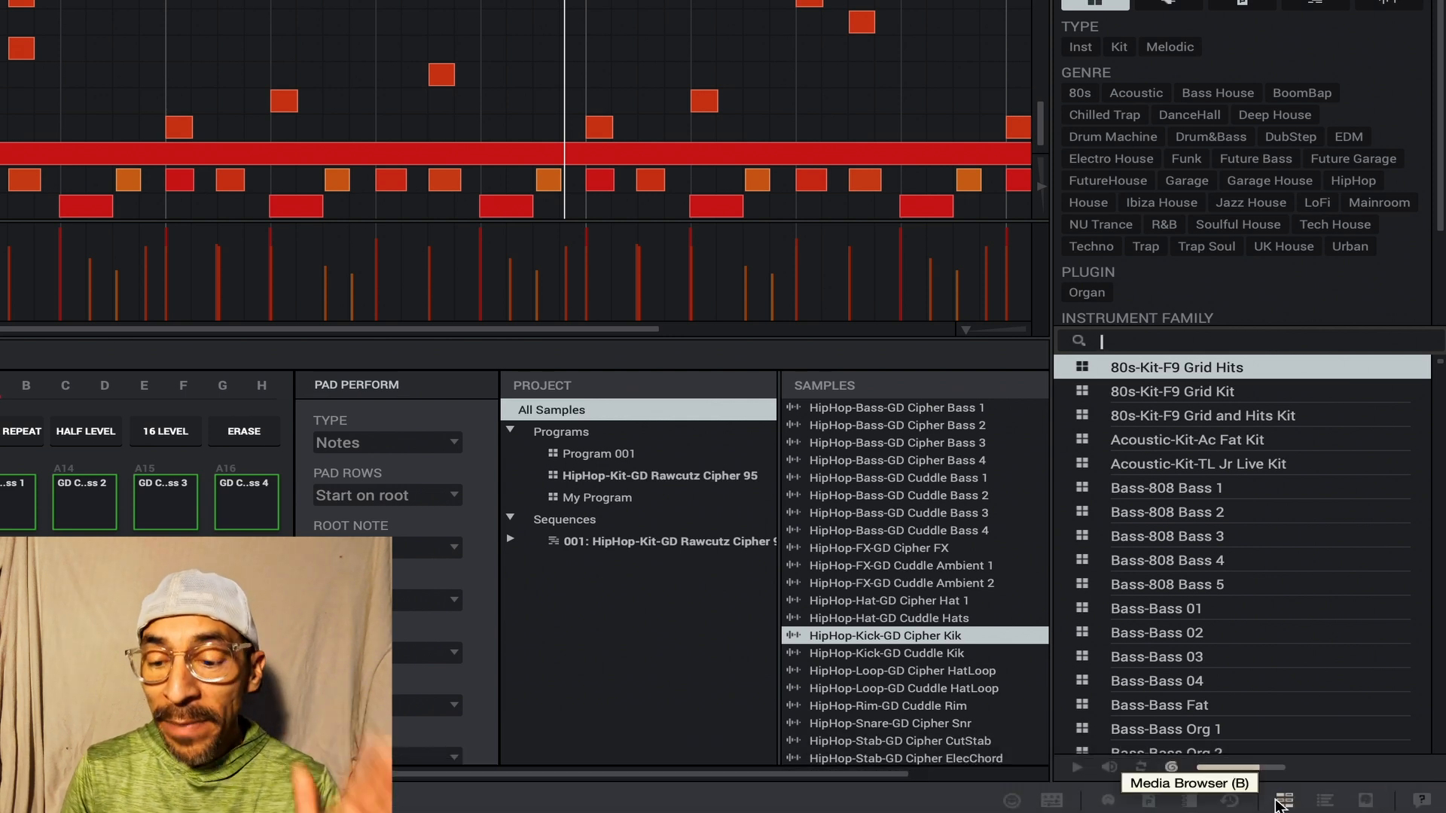
# - Return to the Expansion Browser and open the MPC Beats Demos and Templates expansion
pyautogui.click(1325, 800)
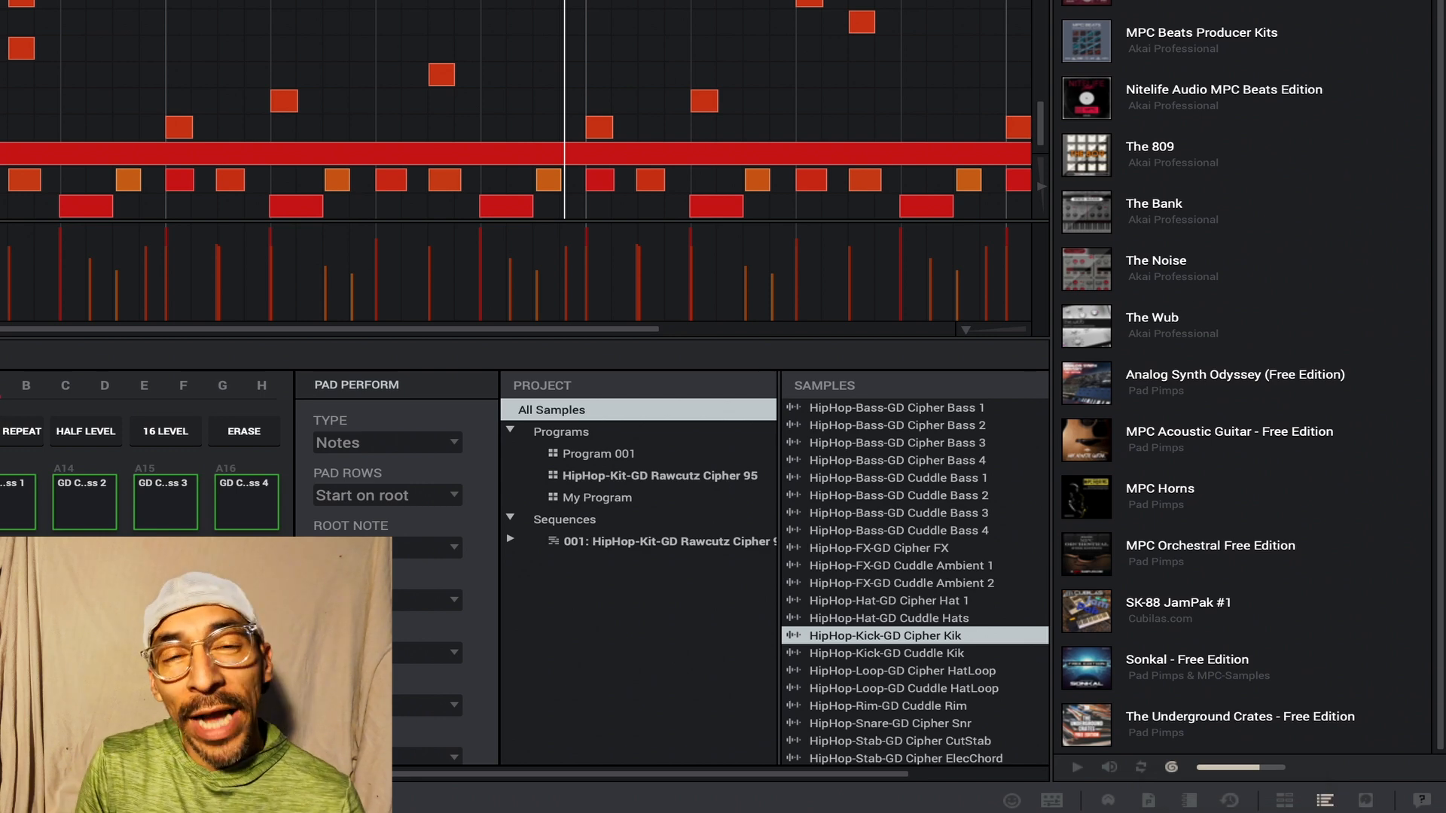
pyautogui.scroll(5, 1243, 377)
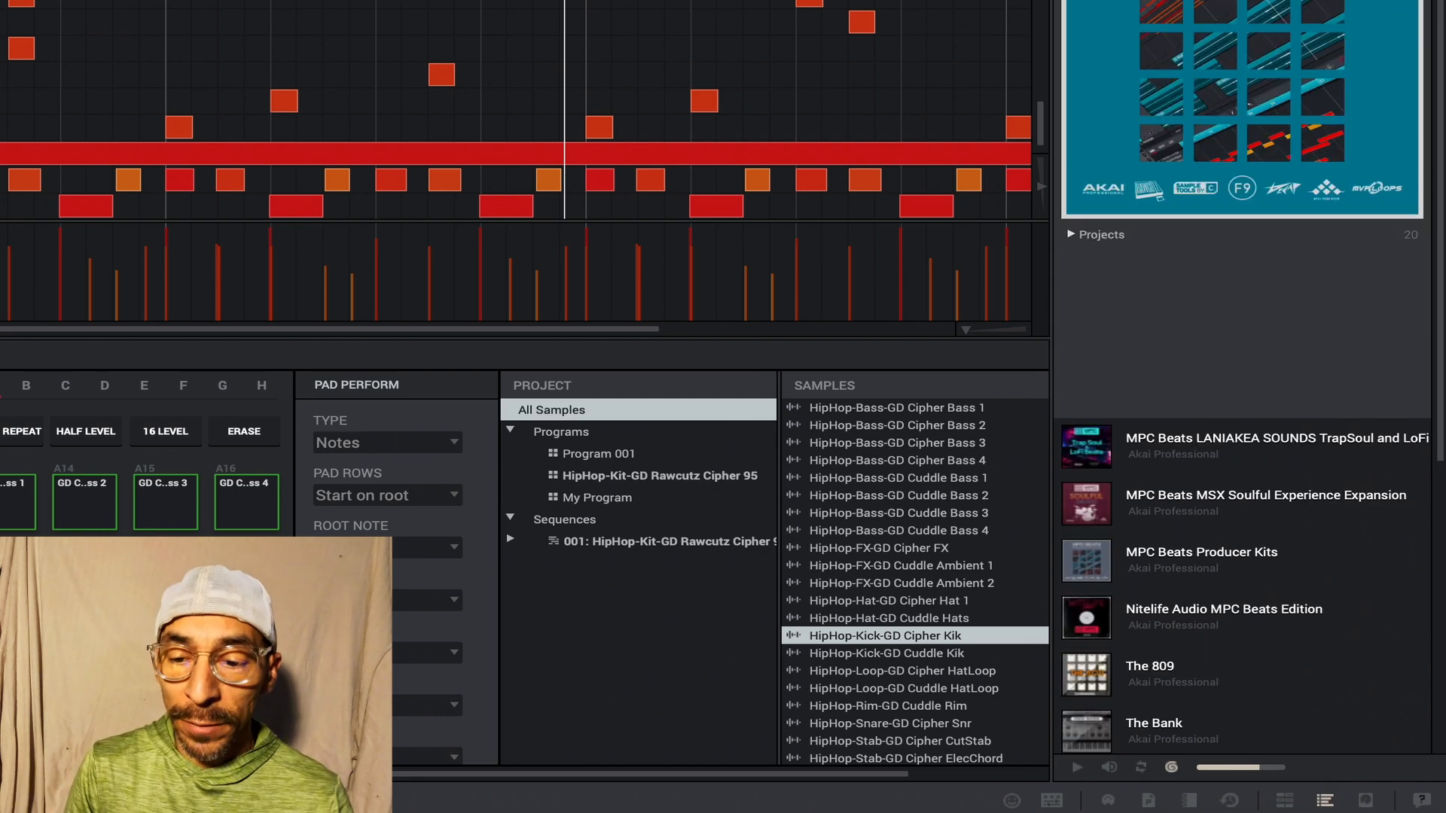
# - List the projects of MPC Beats Demos and Templates, and expand the Acoustic kit programs of MPC Beats Producer Kits
pyautogui.click(1071, 235)
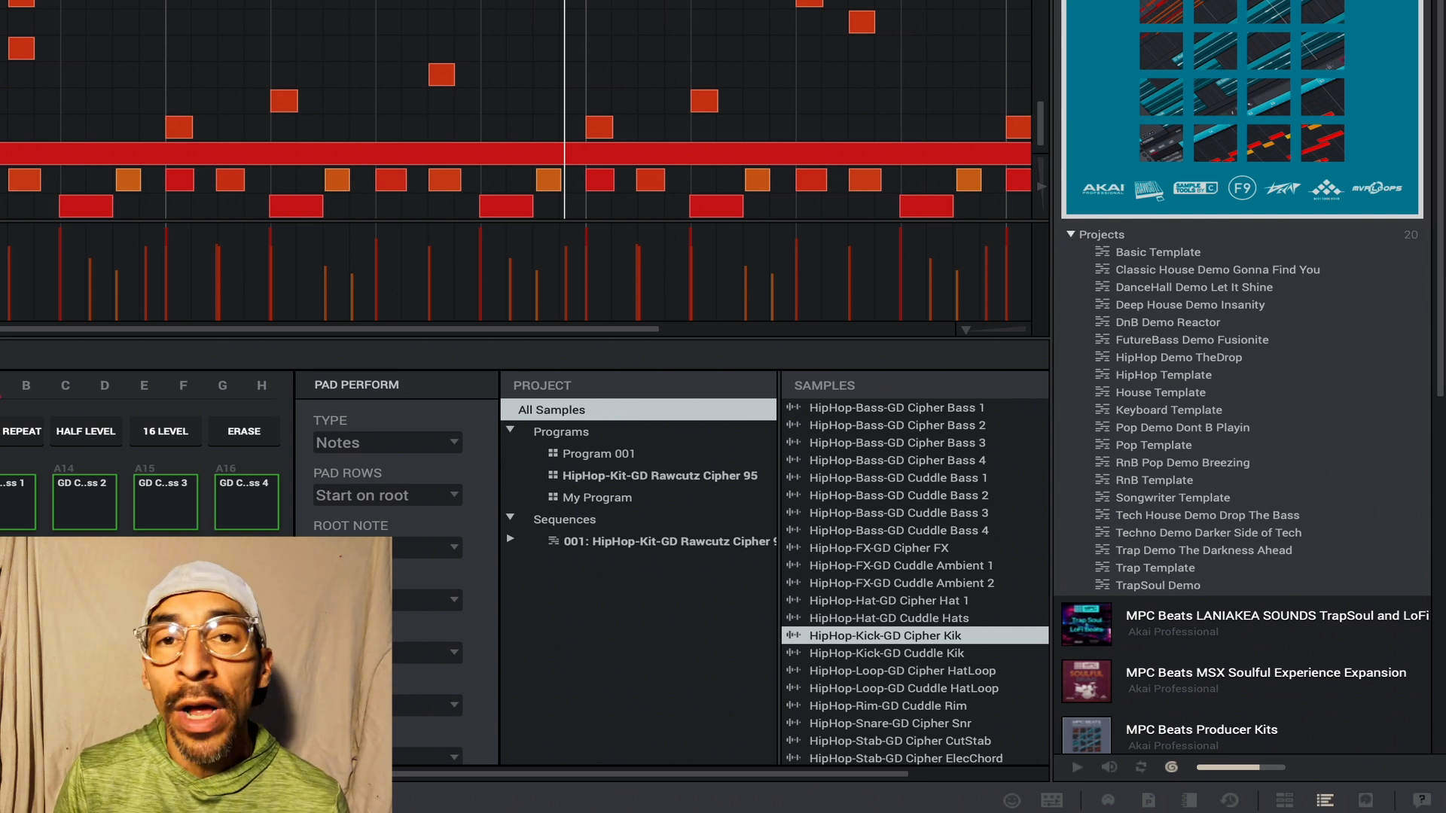
pyautogui.scroll(-10, 1243, 377)
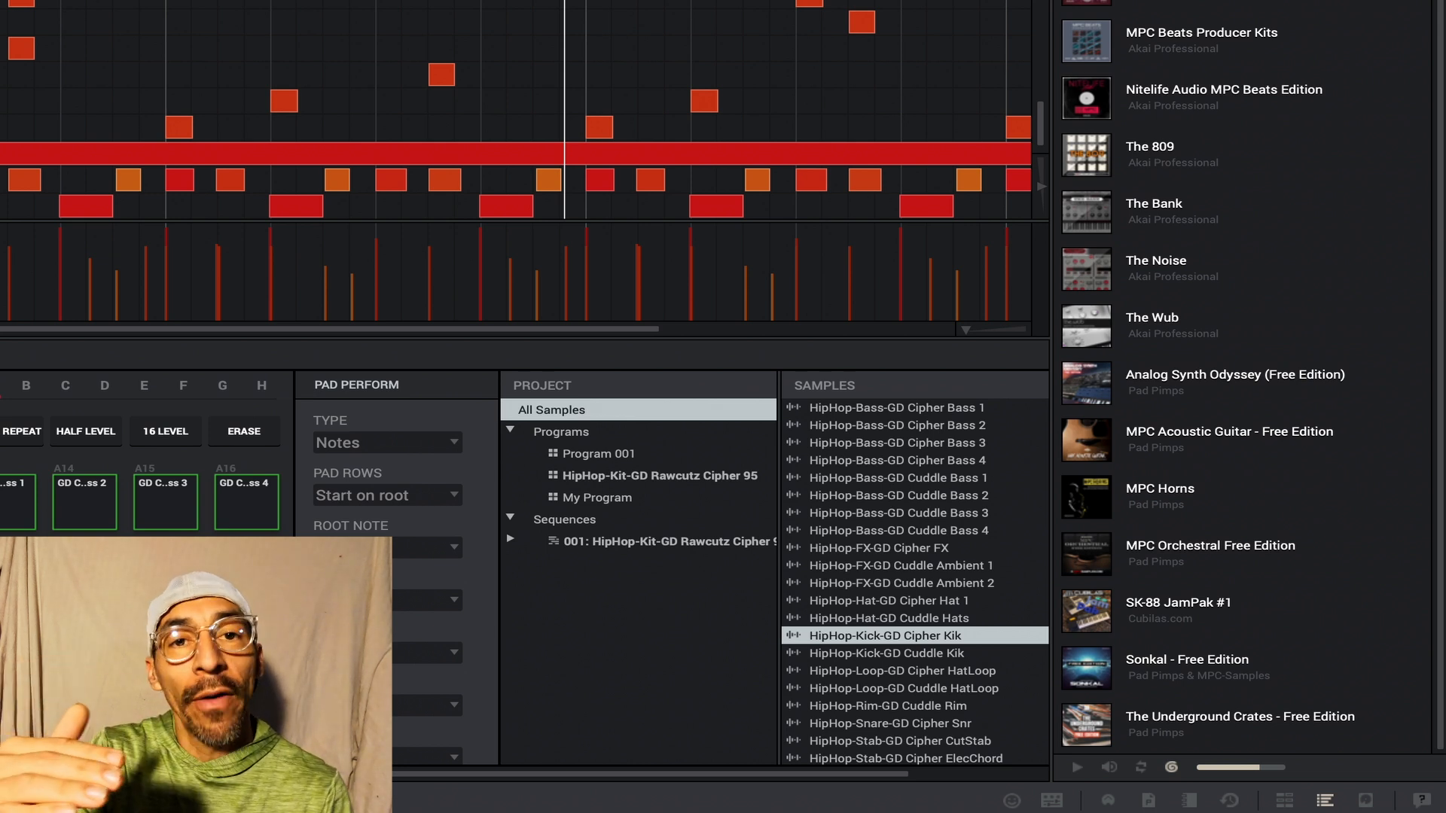
pyautogui.click(1093, 42)
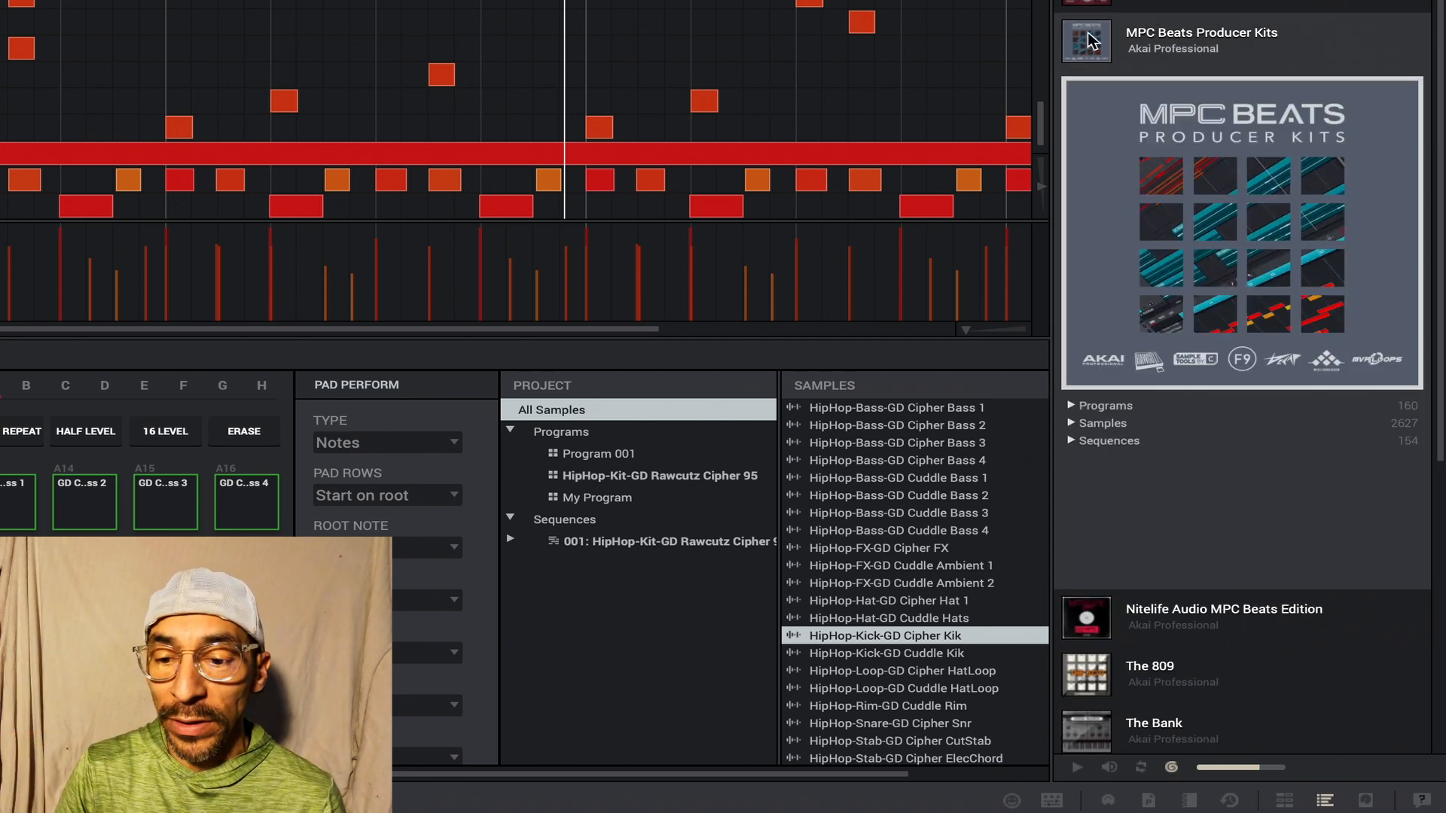
pyautogui.click(1073, 407)
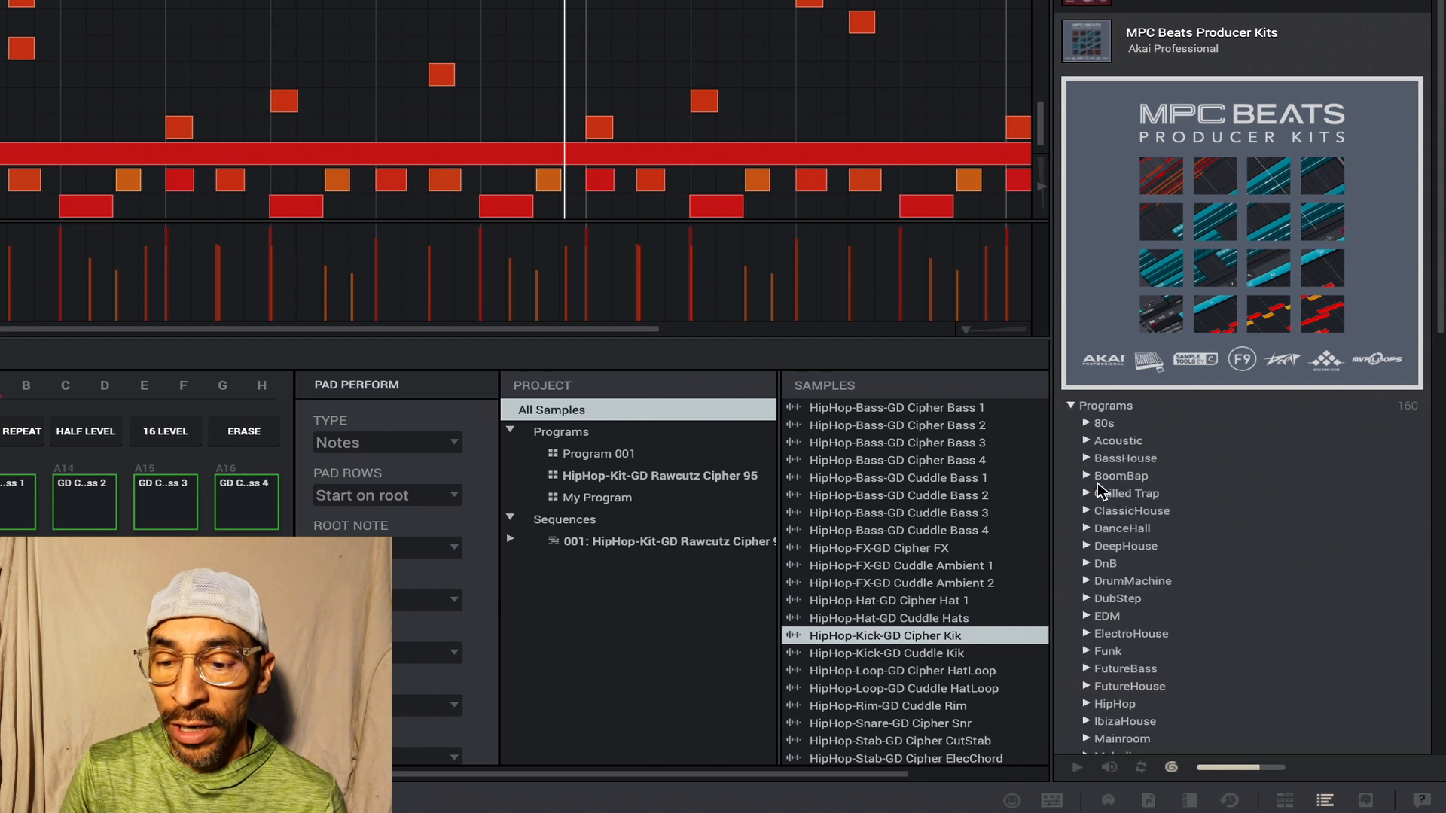
pyautogui.click(1086, 442)
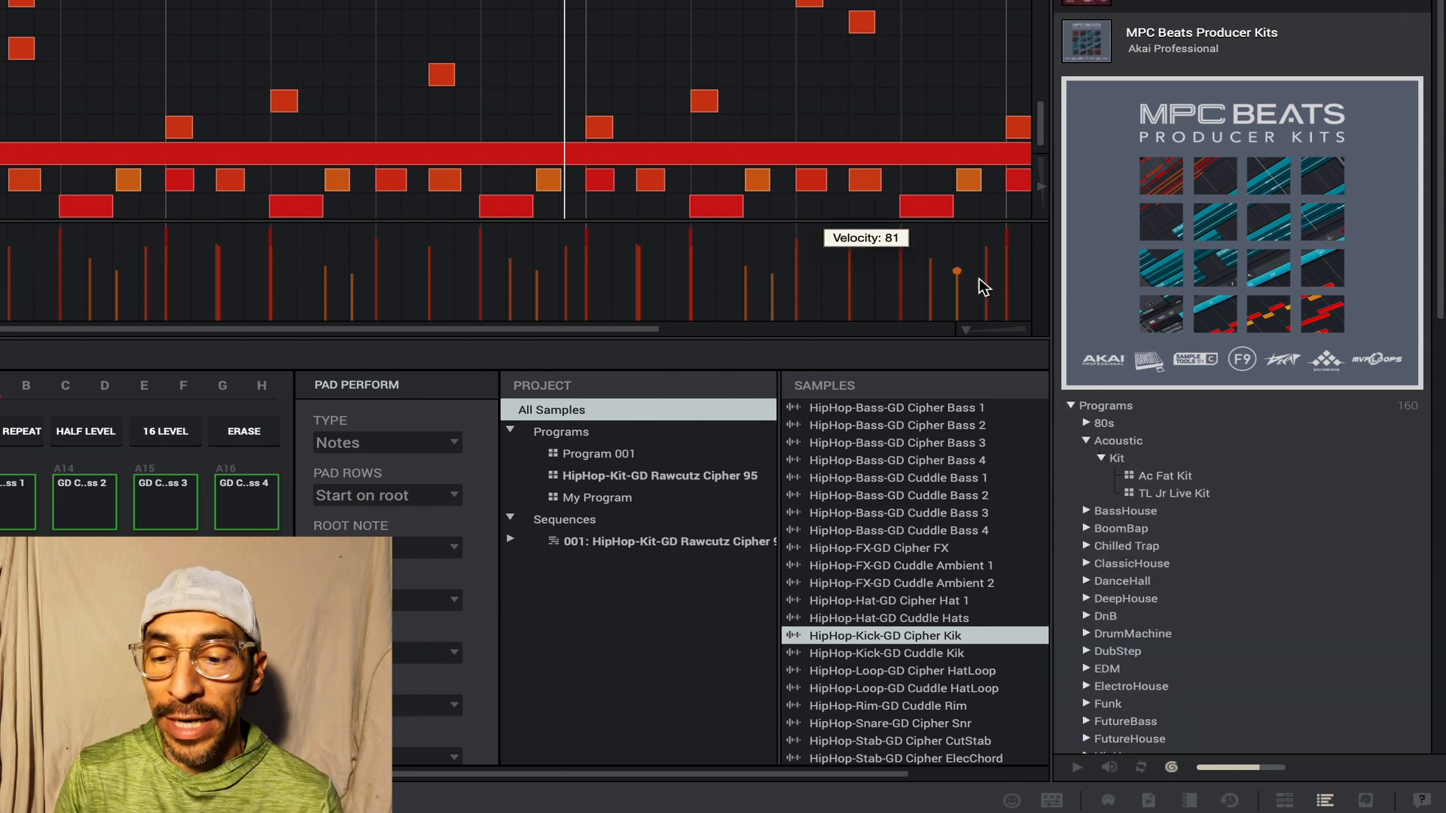
pyautogui.click(1079, 30)
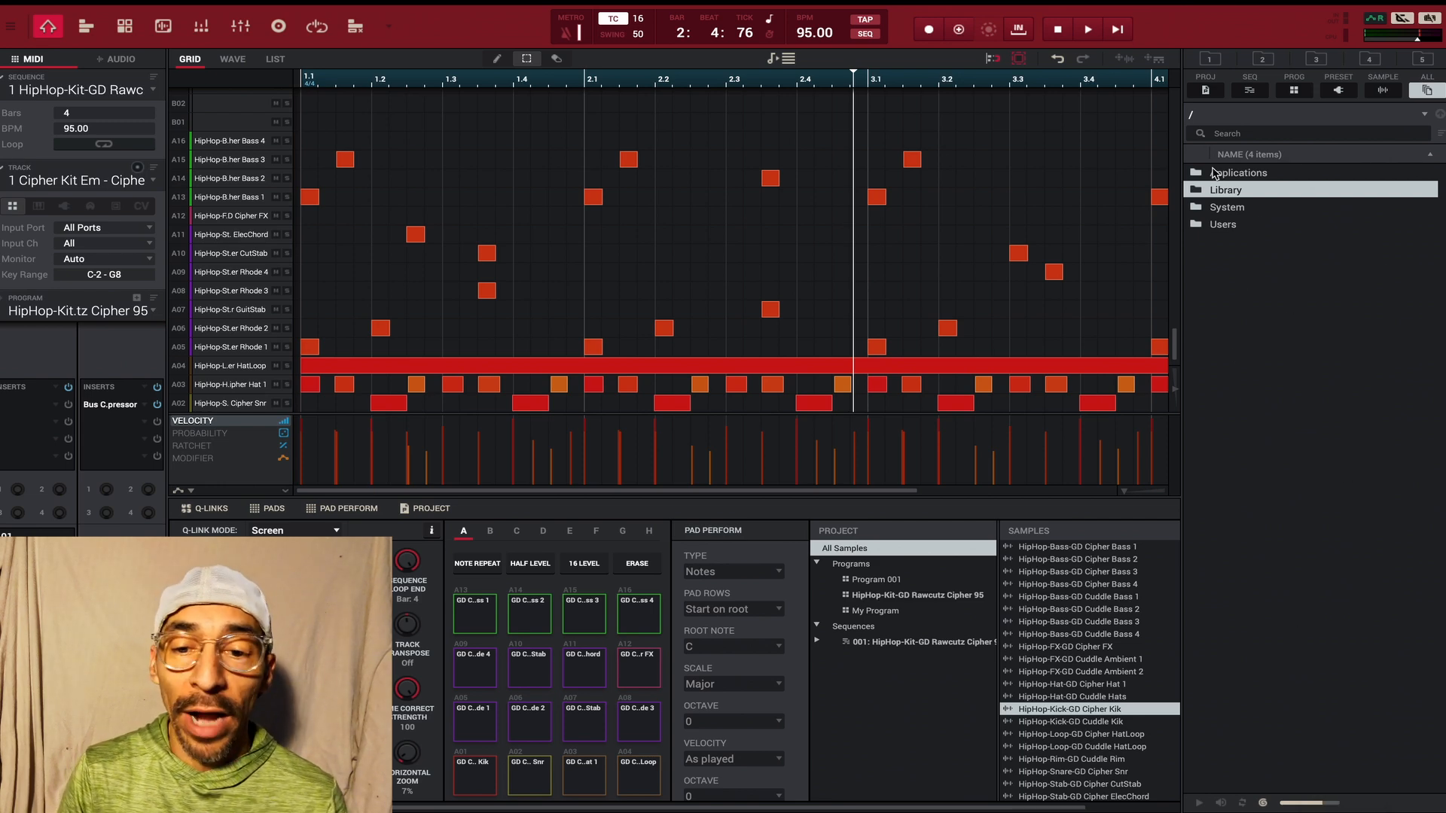
# - Take the MPC window out of full screen to view the desktop folders and restore it to full screen
pyautogui.click(40, 13)
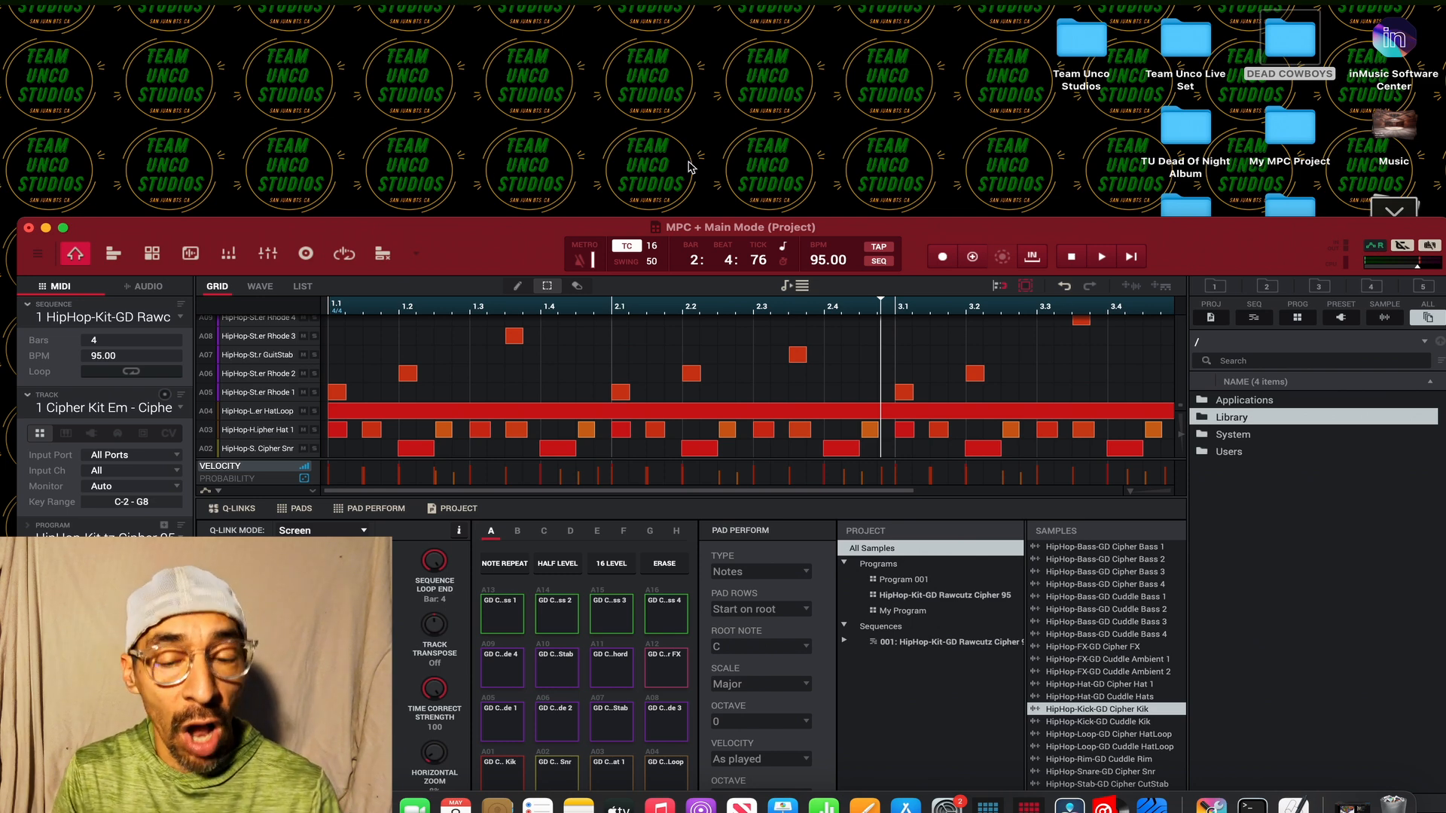
pyautogui.click(63, 227)
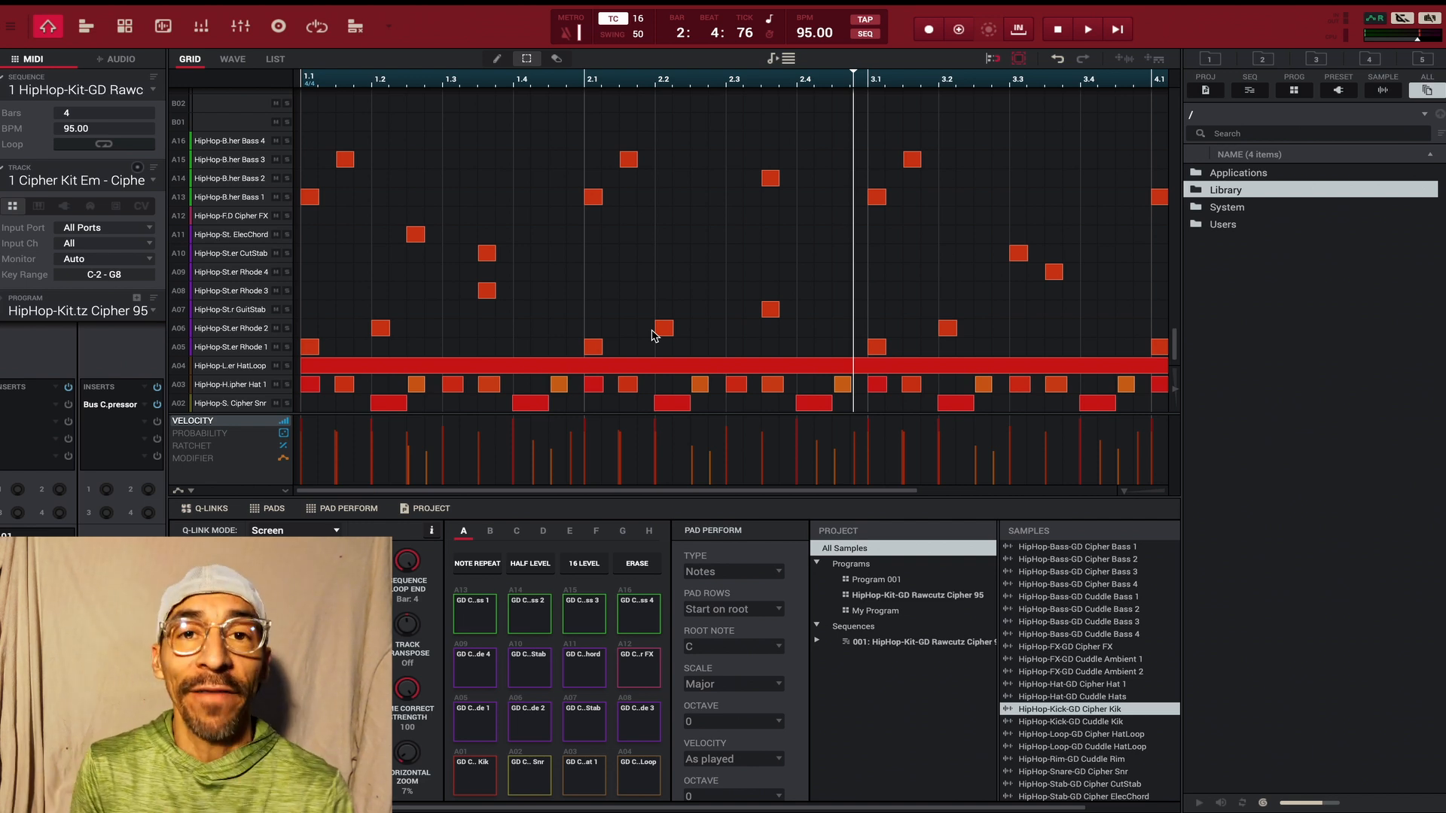
pyautogui.moveTo(94, 3)
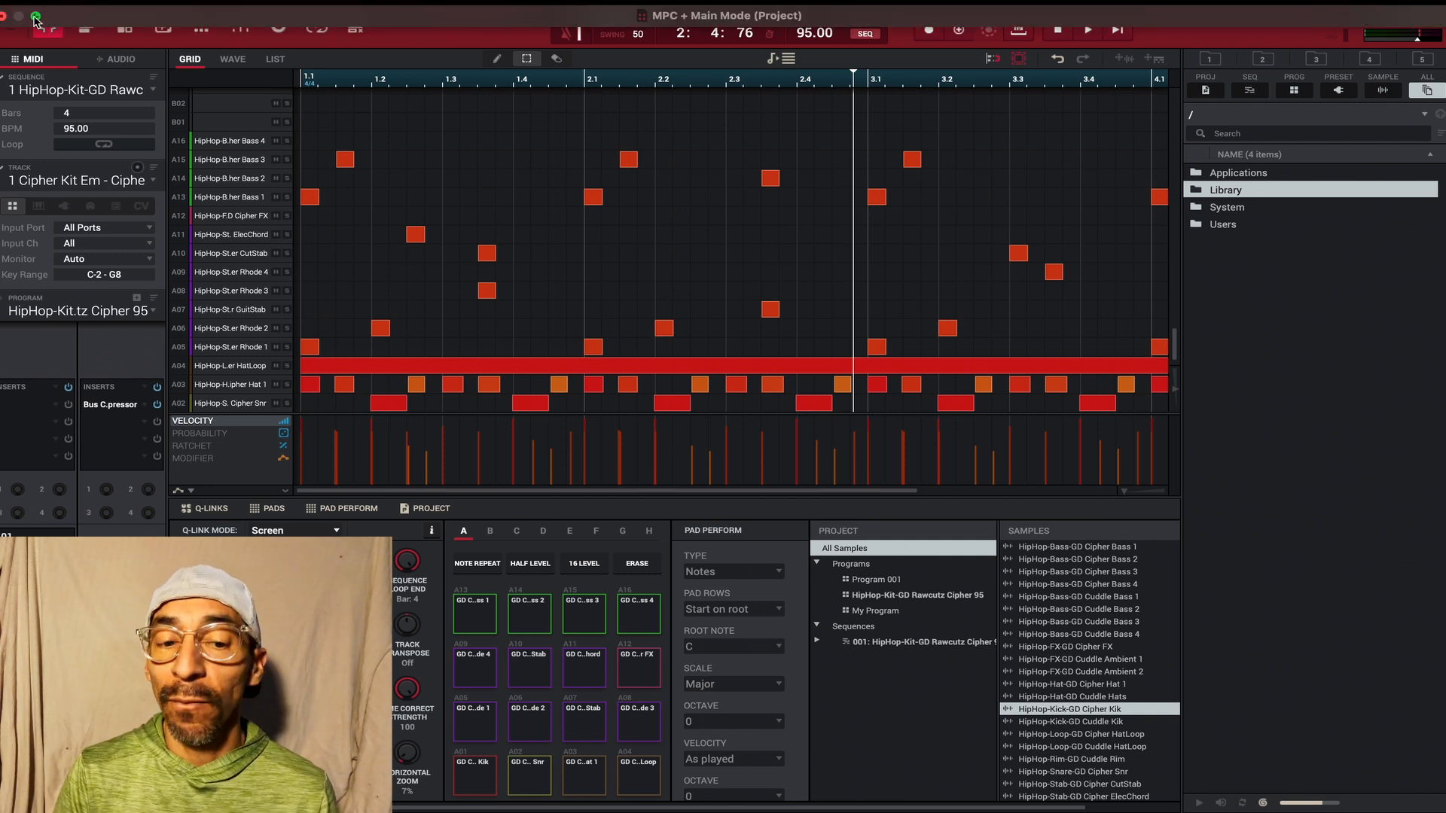
pyautogui.moveTo(36, 17)
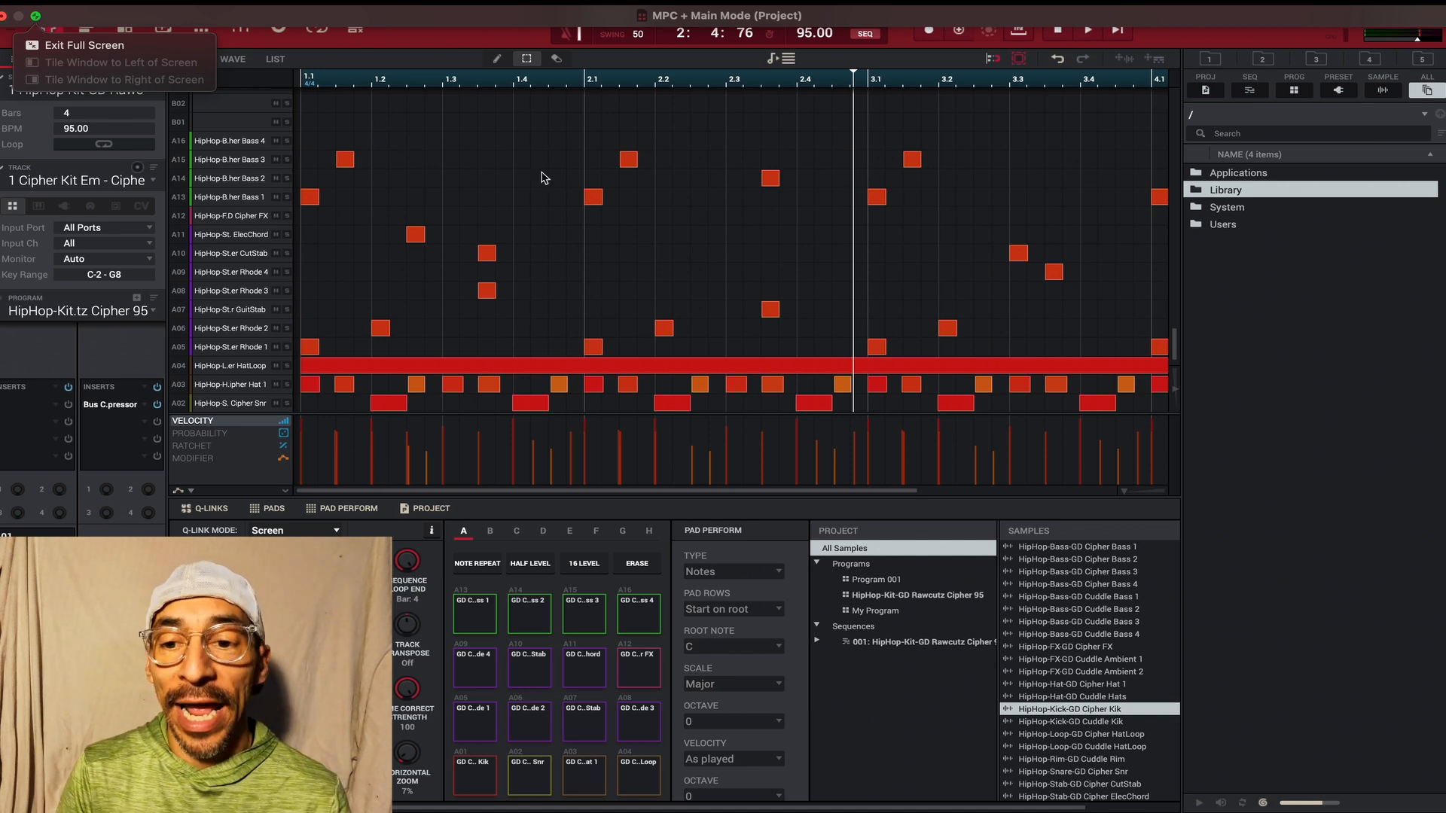
pyautogui.click(33, 15)
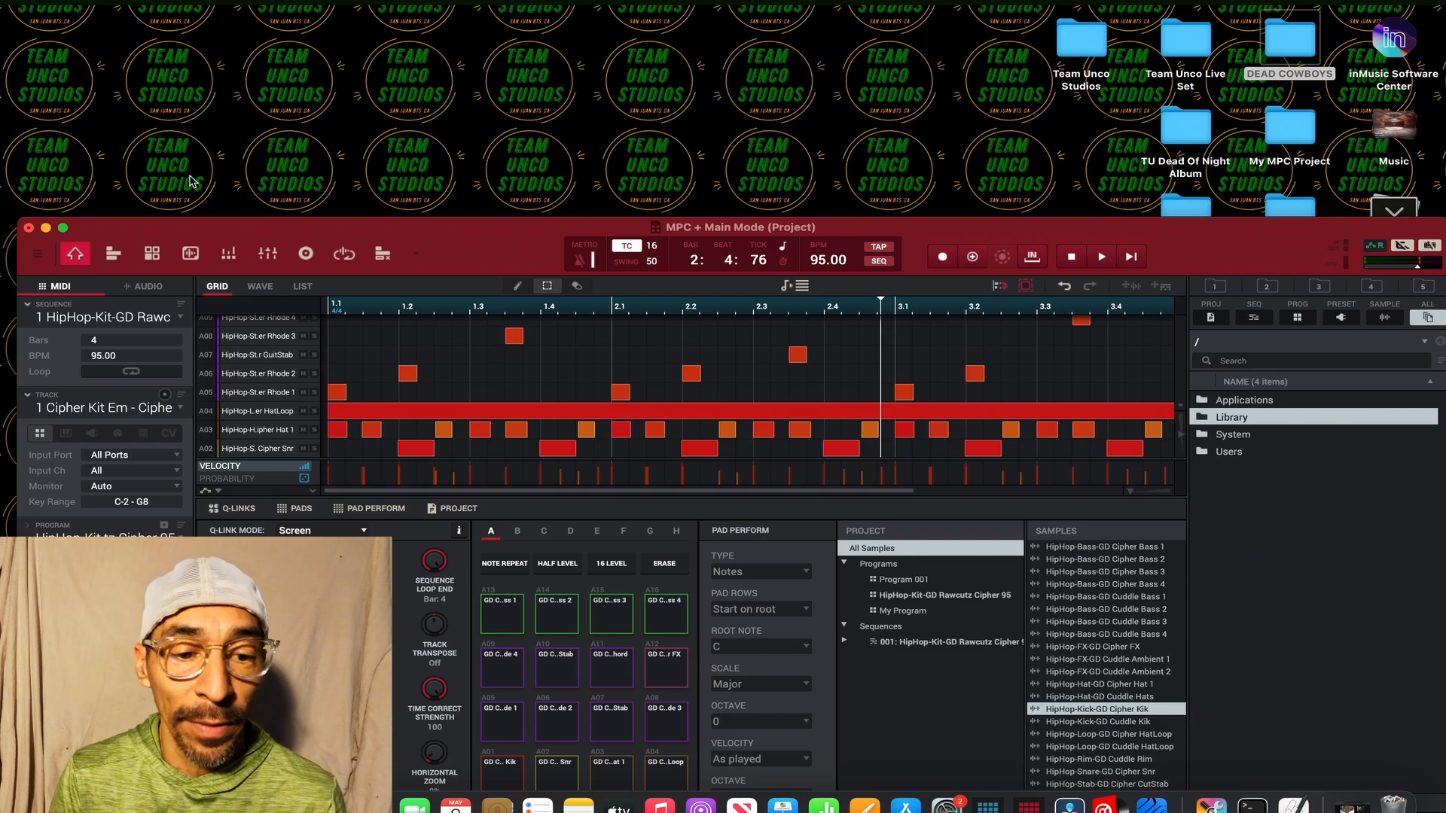
pyautogui.click(63, 228)
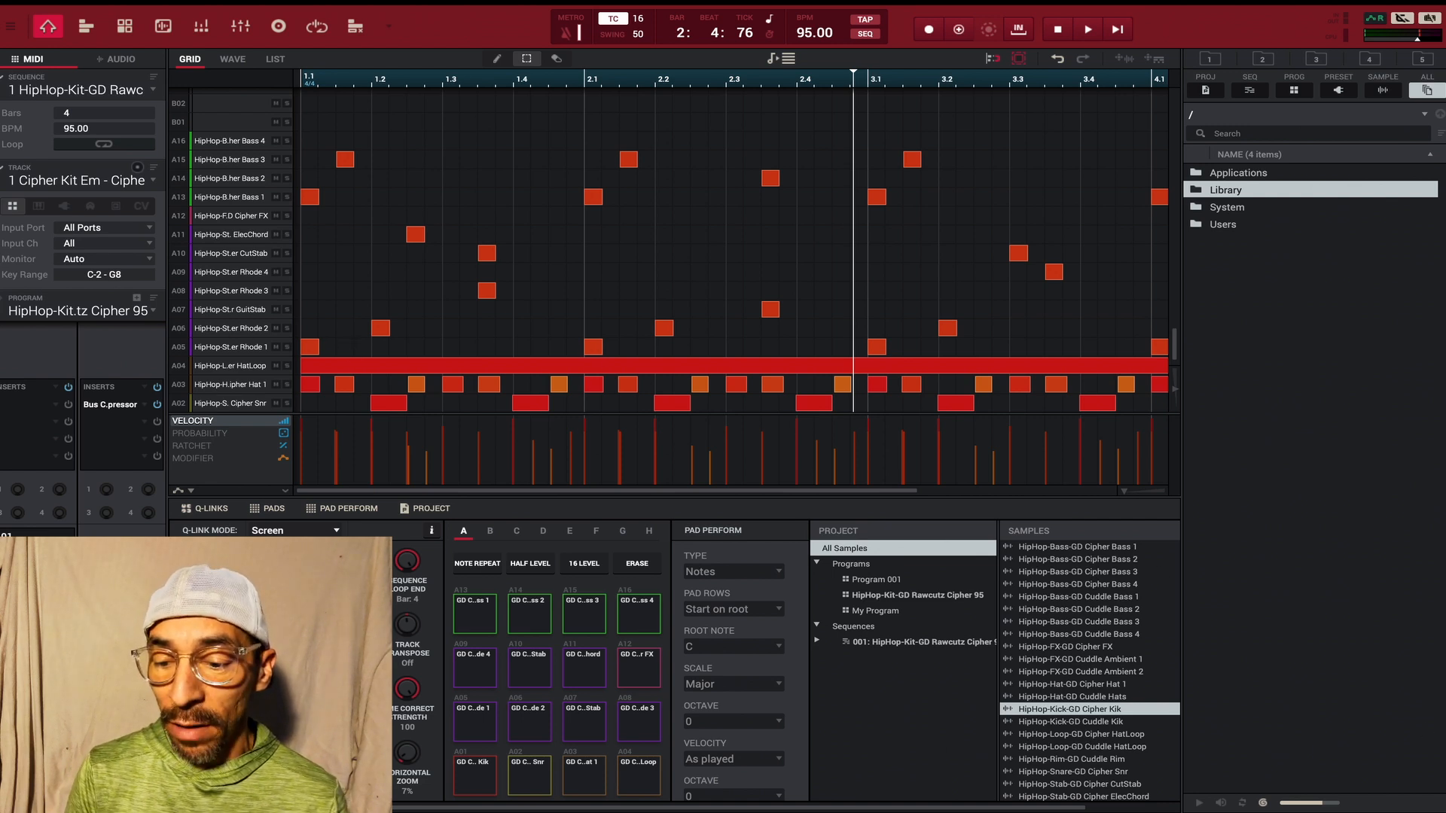
# - Browse the System folder down to DriverKit/Runtime in the file browser and go back up to the root
pyautogui.click(1228, 211)
pyautogui.doubleClick(1228, 210)
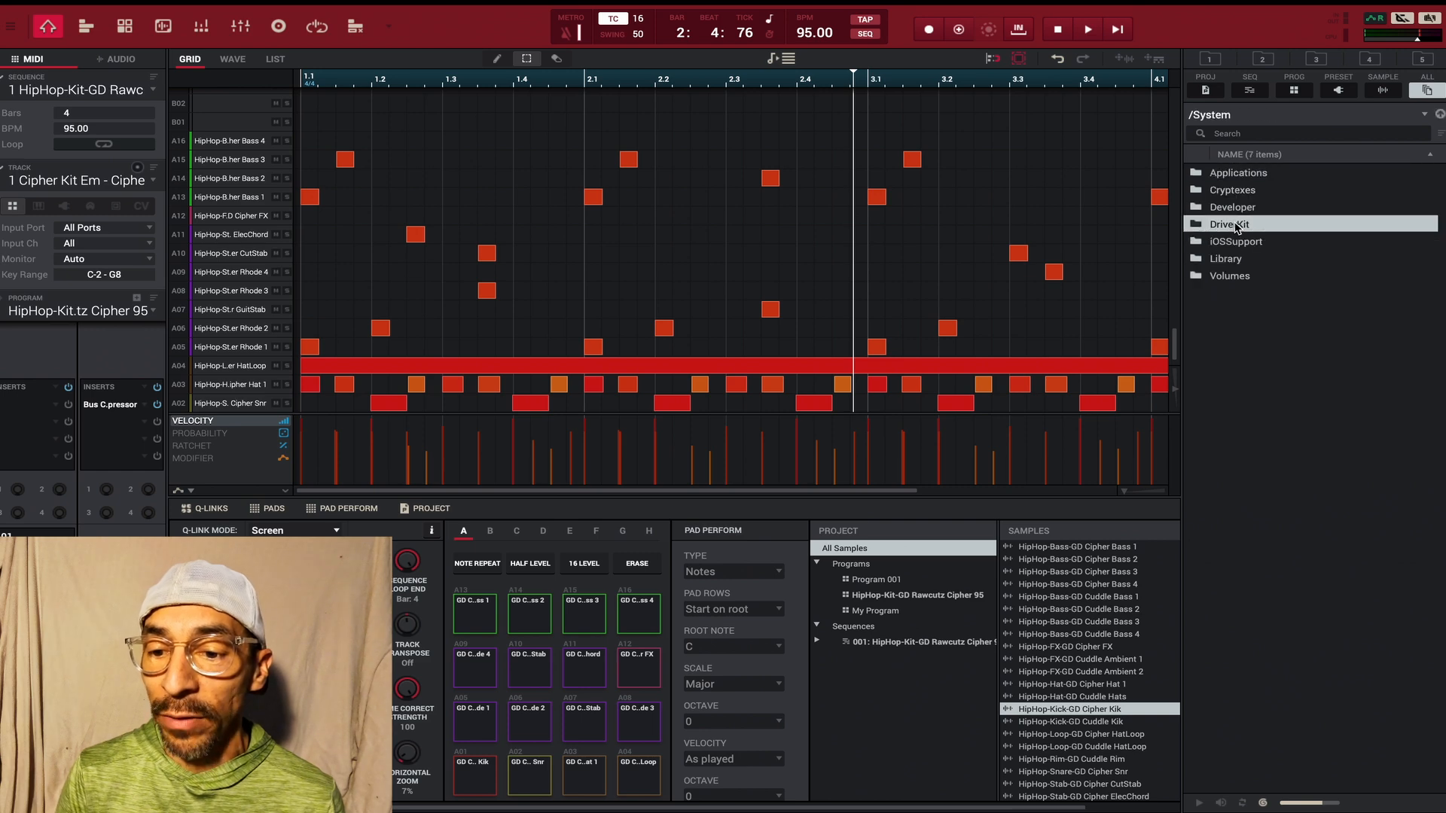
pyautogui.doubleClick(1239, 226)
pyautogui.click(1239, 190)
pyautogui.doubleClick(1239, 190)
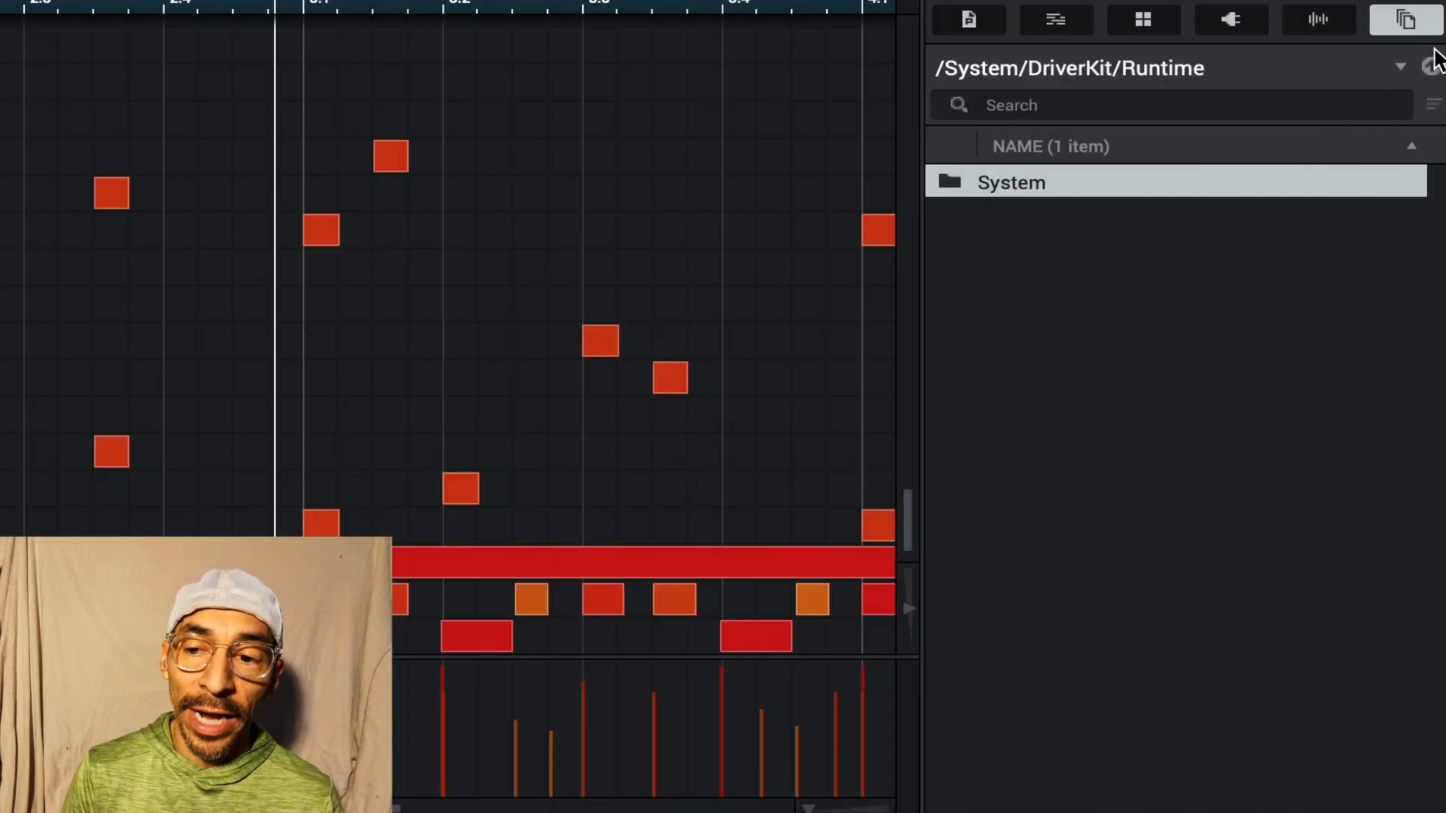
pyautogui.click(1431, 66)
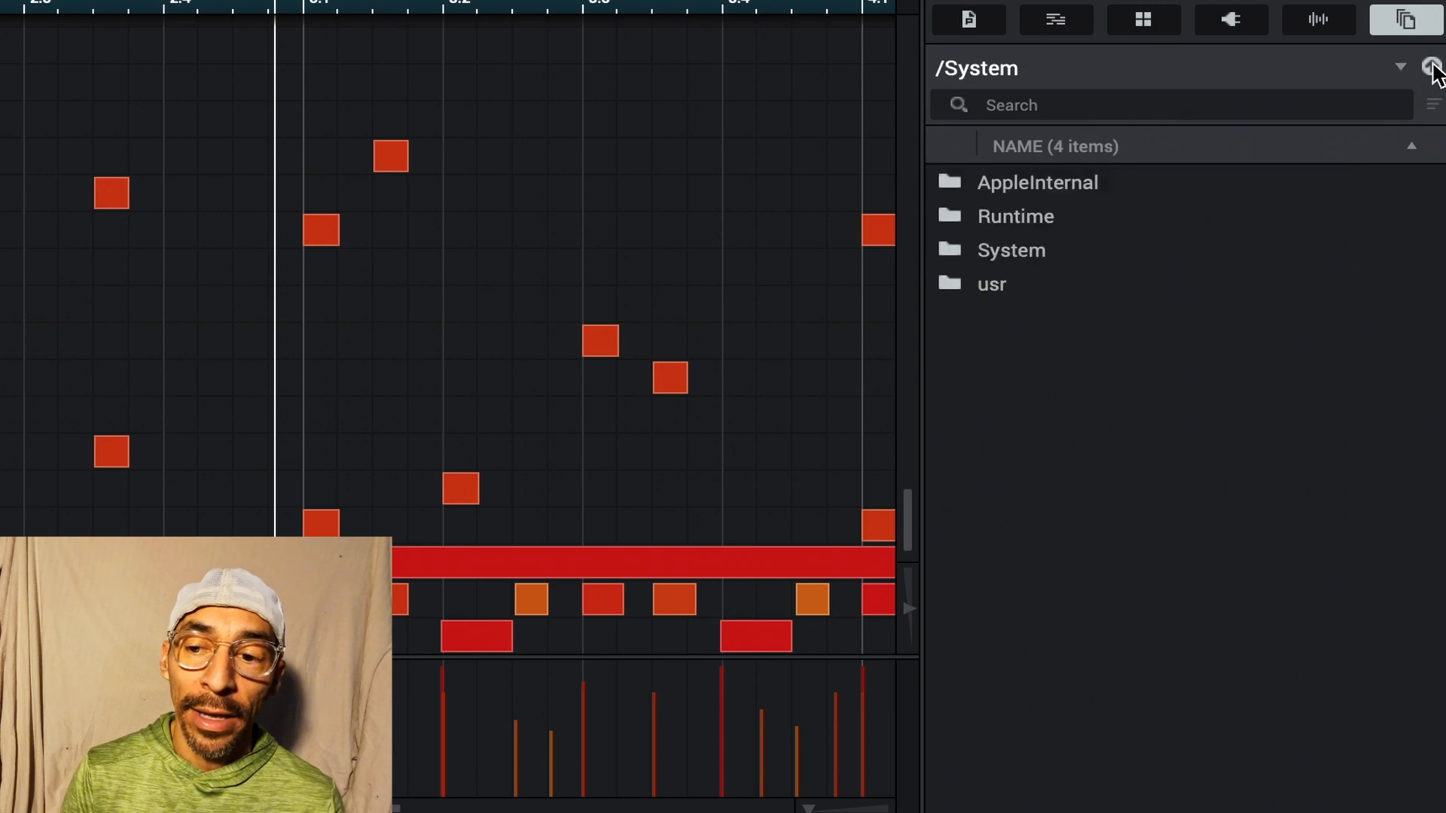
pyautogui.click(1431, 66)
pyautogui.click(1431, 66)
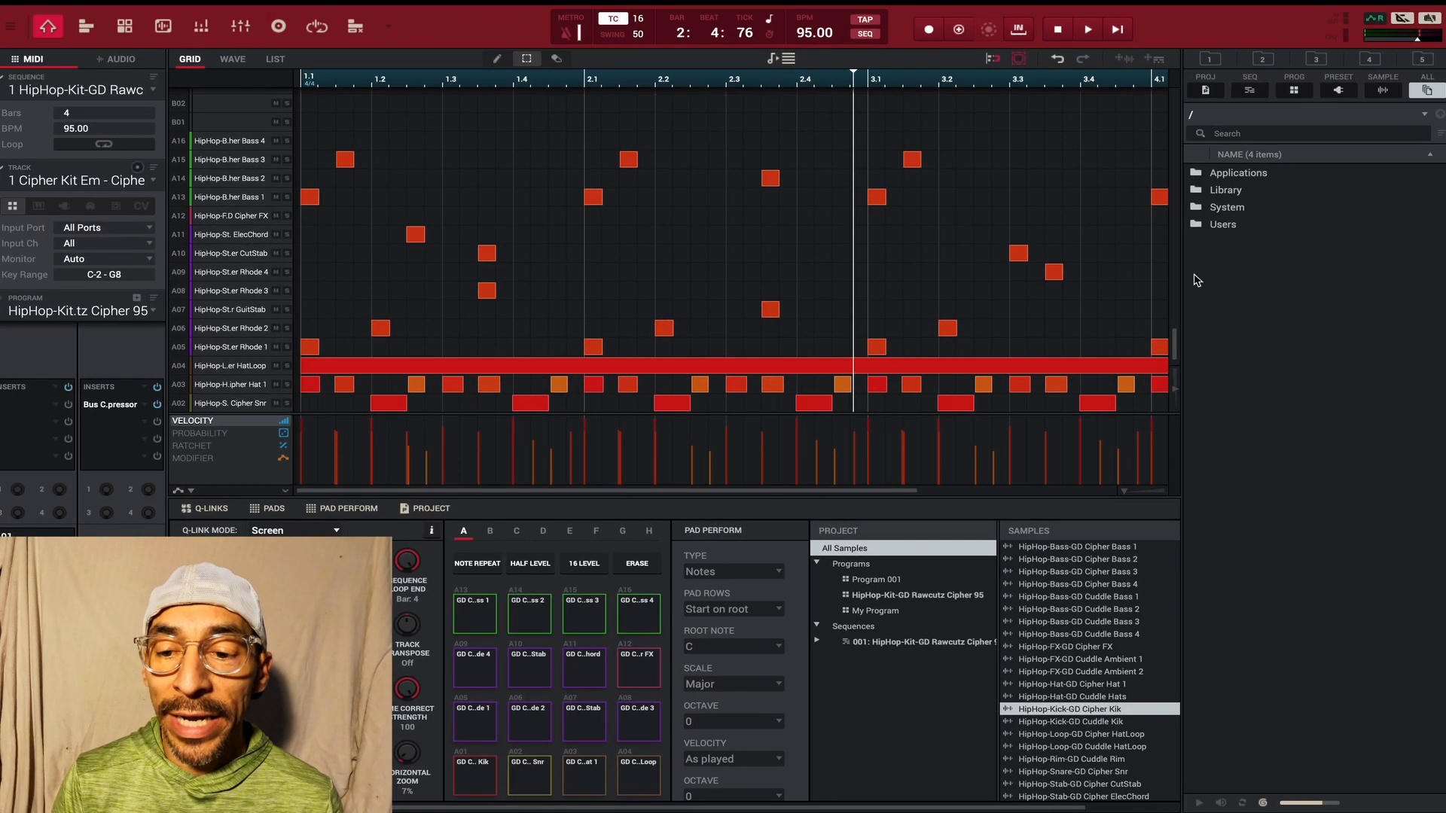
# - Go through Users and the account's home folder to list the Desktop folder in the file browser
pyautogui.click(1222, 227)
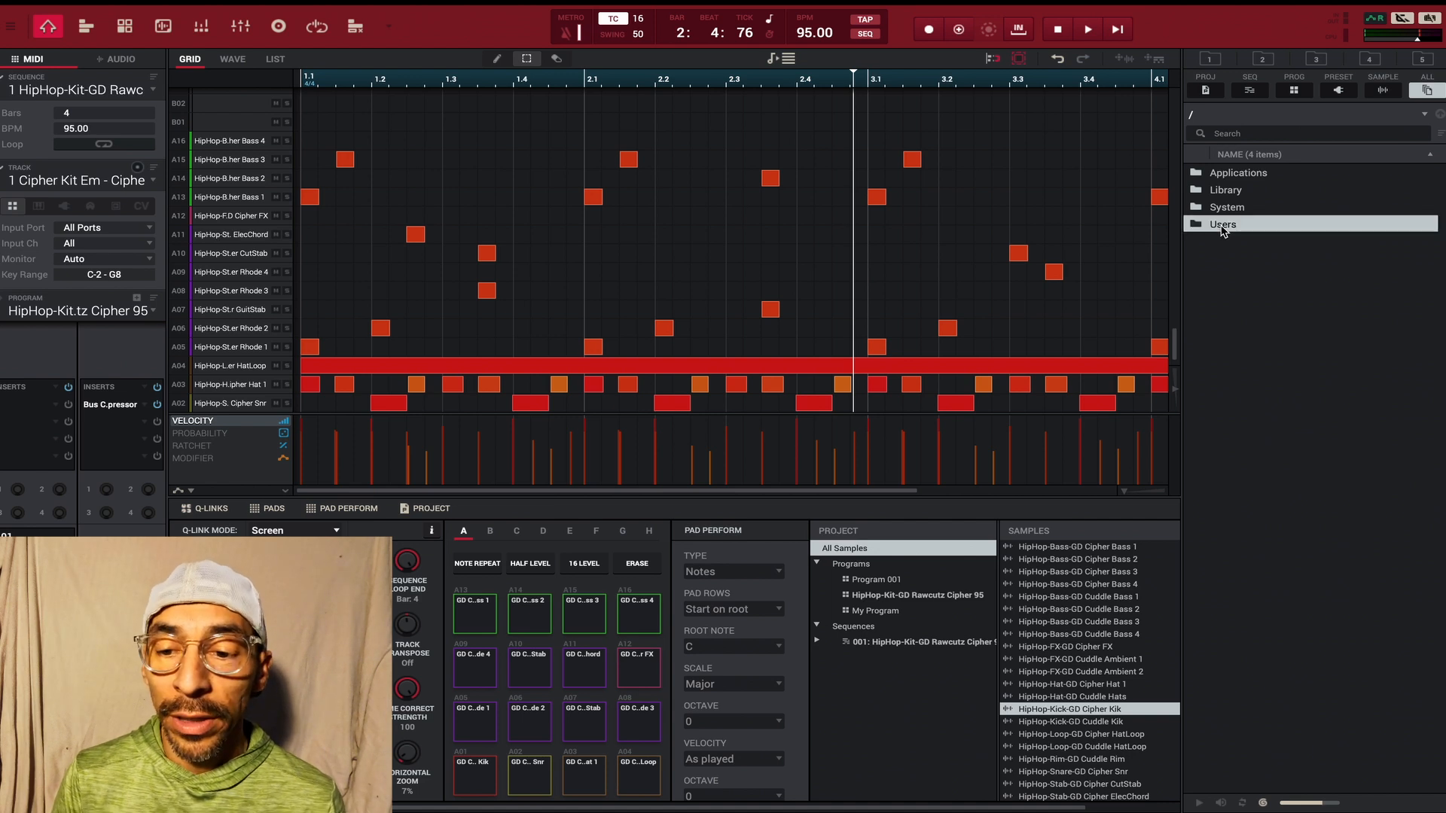
pyautogui.doubleClick(1222, 226)
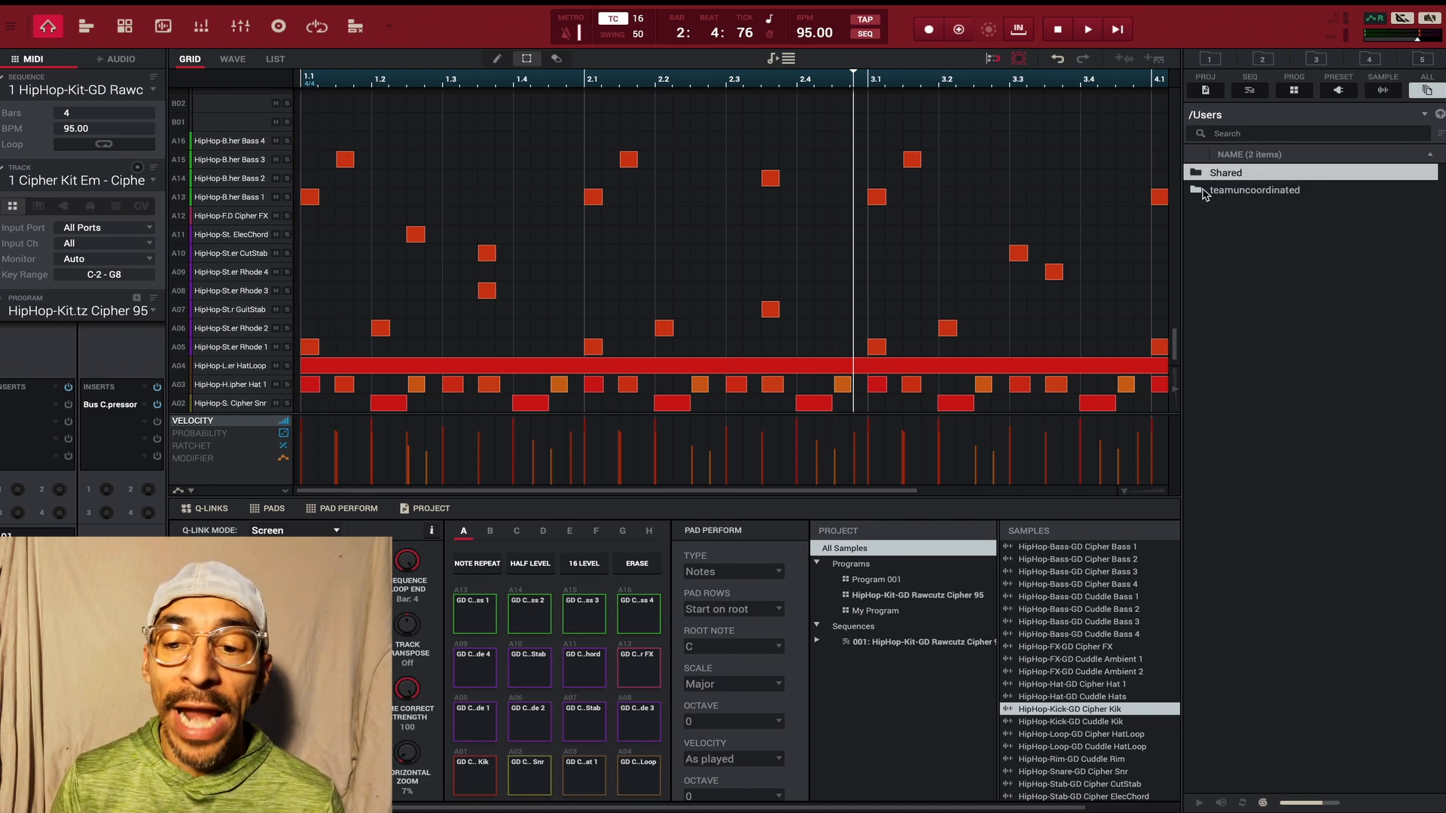
pyautogui.click(1269, 192)
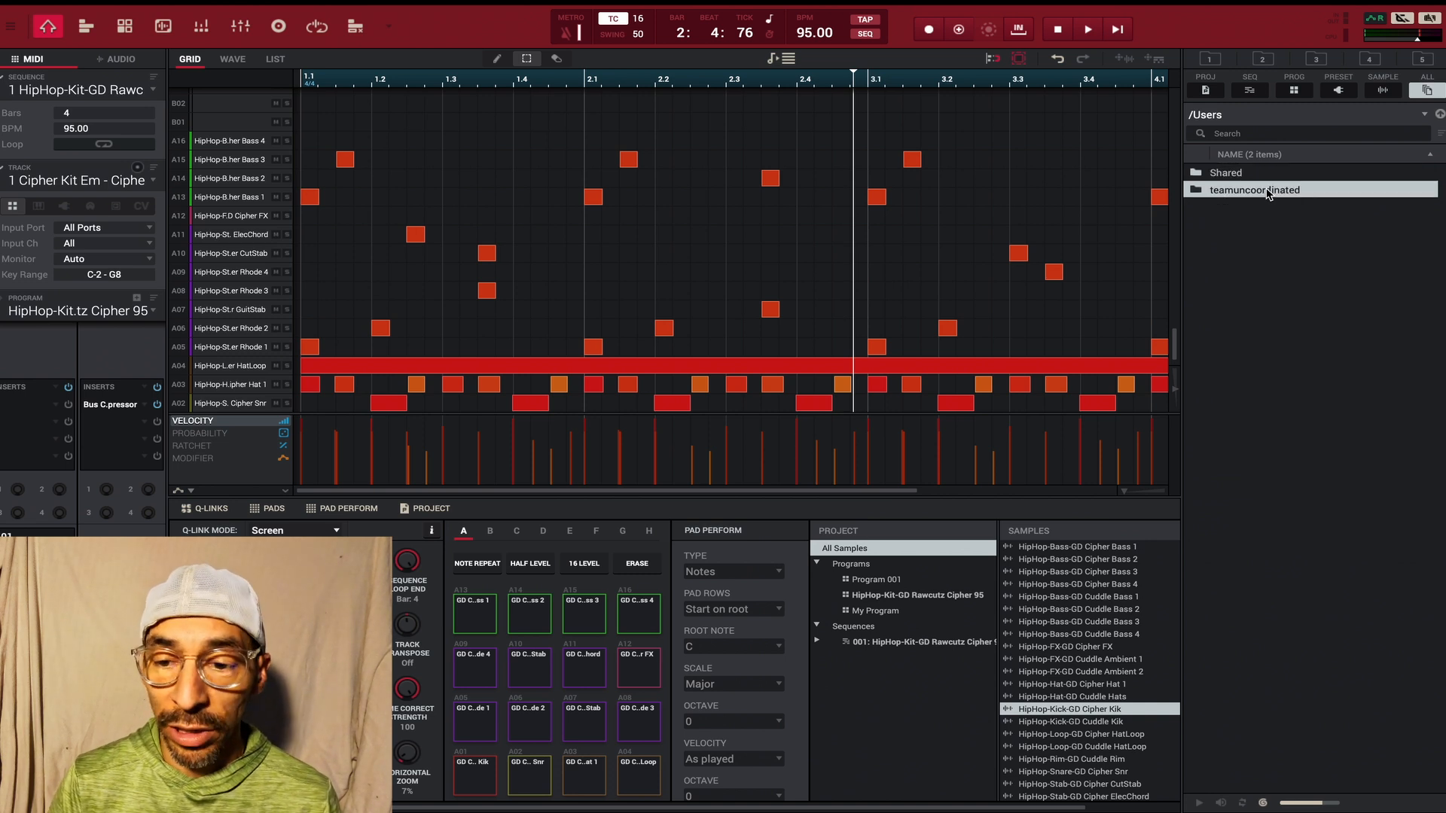
pyautogui.click(1269, 192)
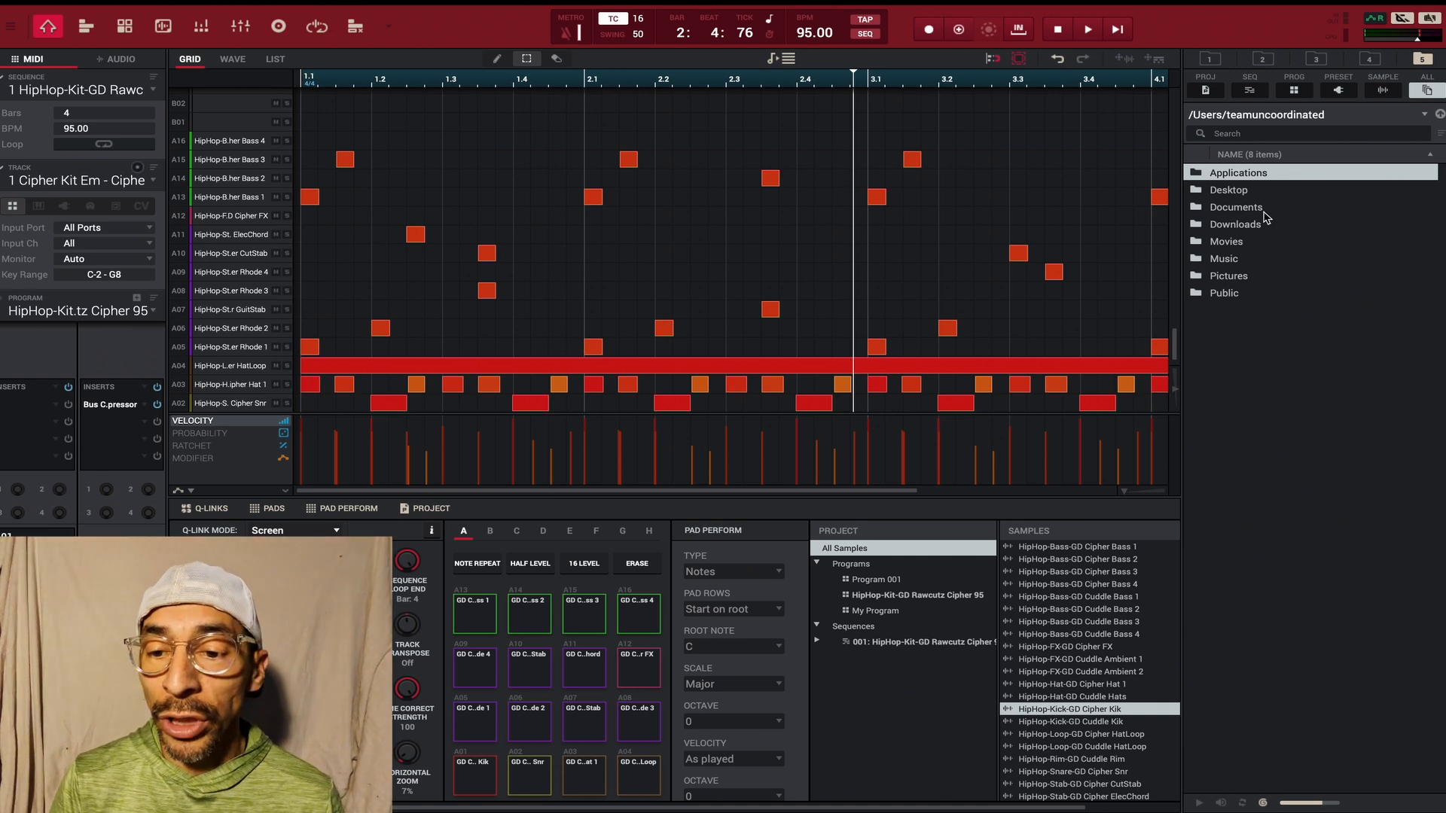
pyautogui.doubleClick(1232, 194)
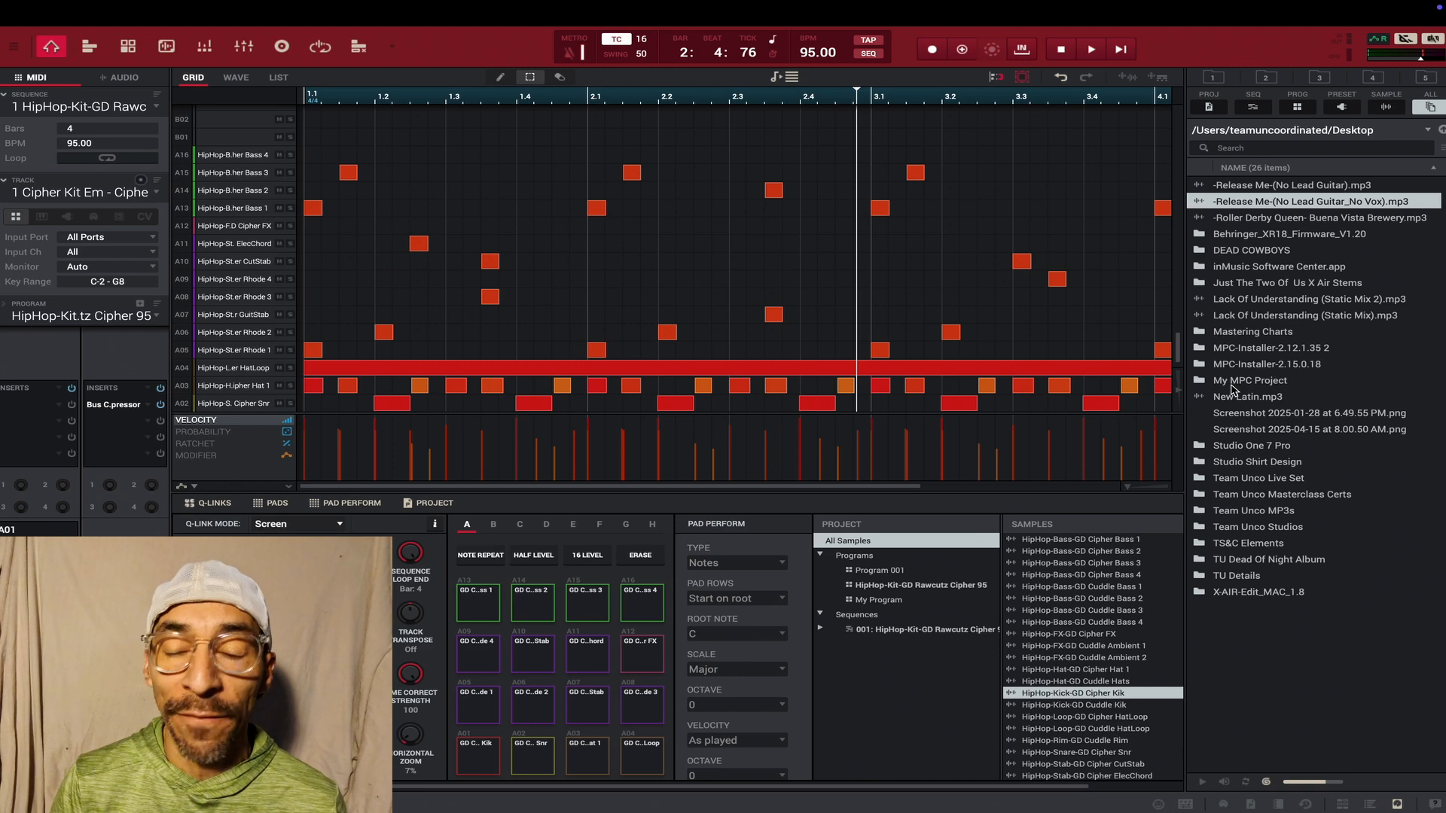
# - Take the MPC window out of full screen and open the desktop's My MPC Project folder in Finder
pyautogui.moveTo(141, 4)
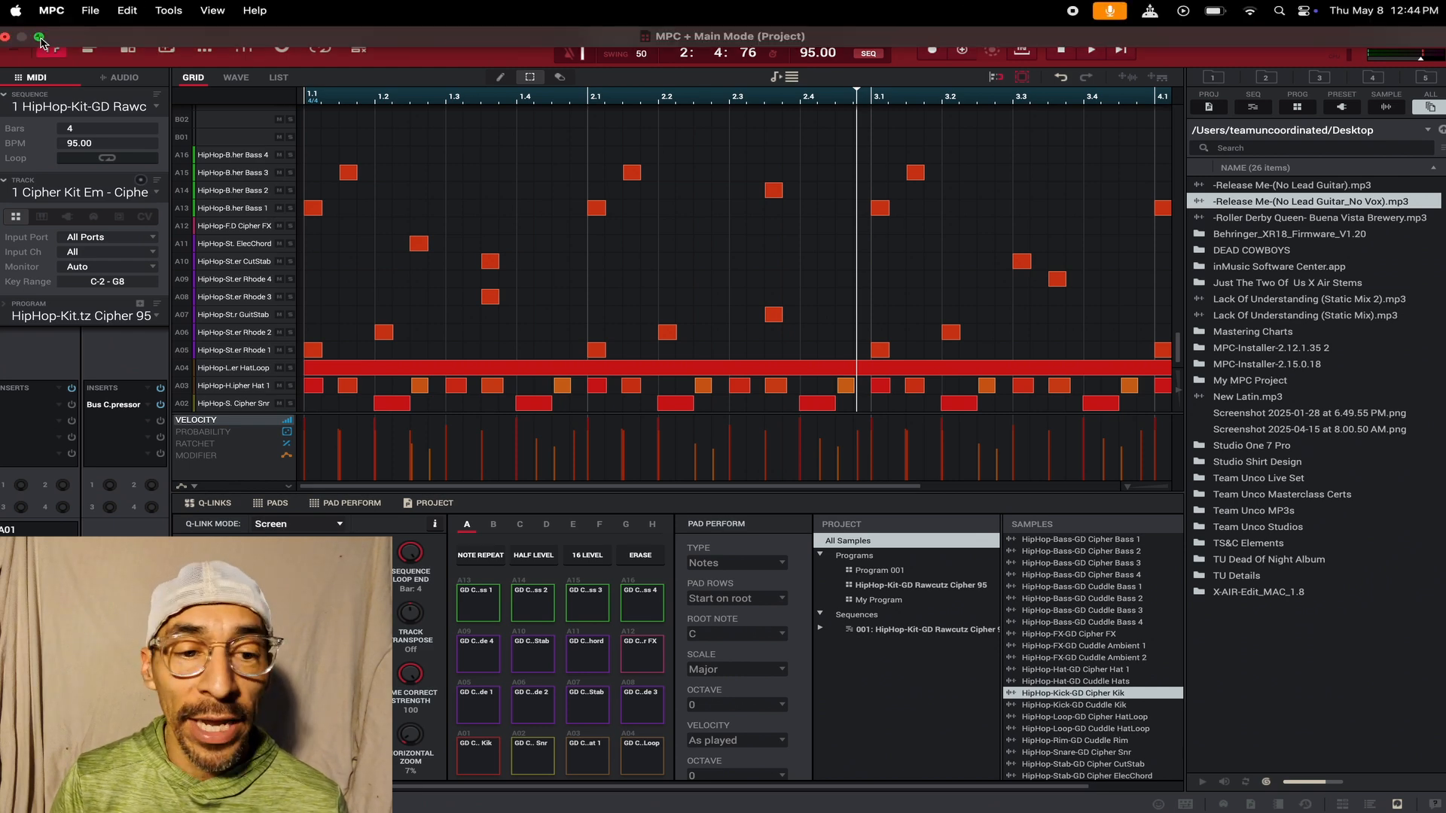
pyautogui.click(40, 38)
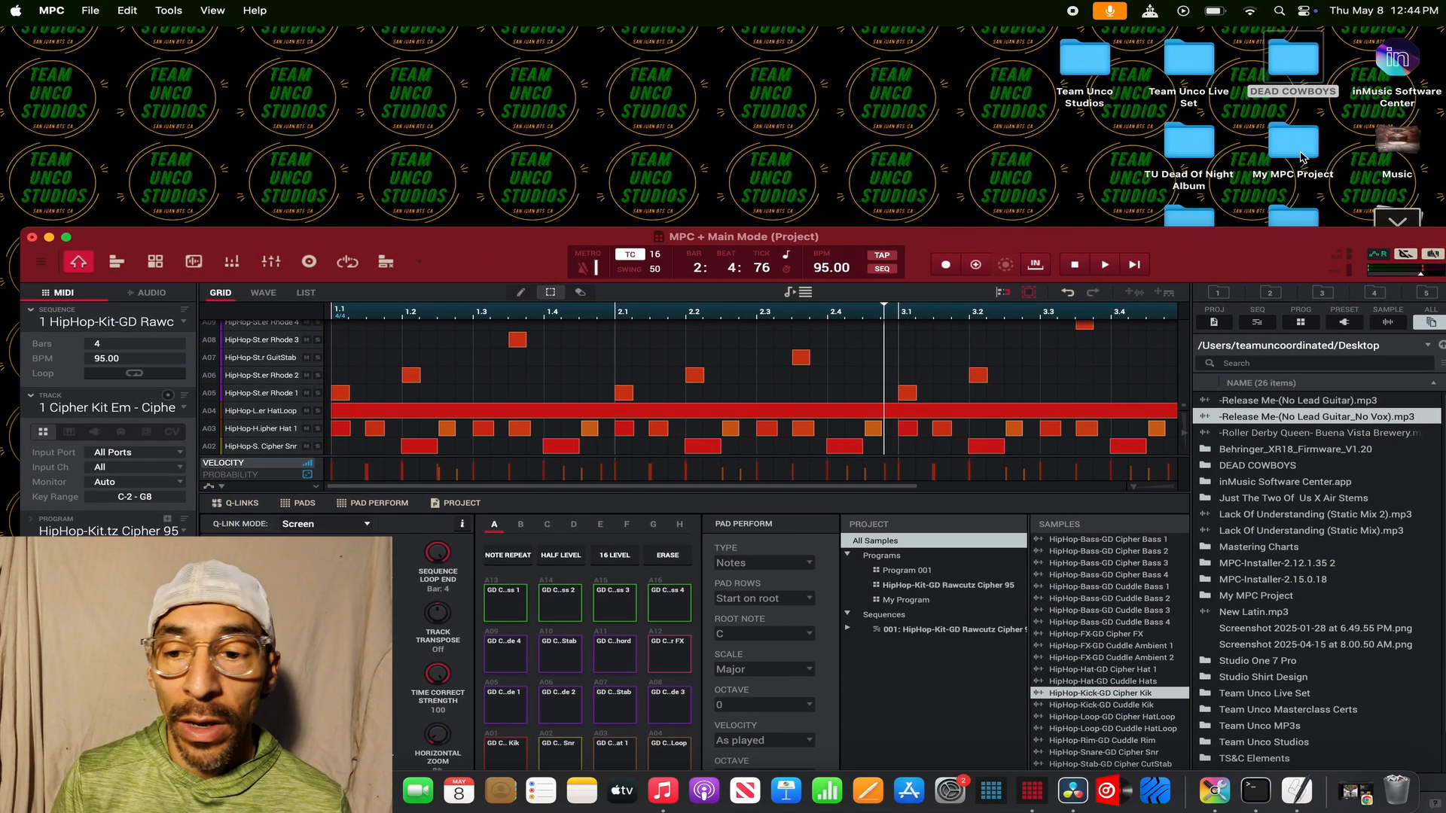
pyautogui.doubleClick(1302, 157)
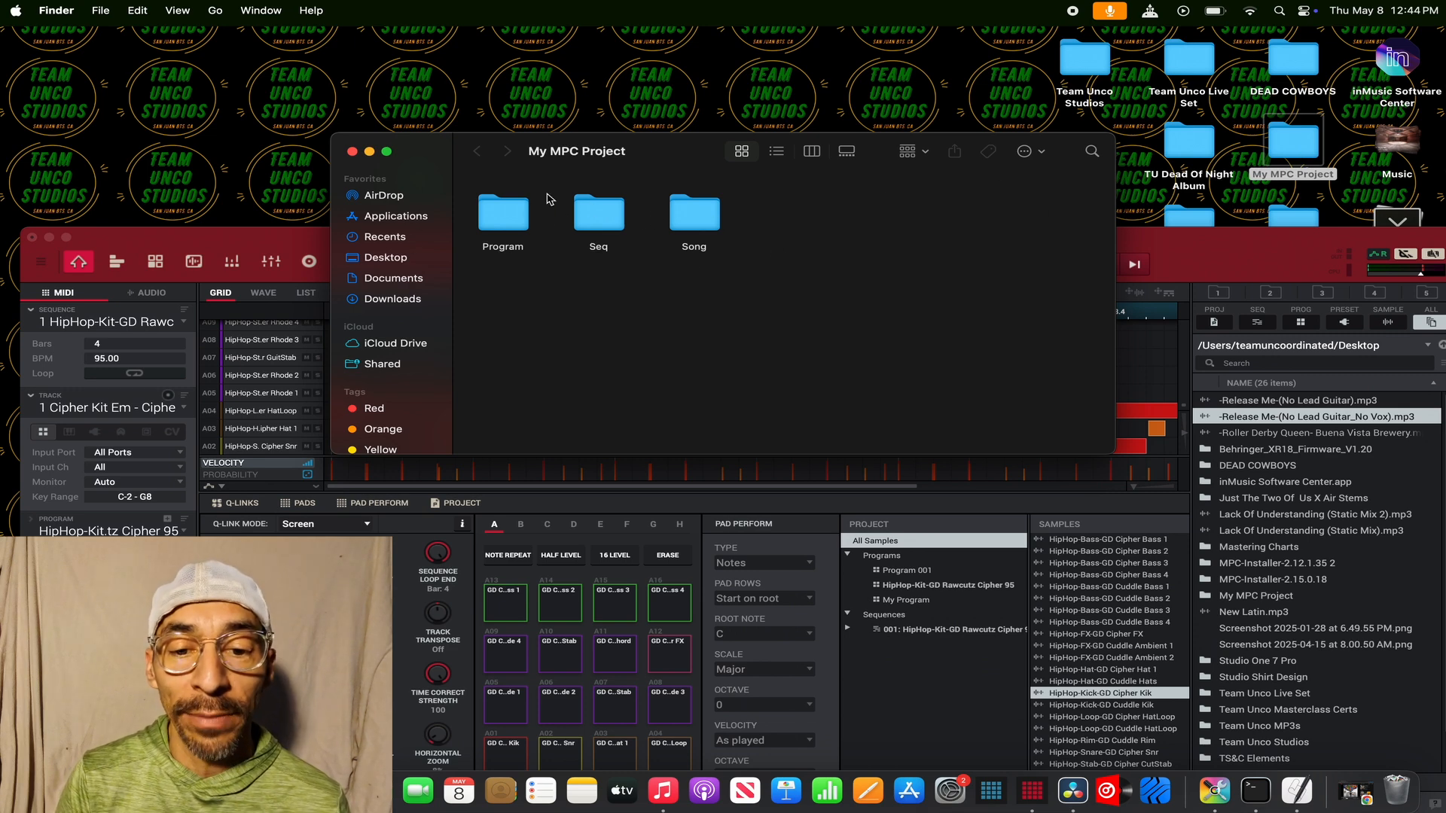
# - Look inside the Program and Seq subfolders, close the Finder window, and return MPC to full screen
pyautogui.doubleClick(496, 233)
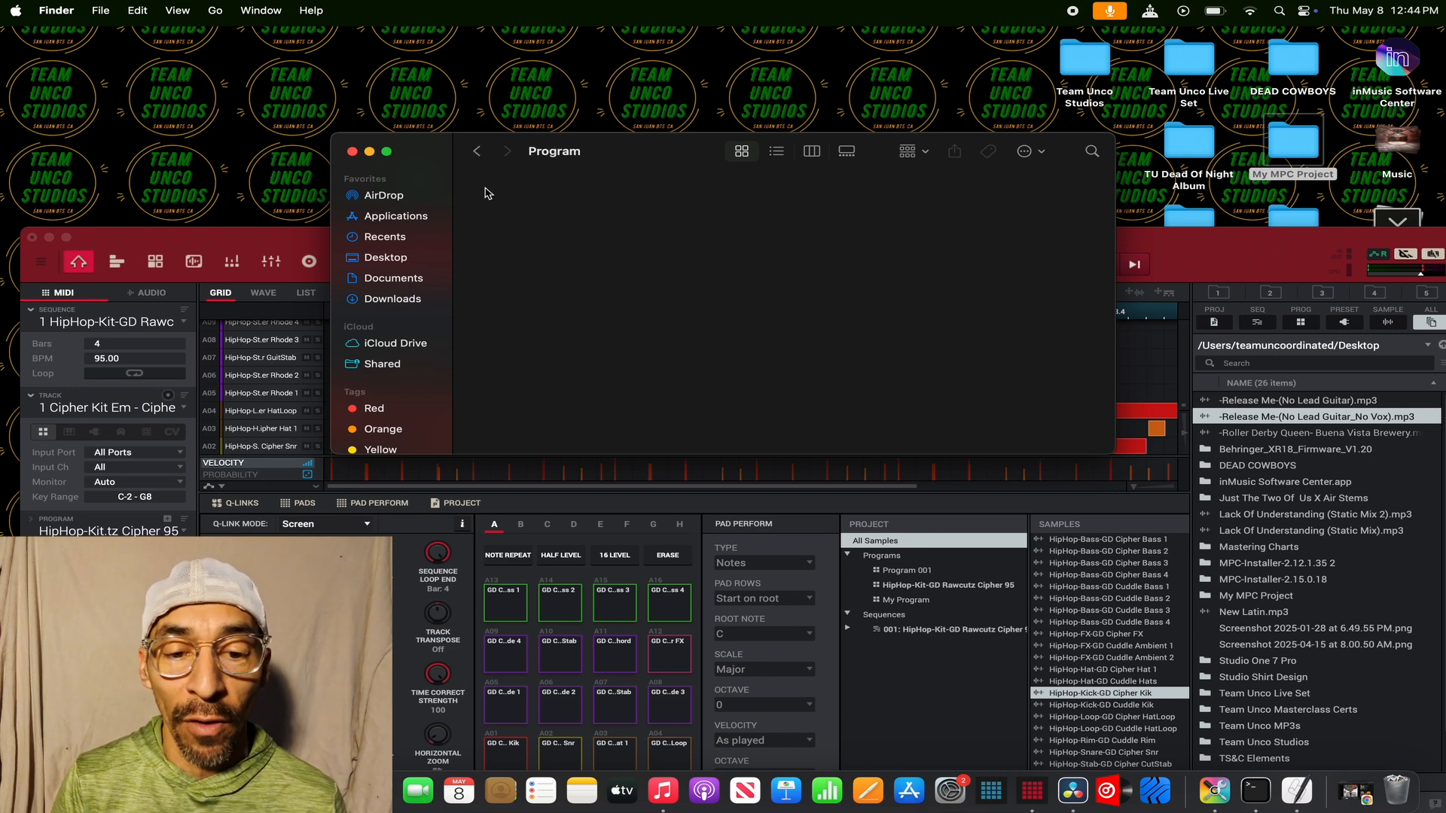
pyautogui.click(474, 153)
pyautogui.doubleClick(600, 218)
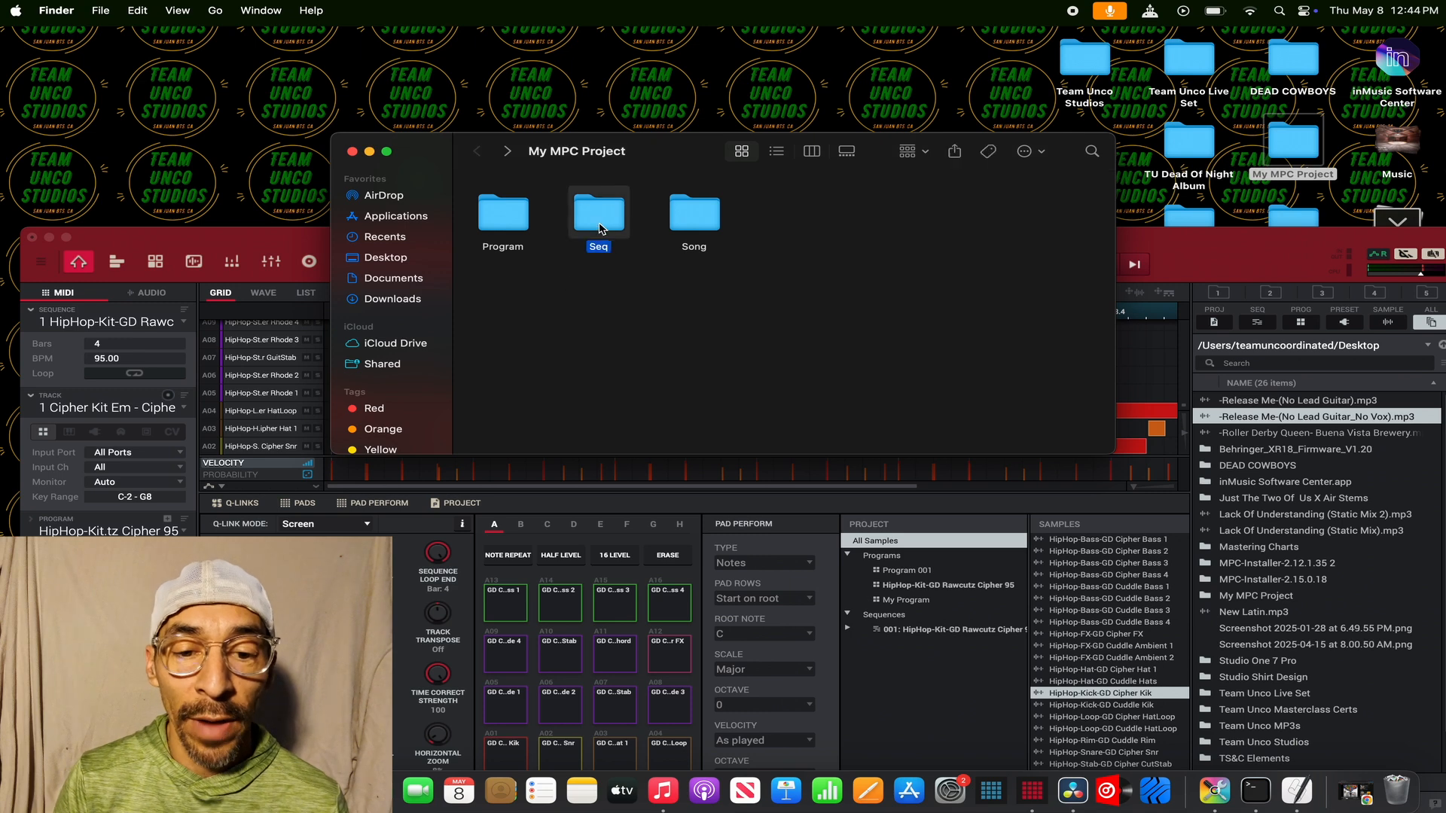
pyautogui.rightClick(483, 152)
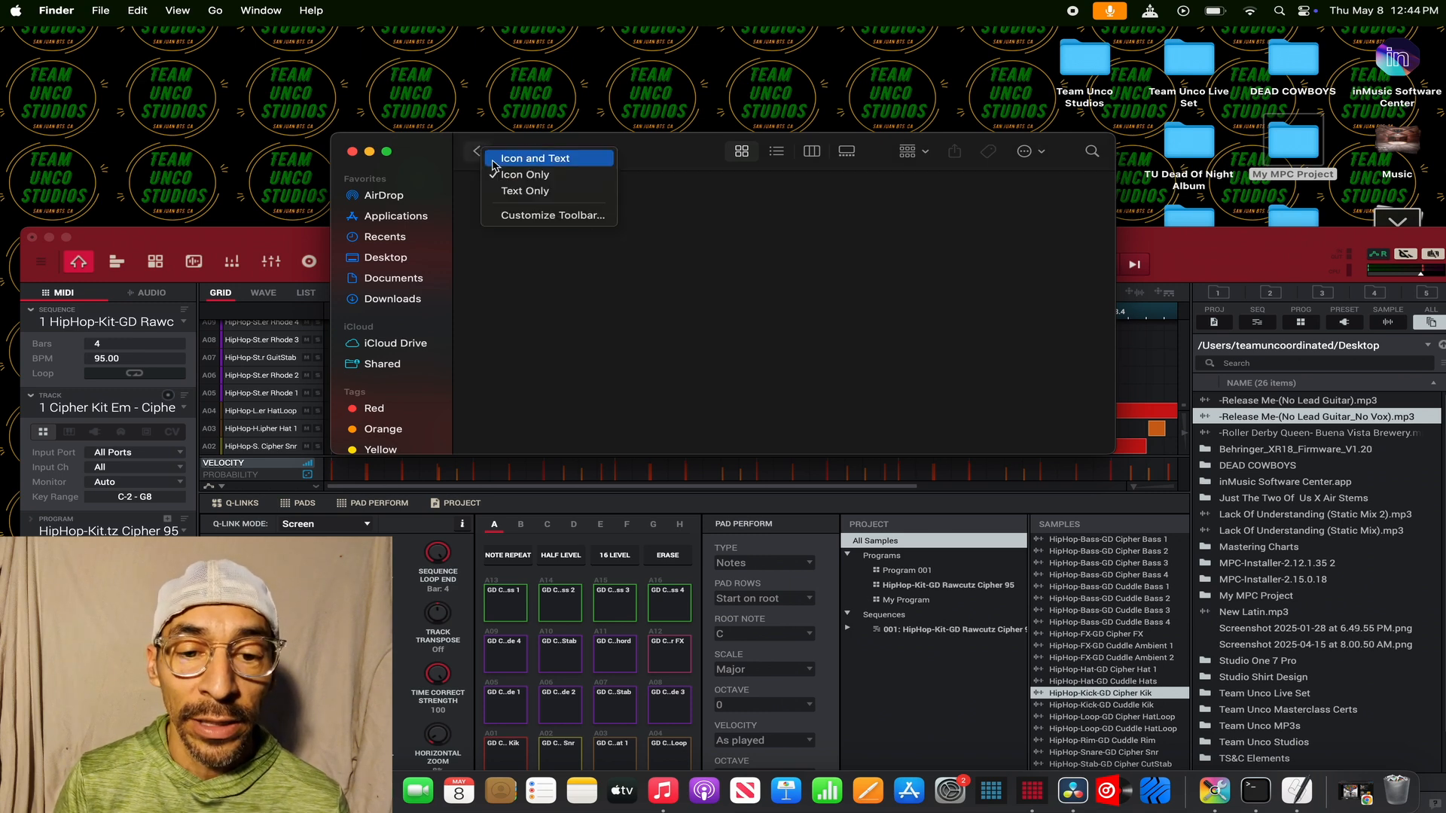
pyautogui.click(474, 160)
pyautogui.click(476, 153)
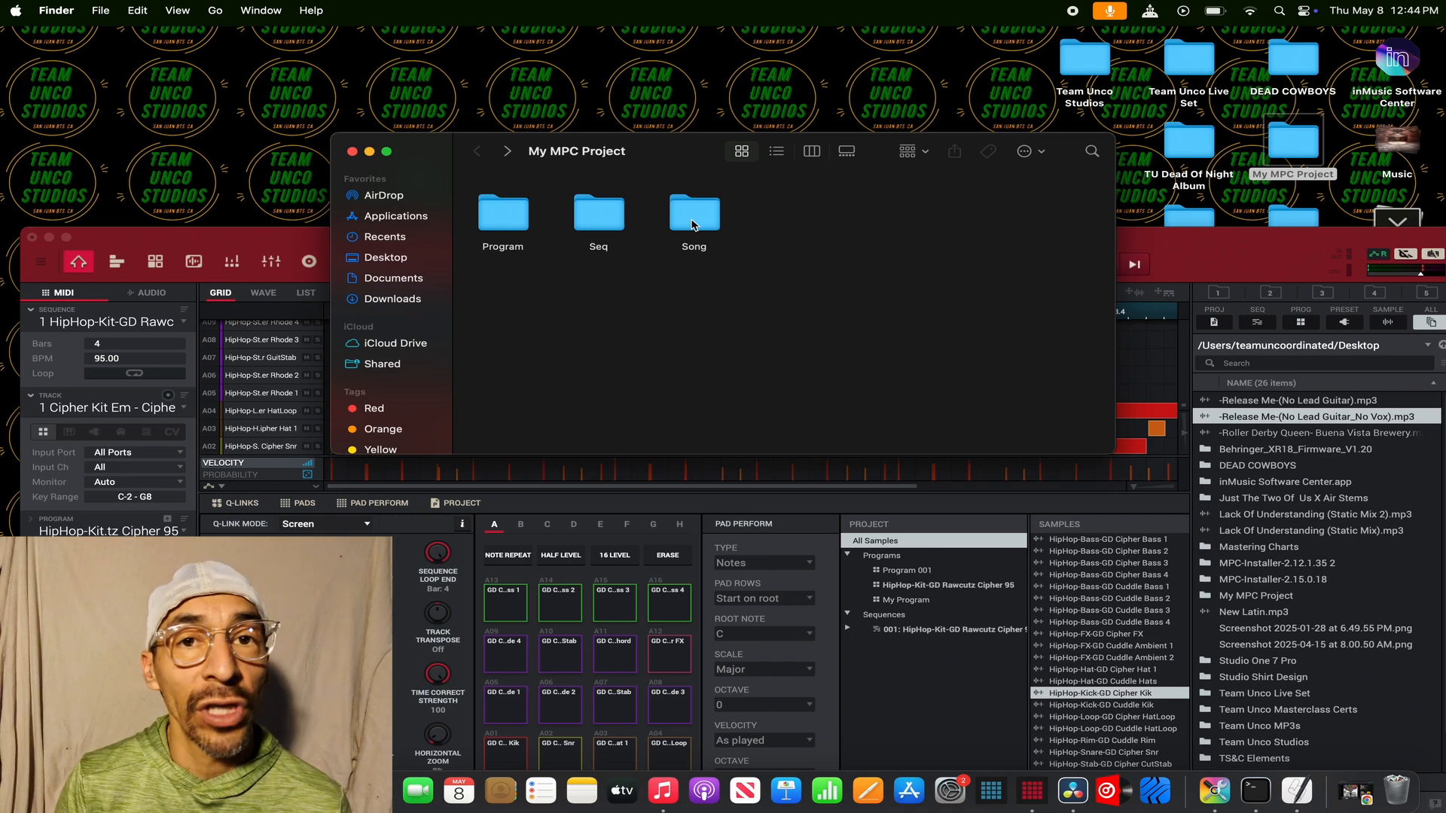
pyautogui.click(352, 151)
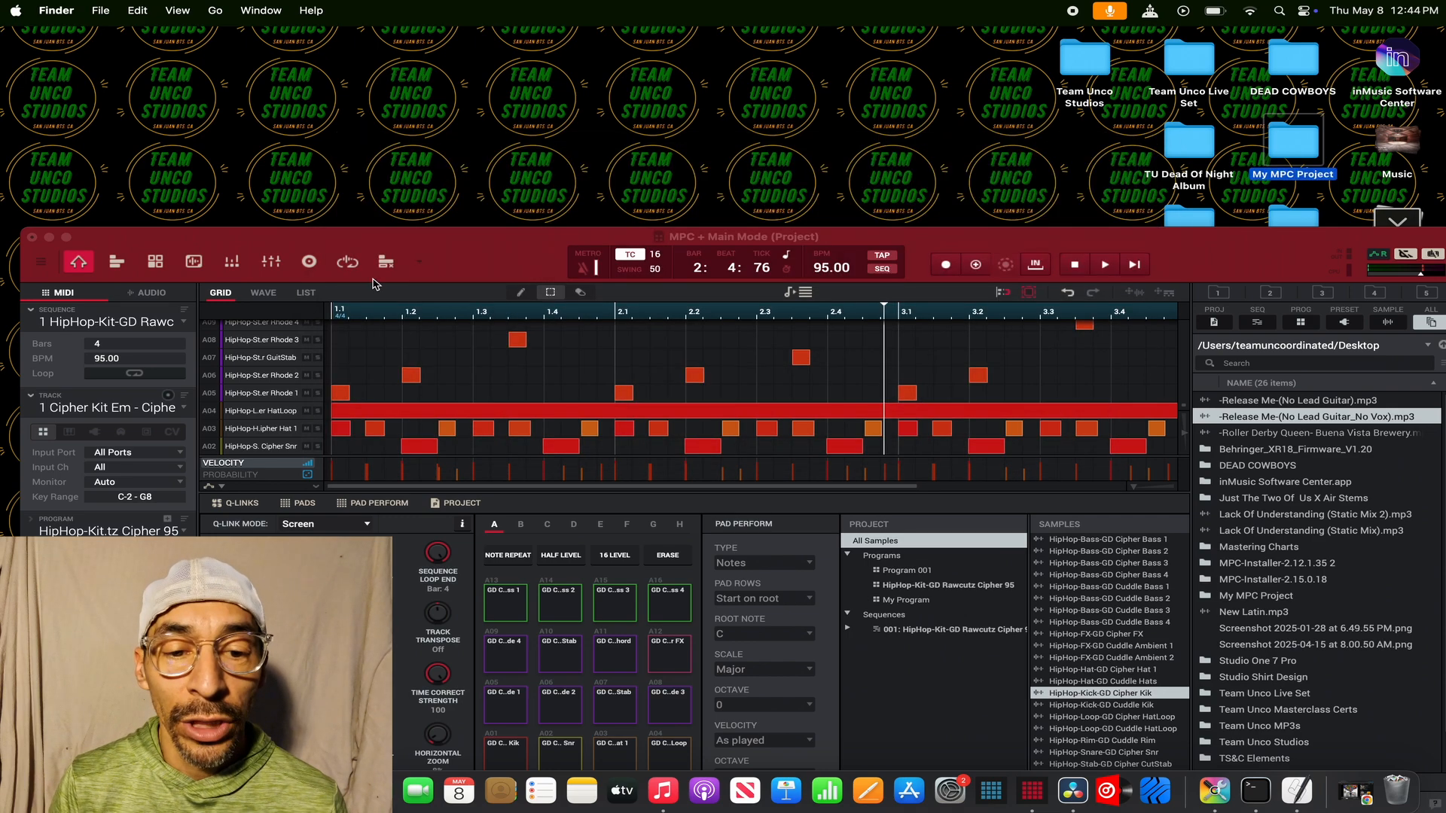
pyautogui.click(66, 237)
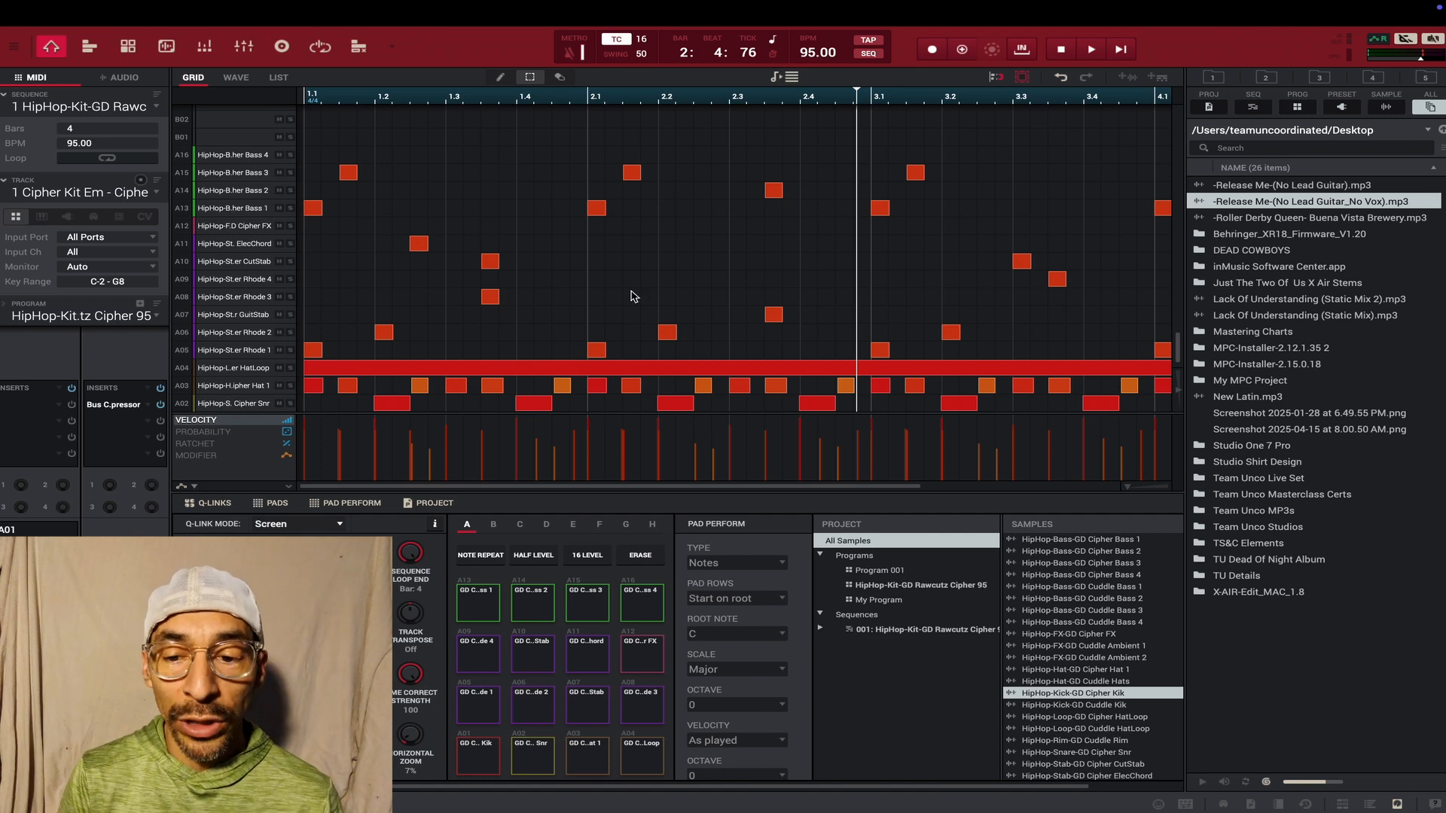
# - Start saving the current program and browse the save location to the desktop's My MPC Project/Program folder
pyautogui.click(88, 11)
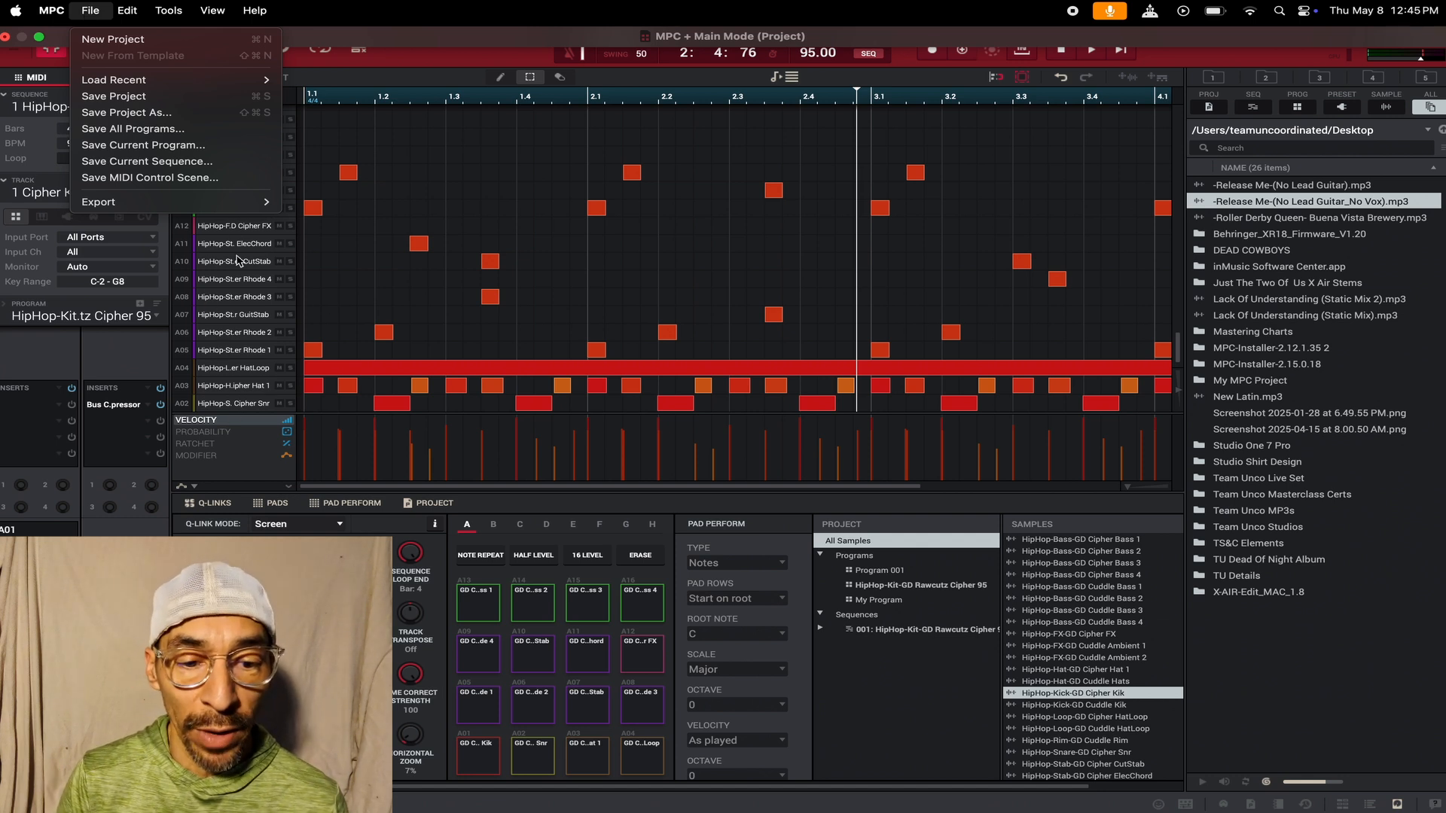
pyautogui.click(131, 153)
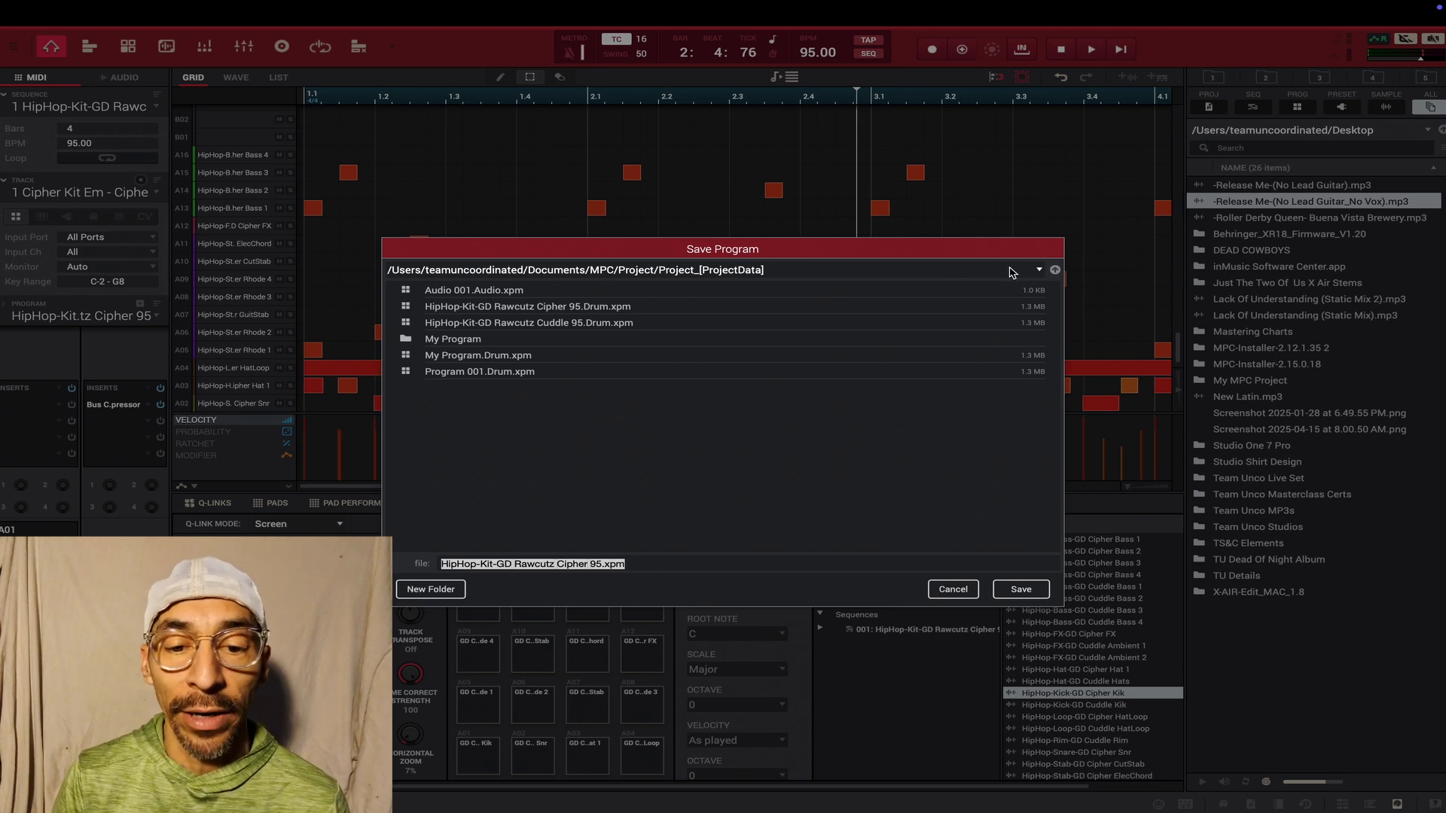
pyautogui.click(1040, 271)
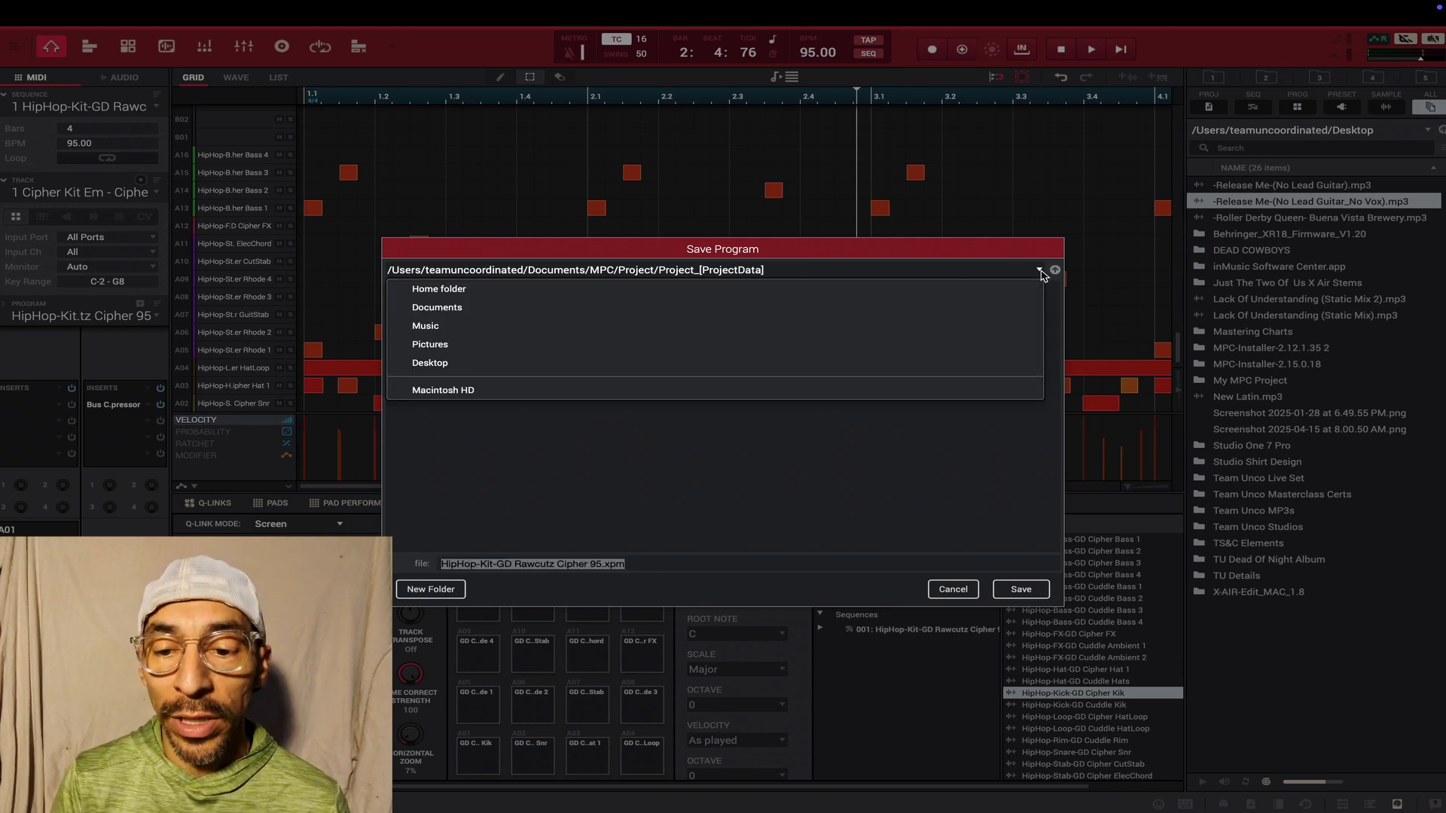
pyautogui.click(602, 365)
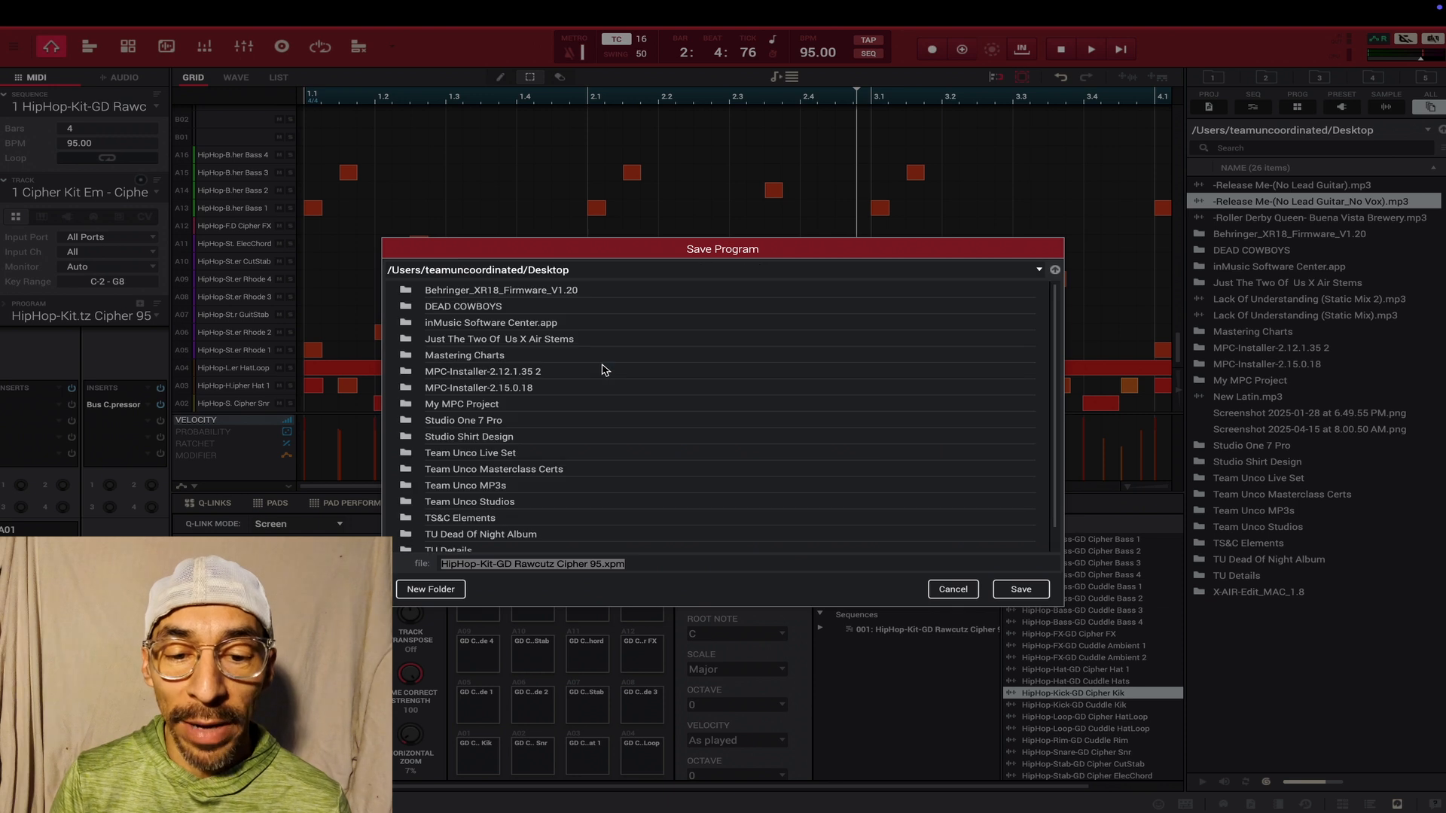
pyautogui.click(497, 407)
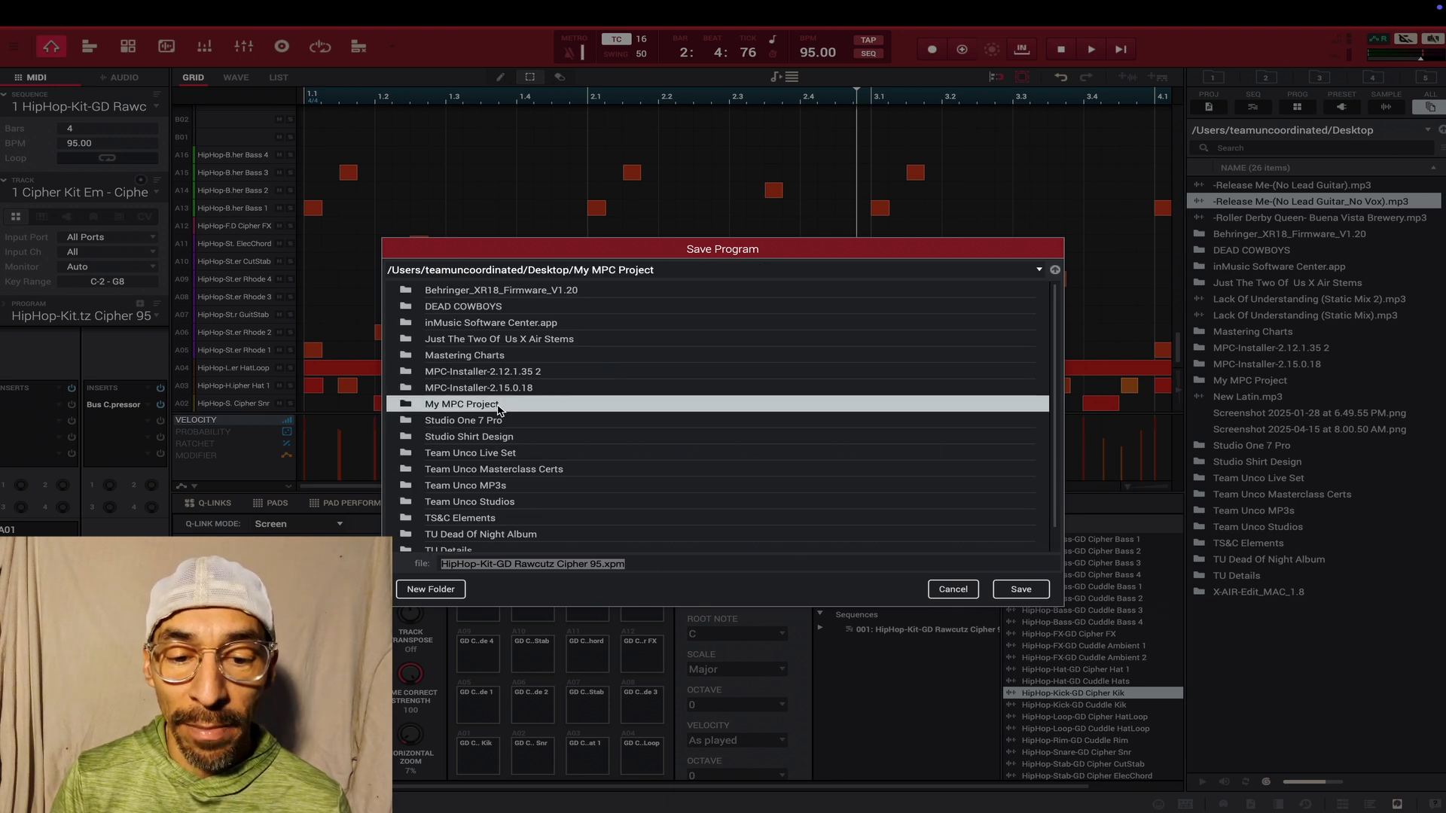
pyautogui.doubleClick(497, 407)
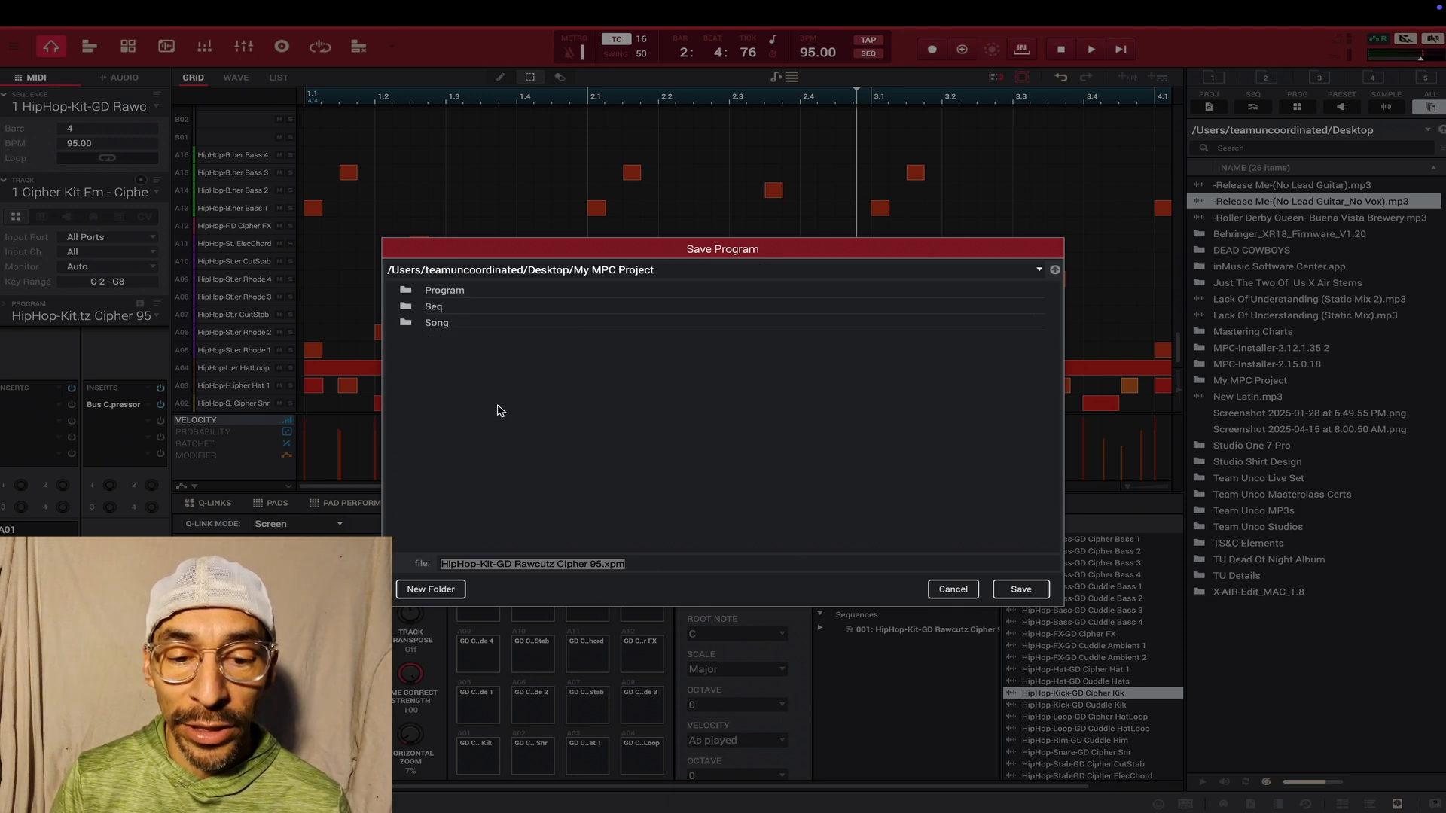
pyautogui.click(407, 293)
pyautogui.doubleClick(407, 293)
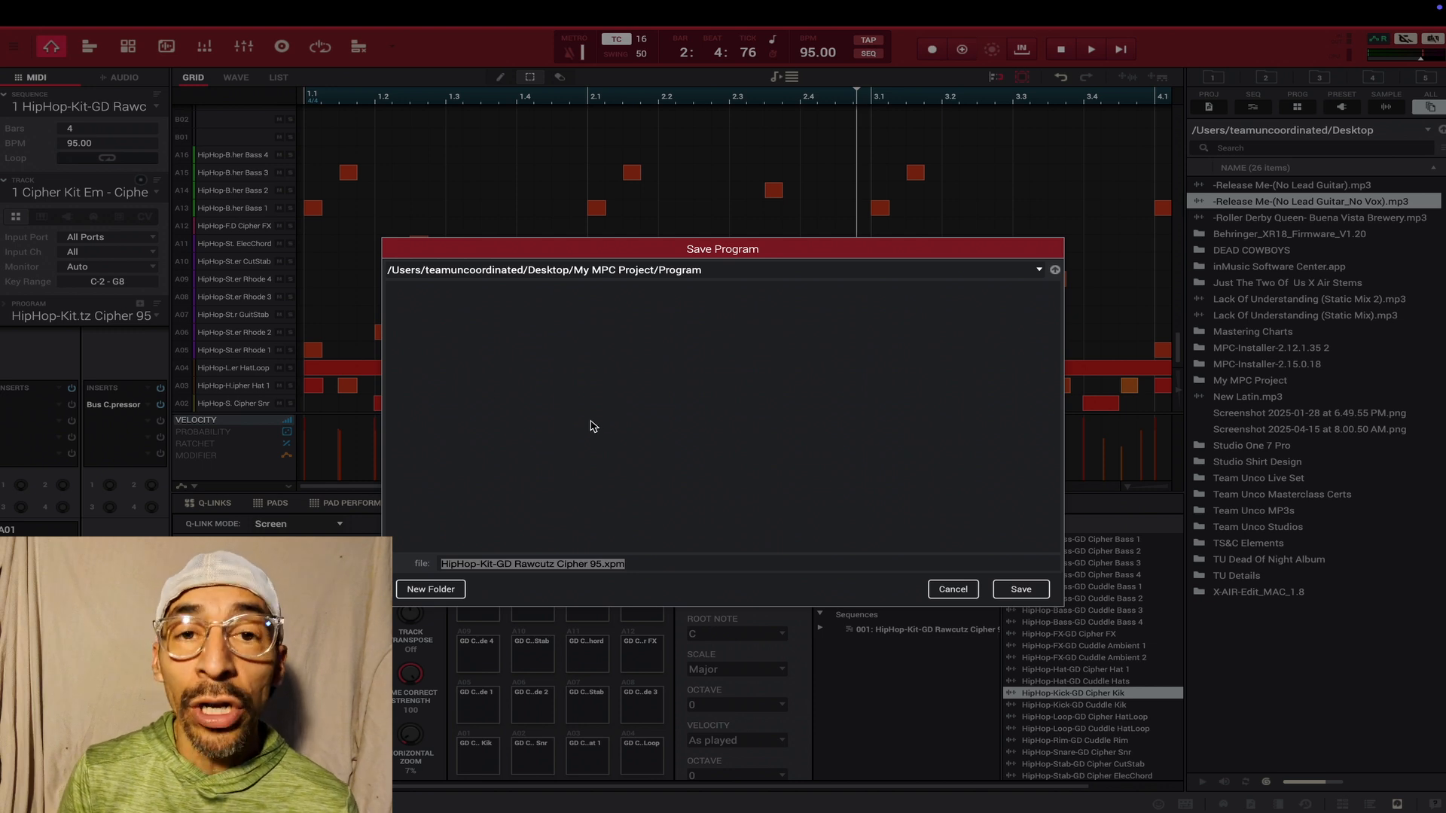
# - Create a folder named Cipher Kit inside Program and save the current program in it
pyautogui.click(428, 593)
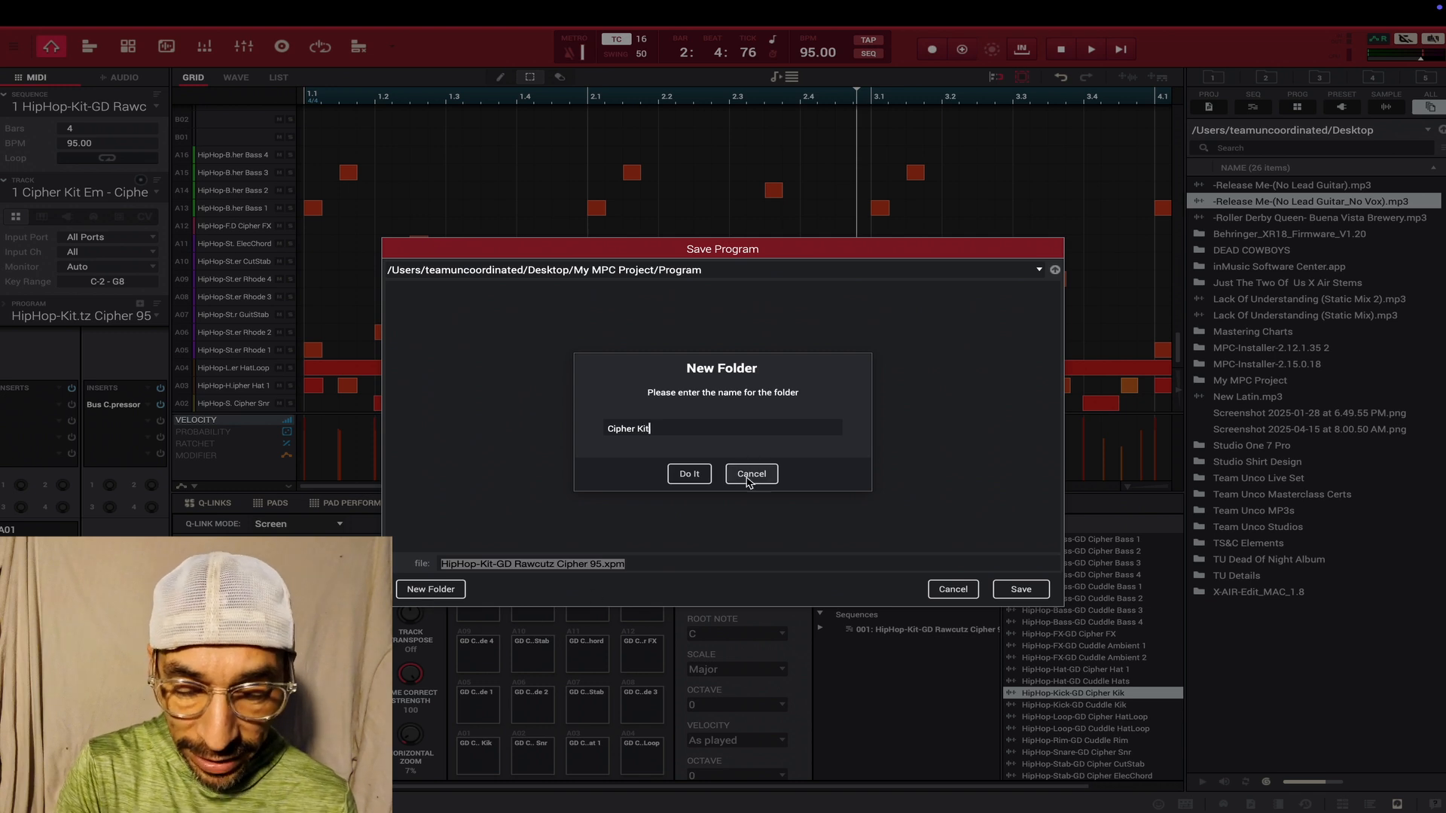
pyautogui.click(689, 474)
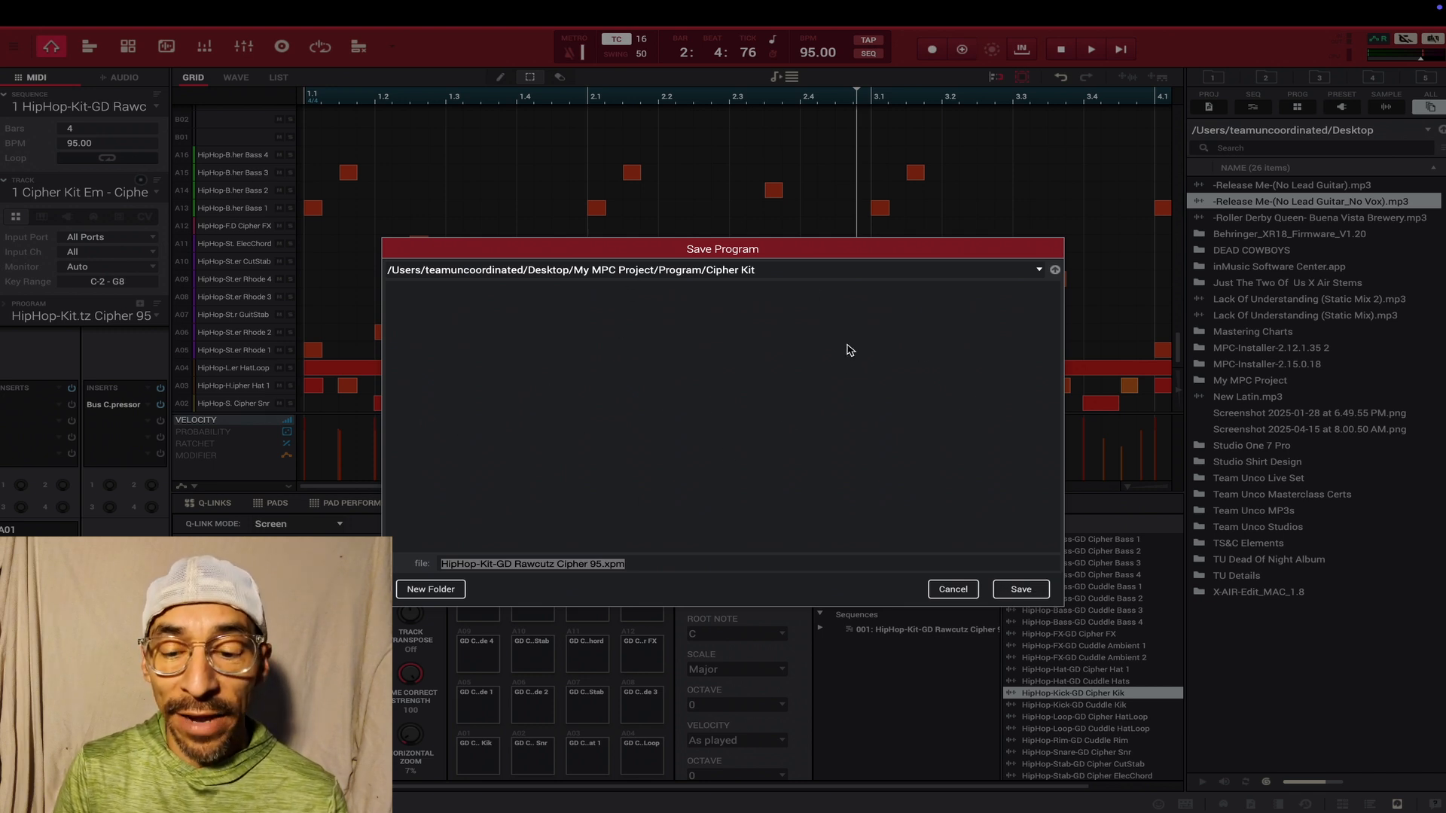
pyautogui.click(1026, 592)
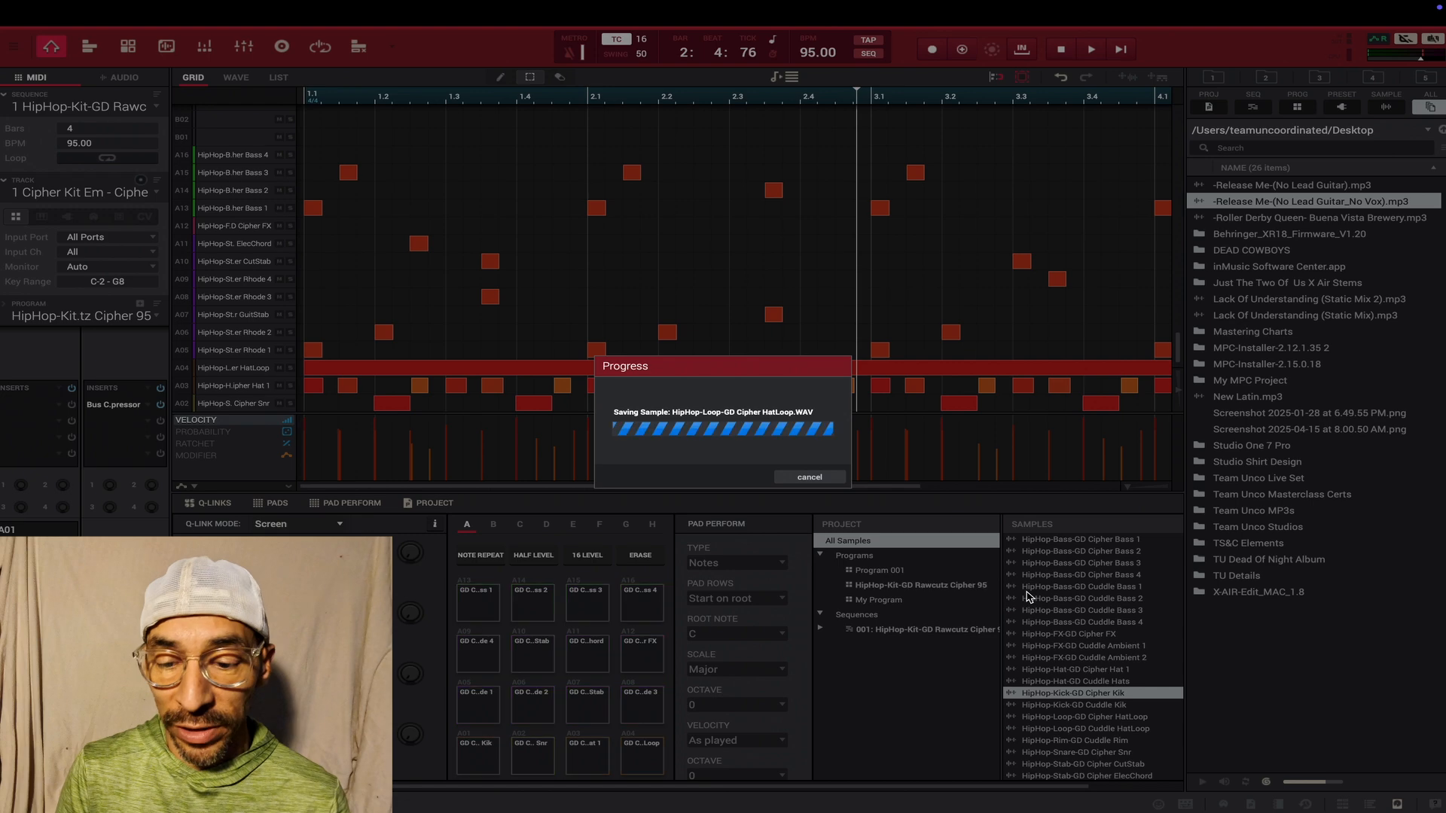
# - Take MPC out of full screen and open My MPC Project/Program/Cipher Kit in Finder to view the saved files
pyautogui.moveTo(49, 3)
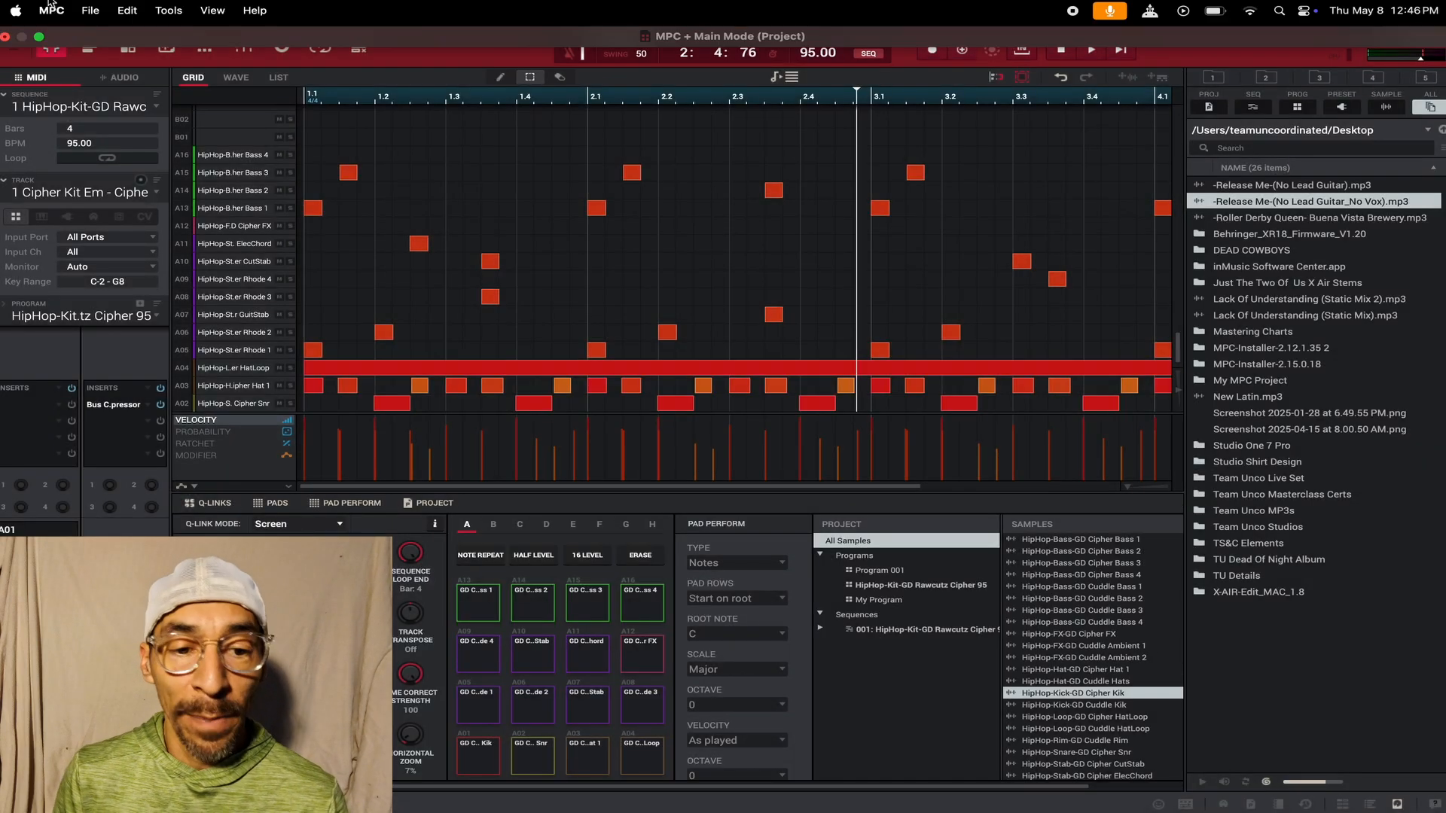
pyautogui.click(39, 38)
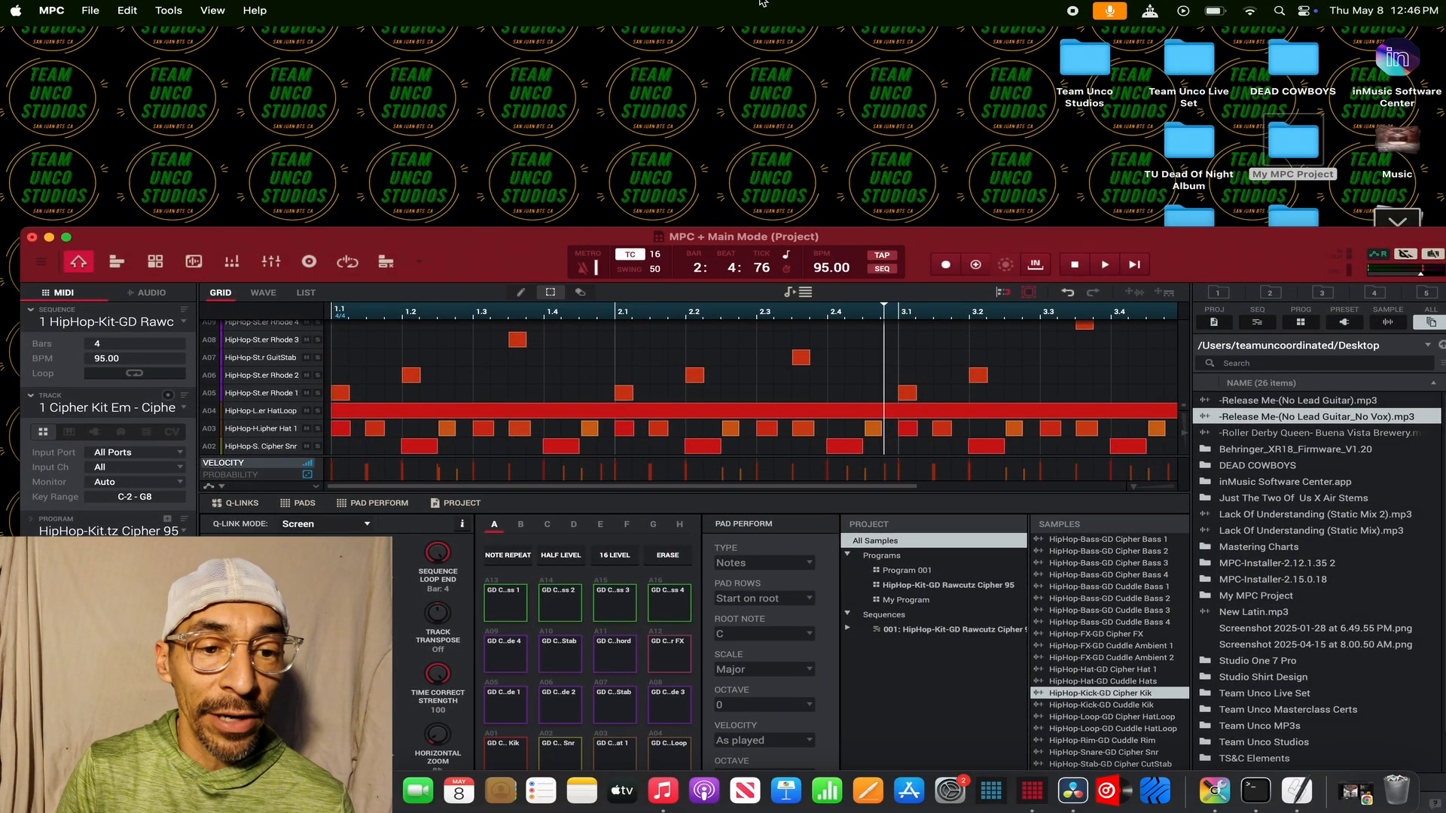
pyautogui.doubleClick(1292, 143)
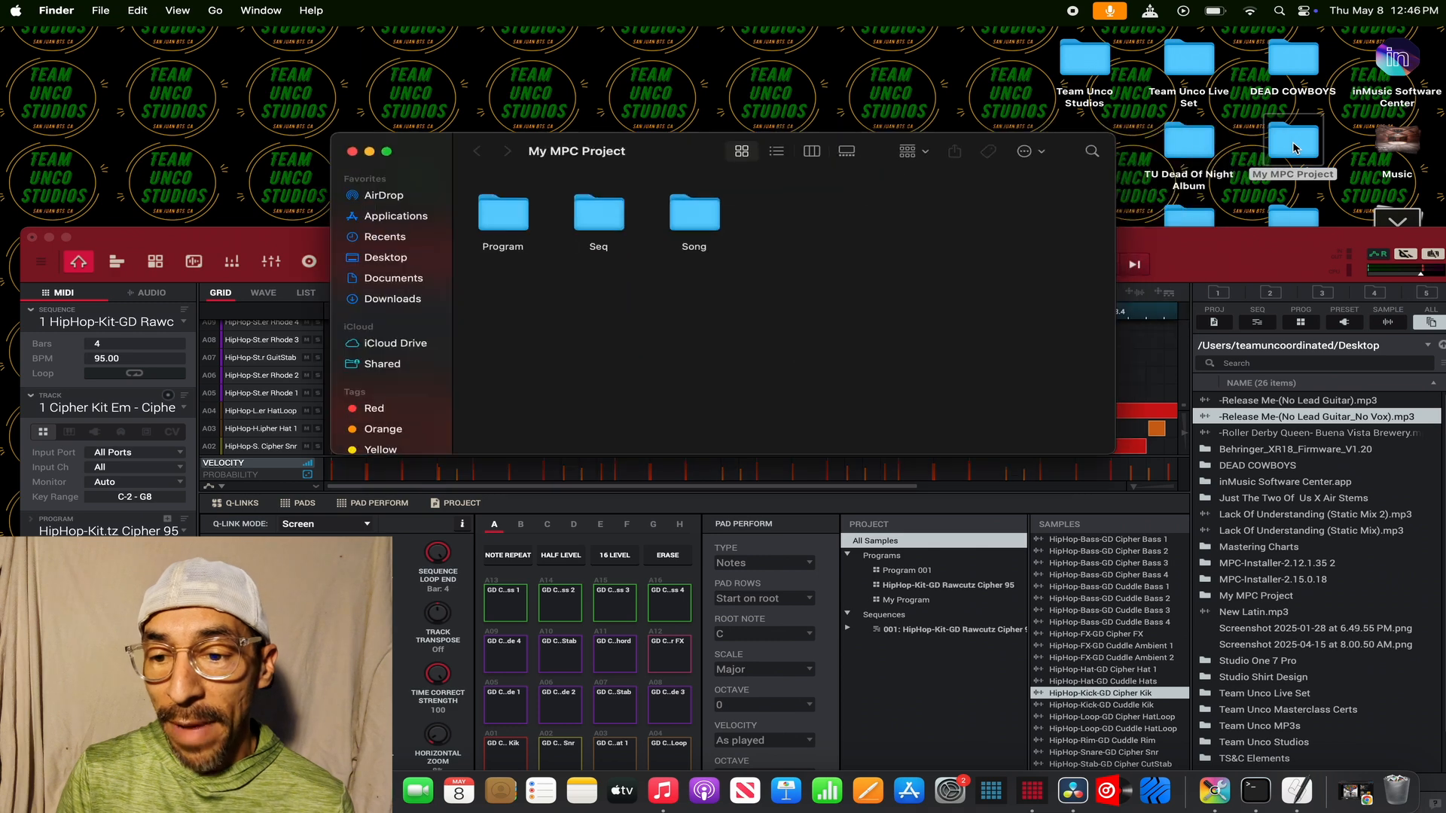
pyautogui.doubleClick(505, 216)
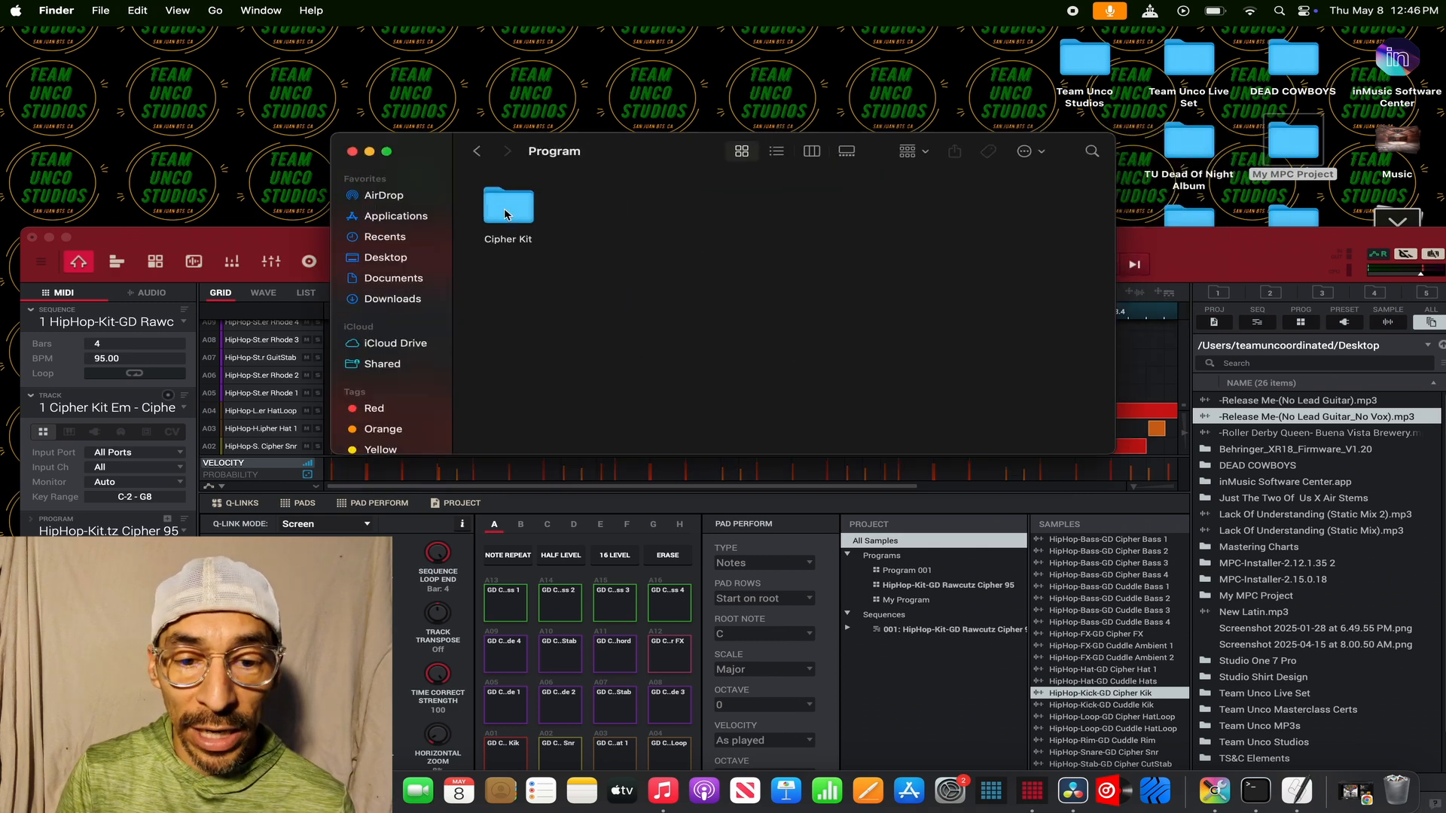
pyautogui.doubleClick(499, 219)
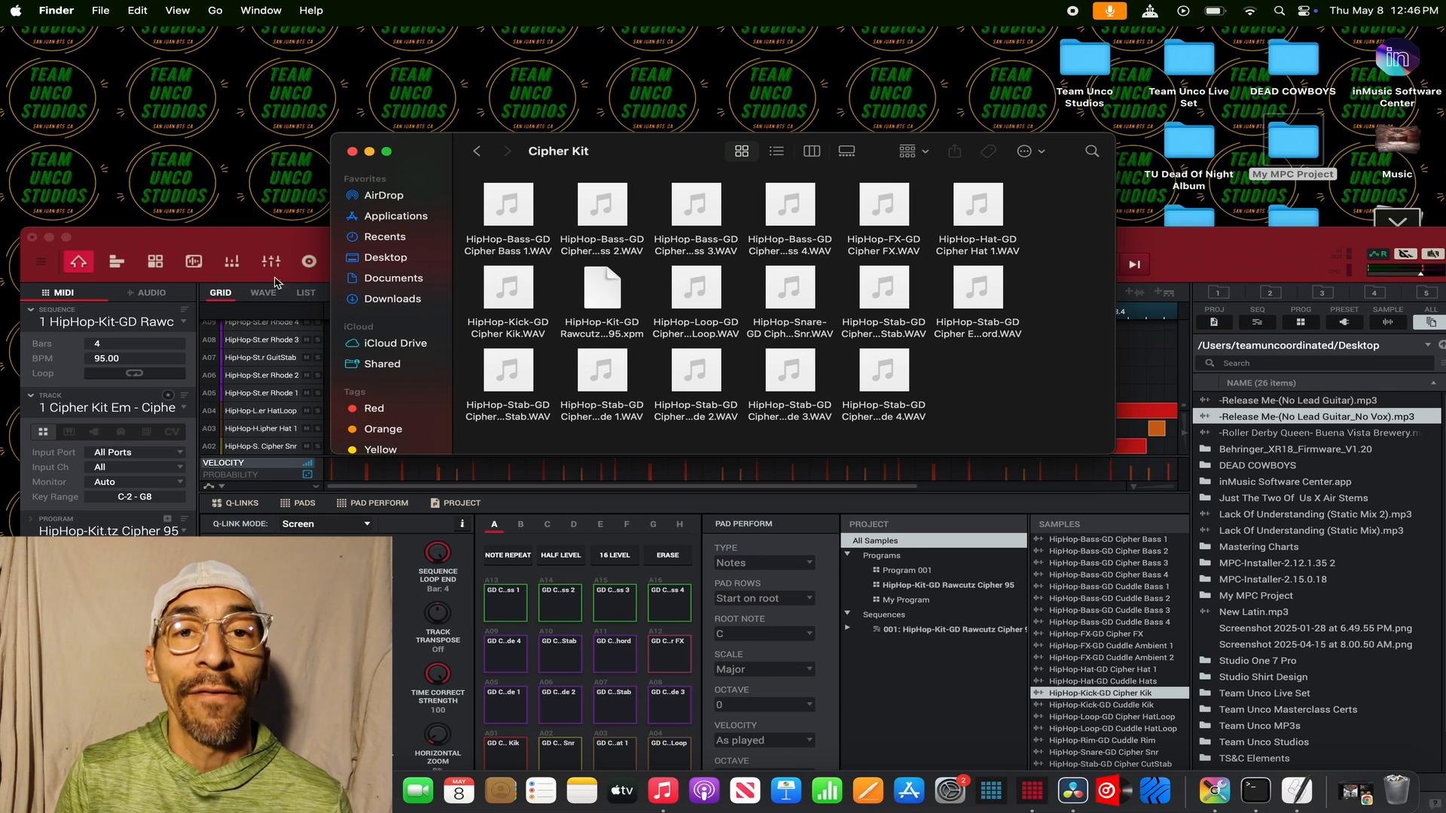
# - Go back to the Program folder, dismiss the Finder window, and return MPC to full screen
pyautogui.click(477, 151)
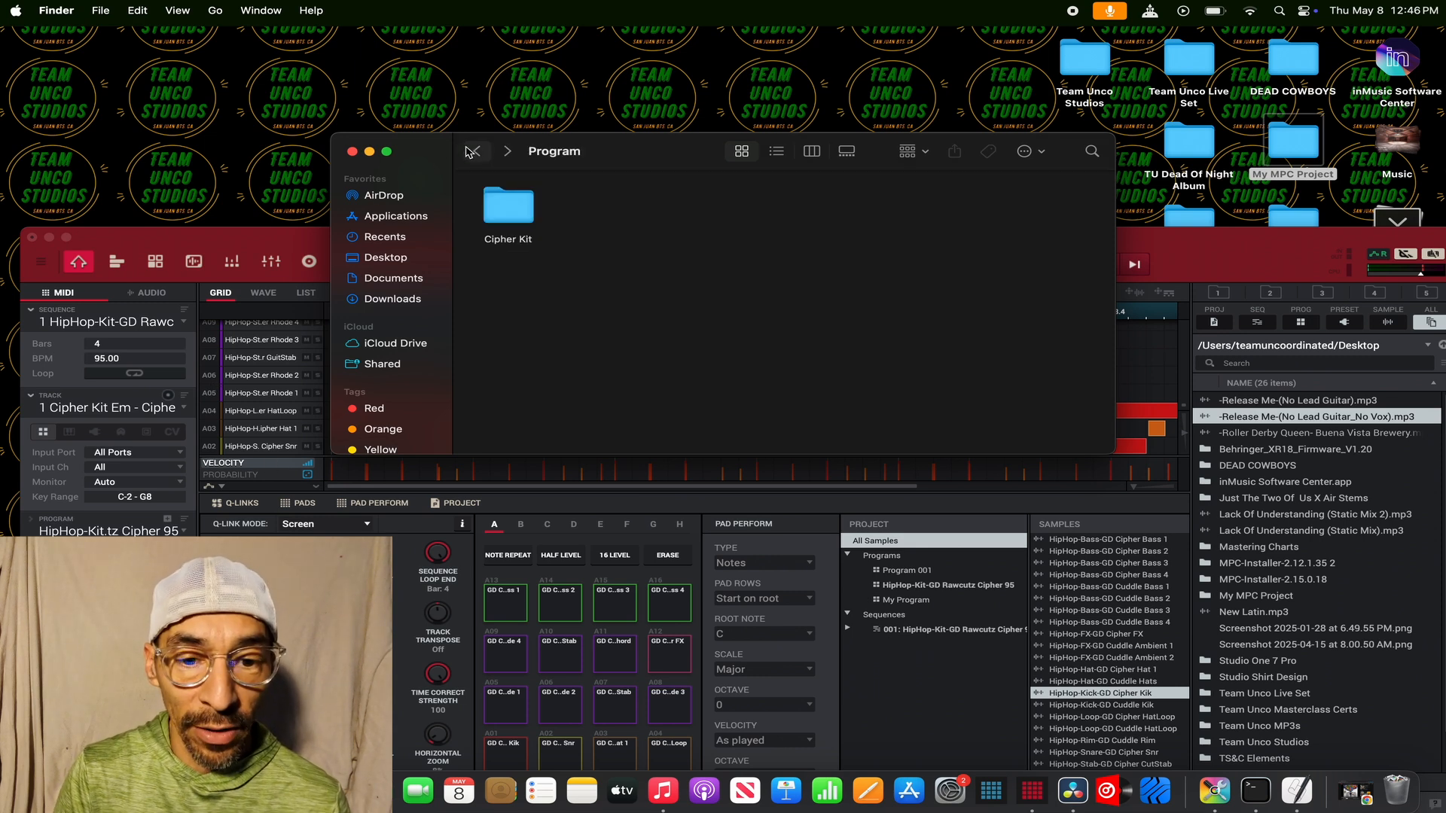
pyautogui.click(369, 152)
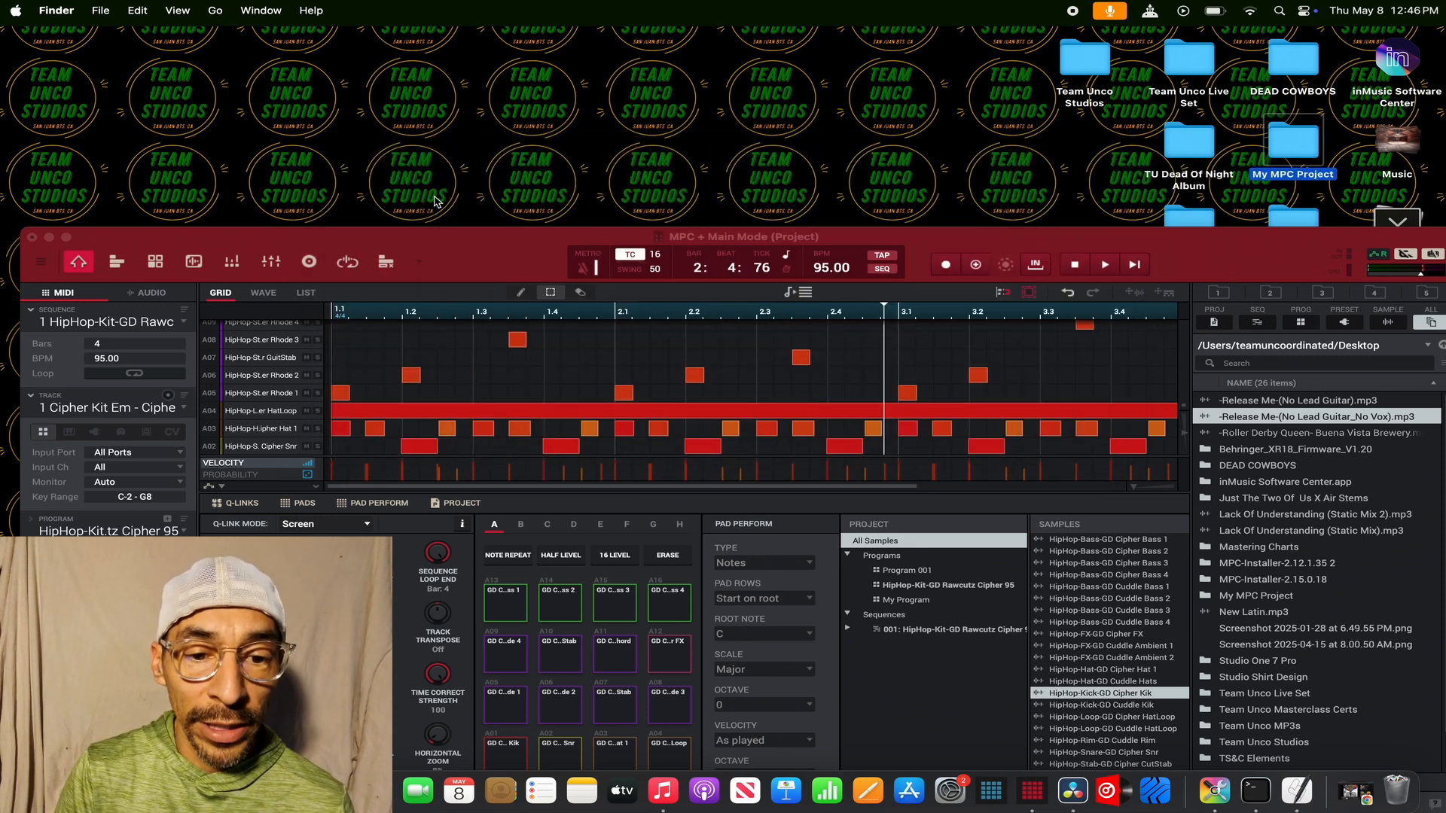
pyautogui.click(67, 237)
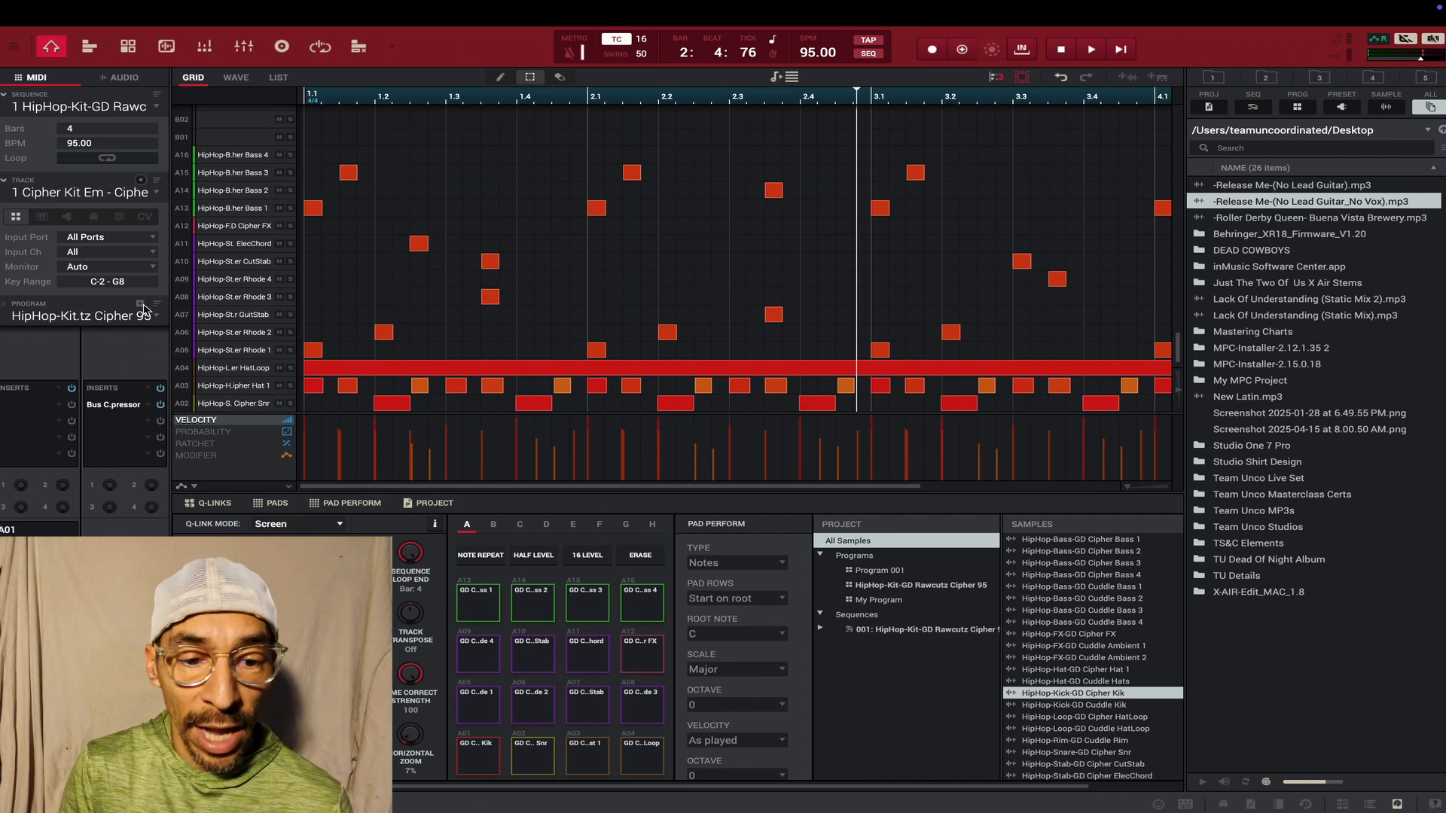
# - Start saving the current sequence and browse the save location to the desktop's My MPC Project/Seq folder
pyautogui.click(89, 11)
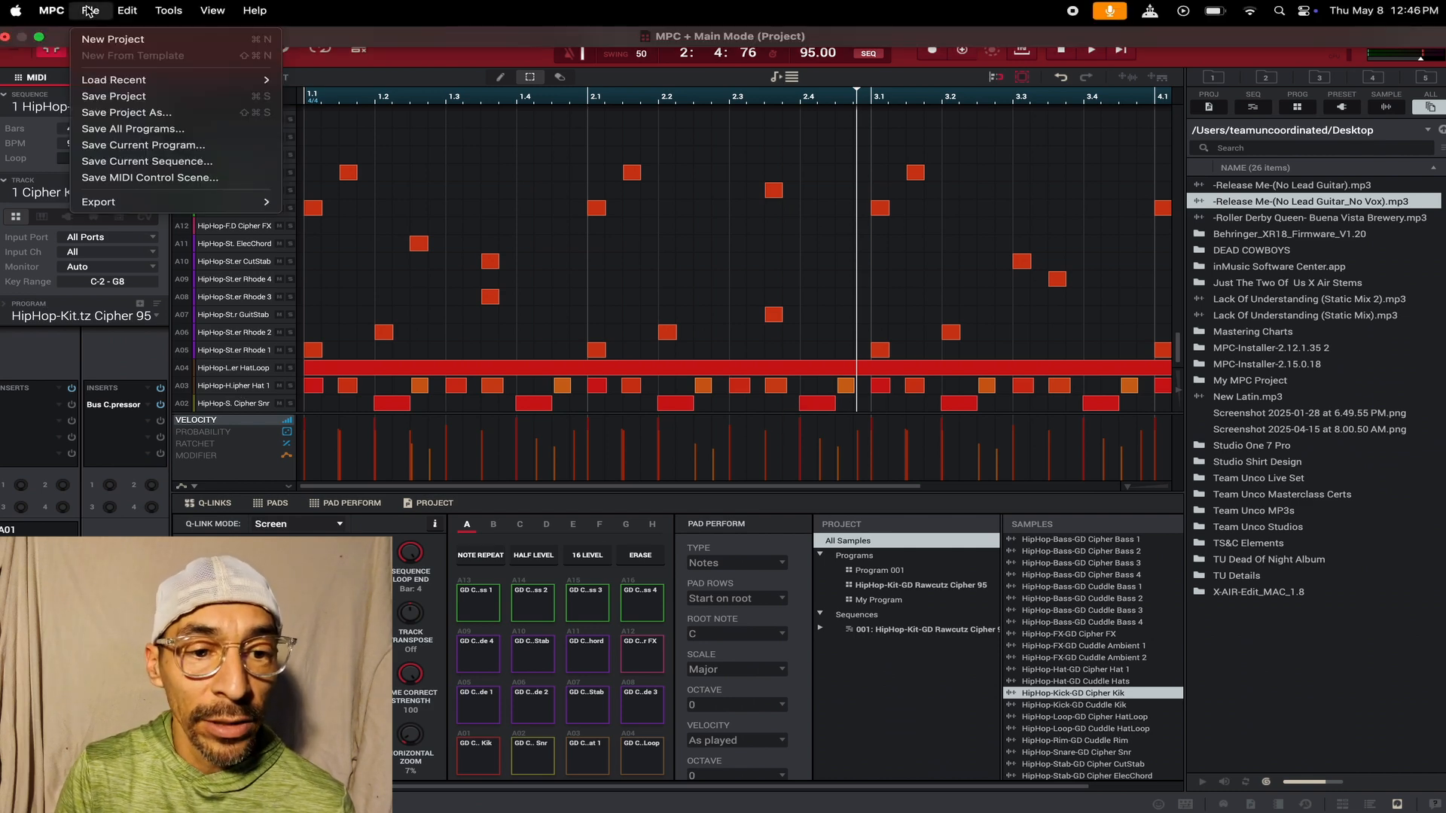
pyautogui.click(109, 162)
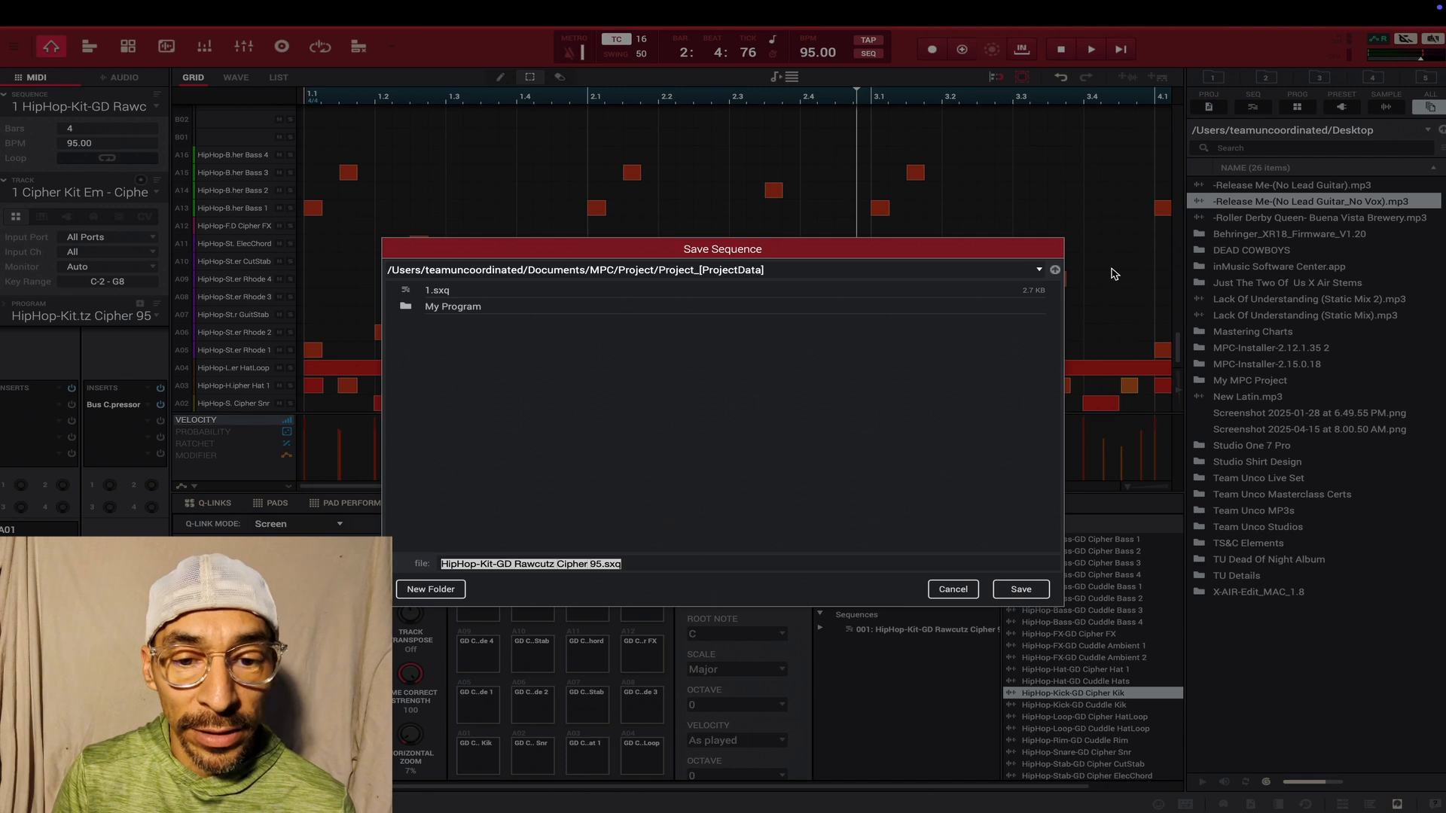
pyautogui.click(1039, 269)
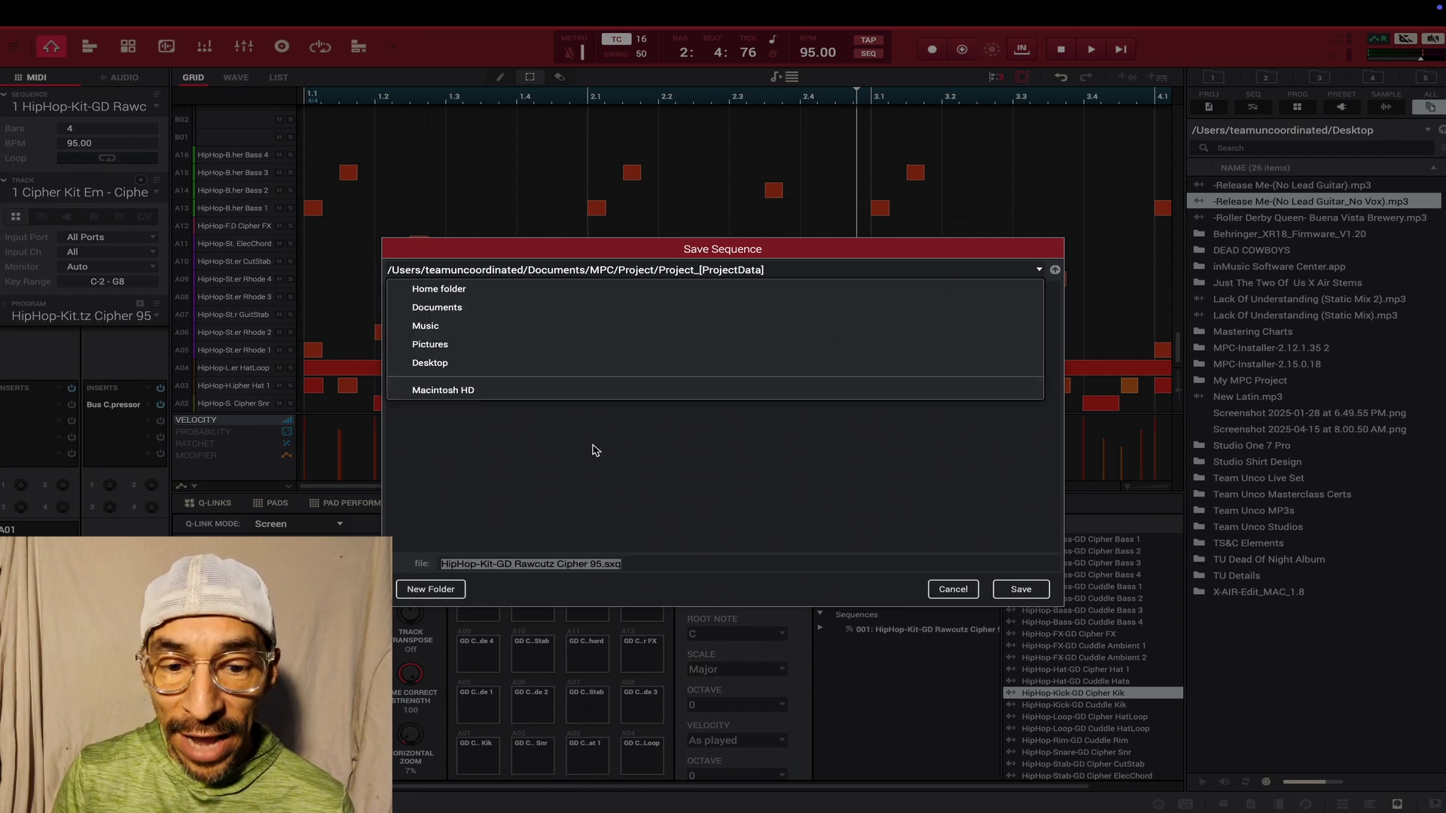
pyautogui.click(504, 366)
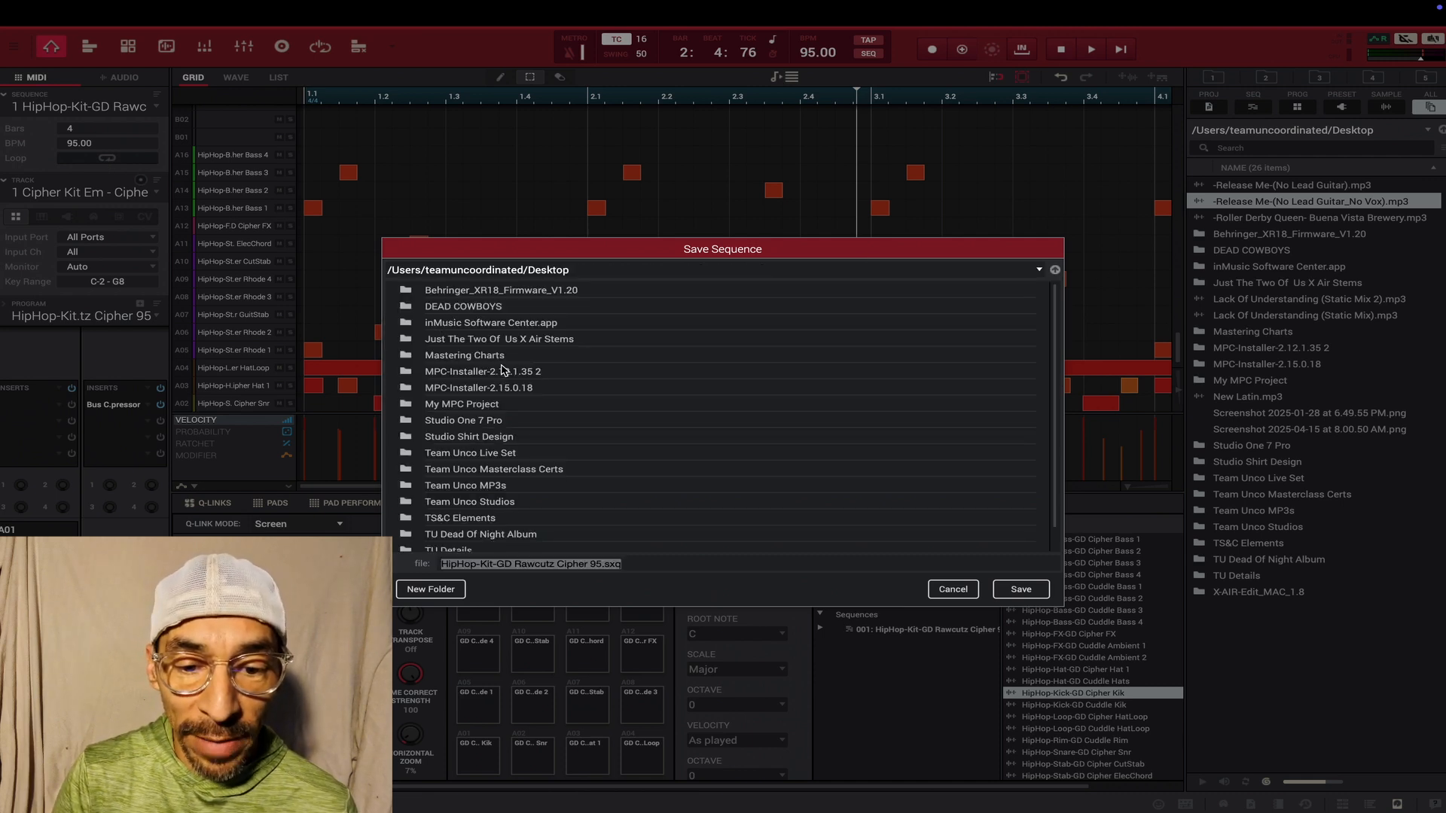
pyautogui.doubleClick(476, 407)
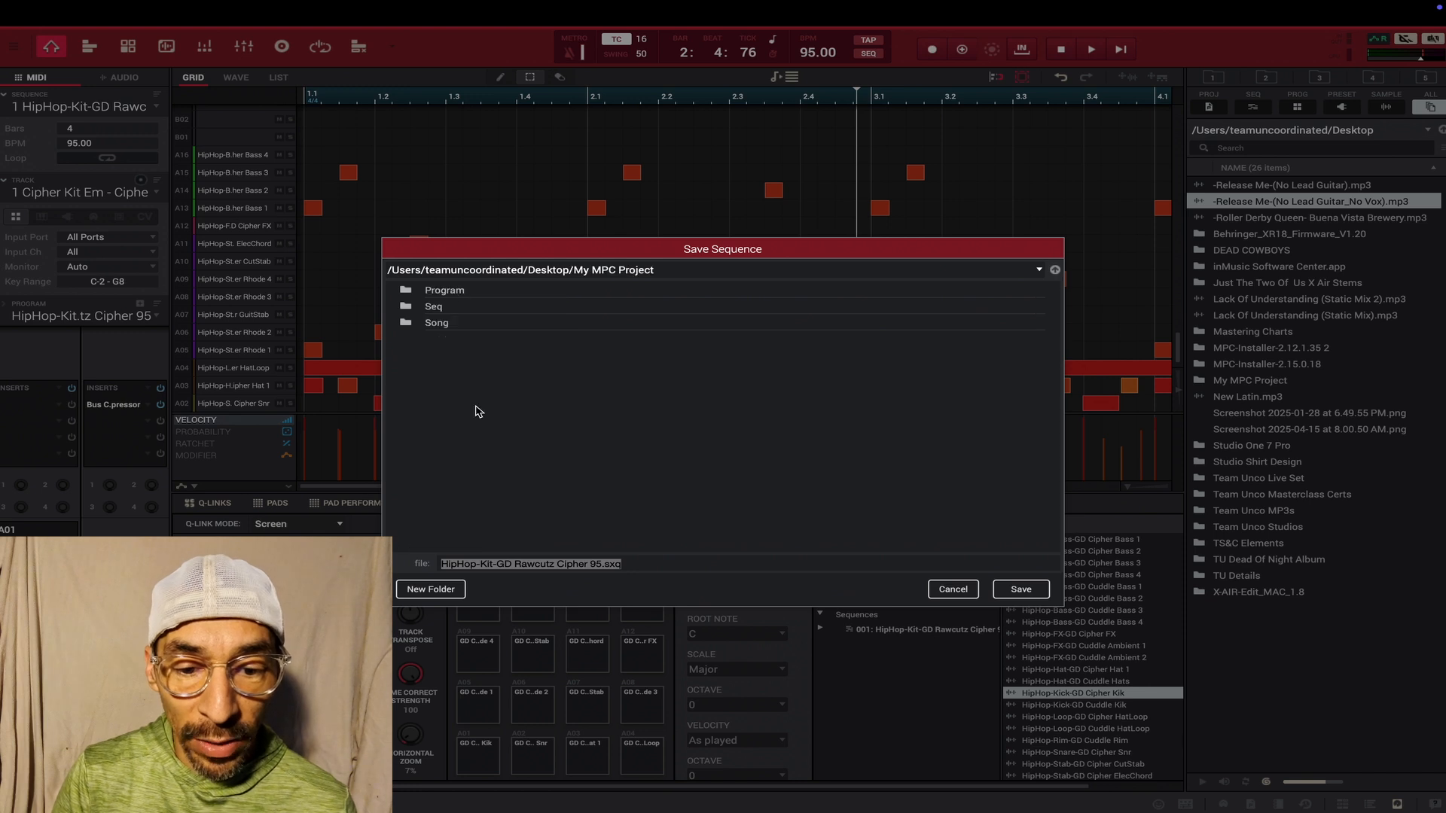
pyautogui.doubleClick(433, 308)
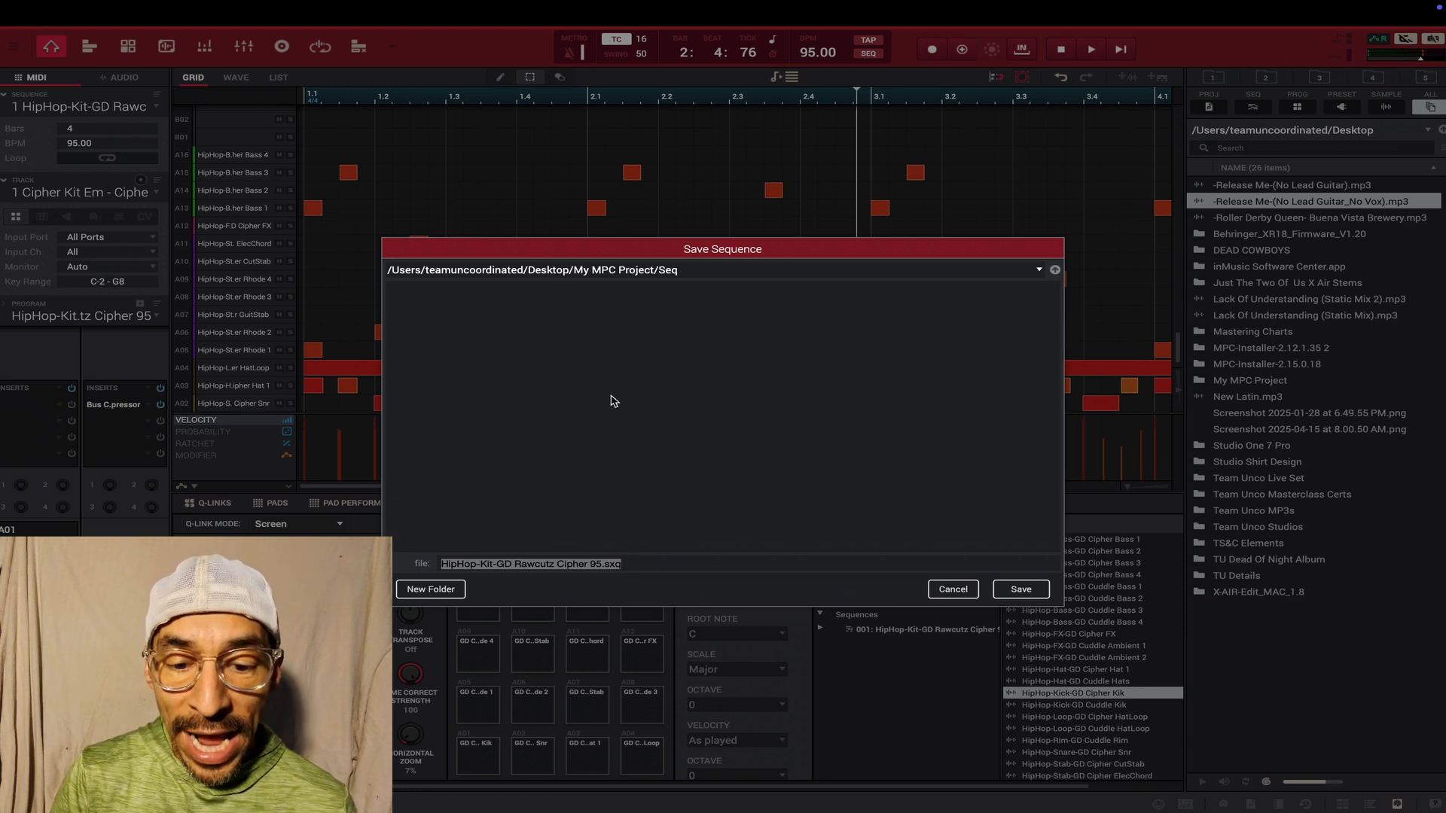
# - Create a folder named Cipher Seq inside Seq and save the current sequence in it
pyautogui.click(432, 590)
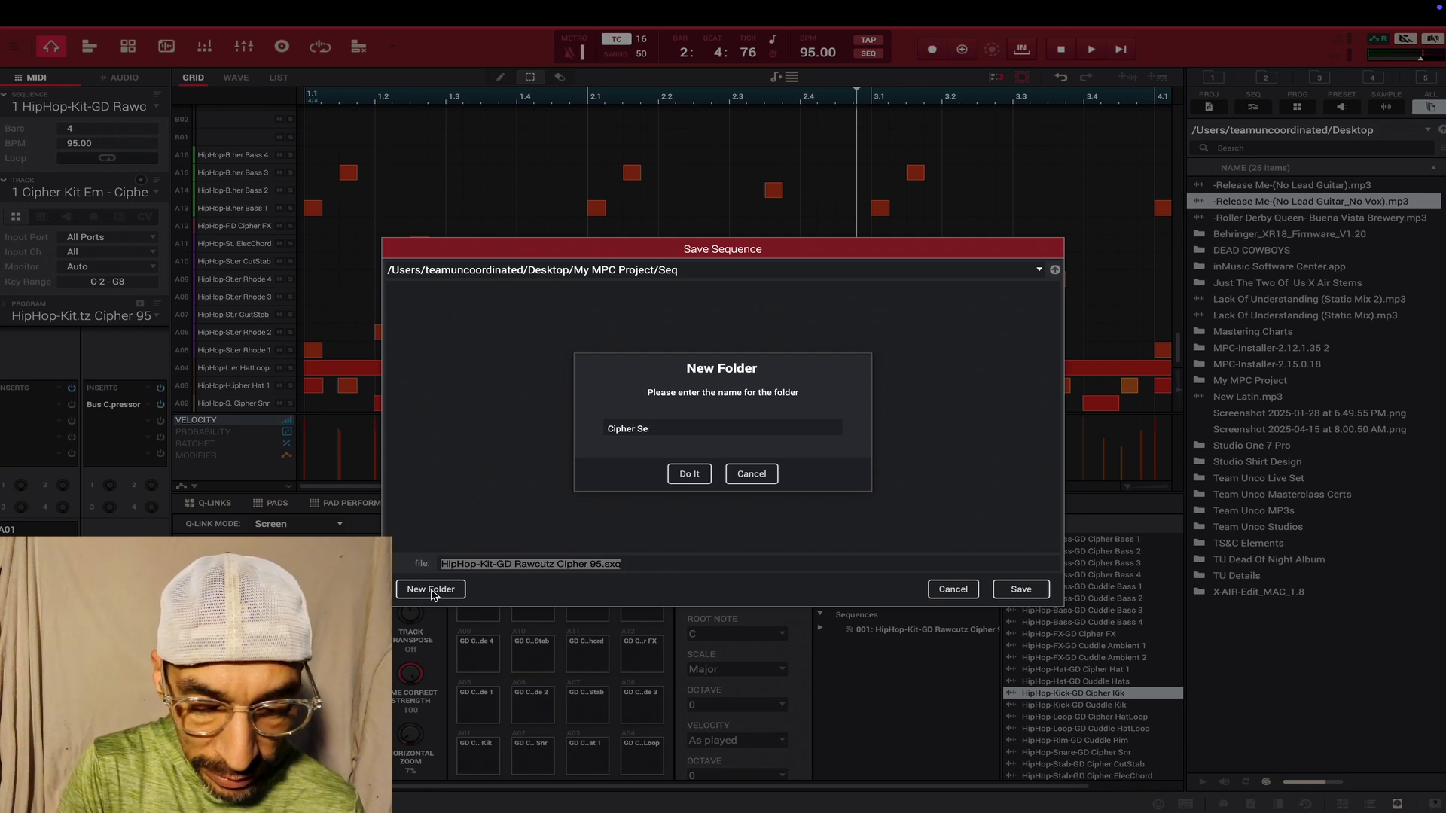
pyautogui.click(691, 474)
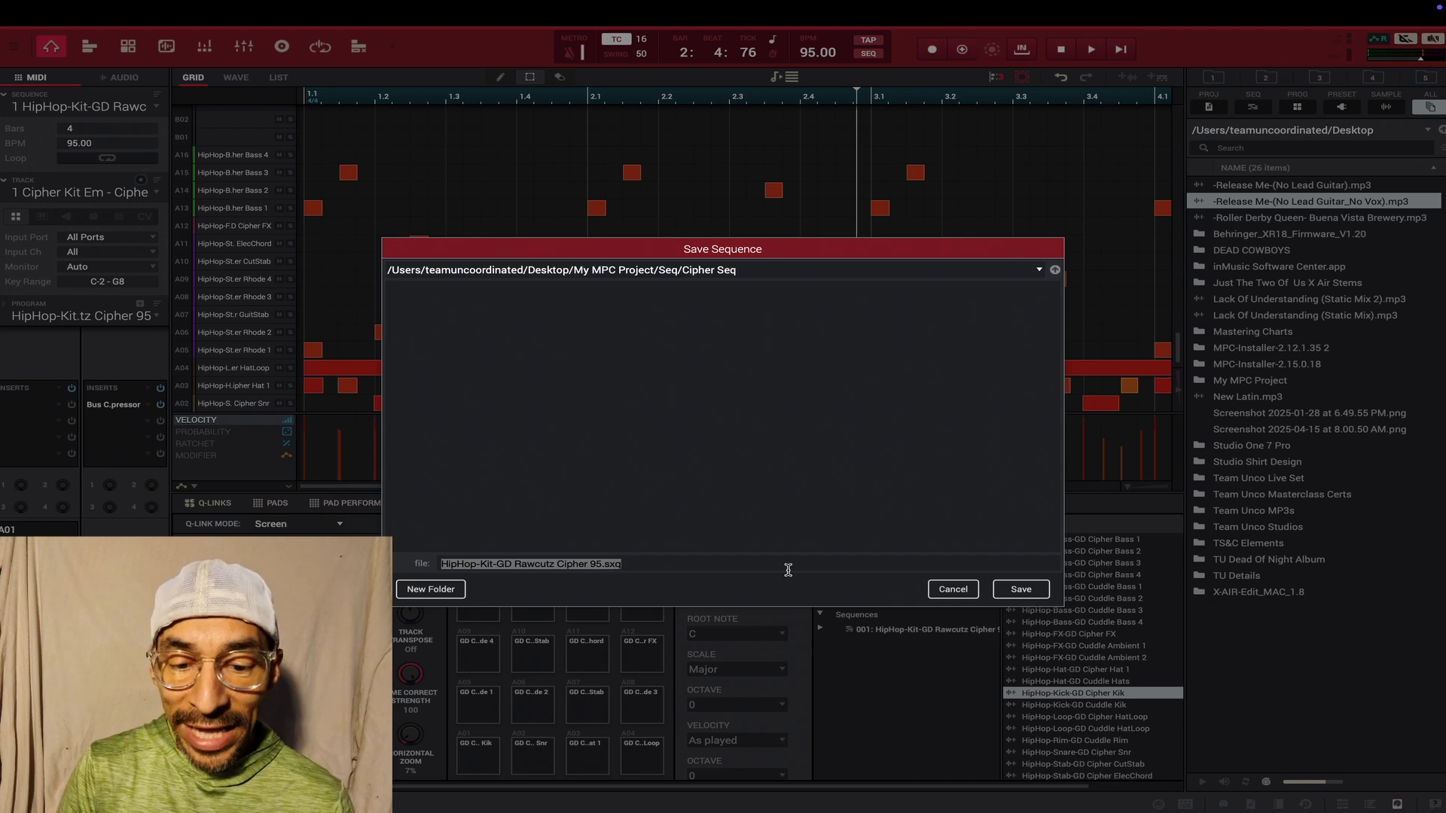
pyautogui.click(1022, 590)
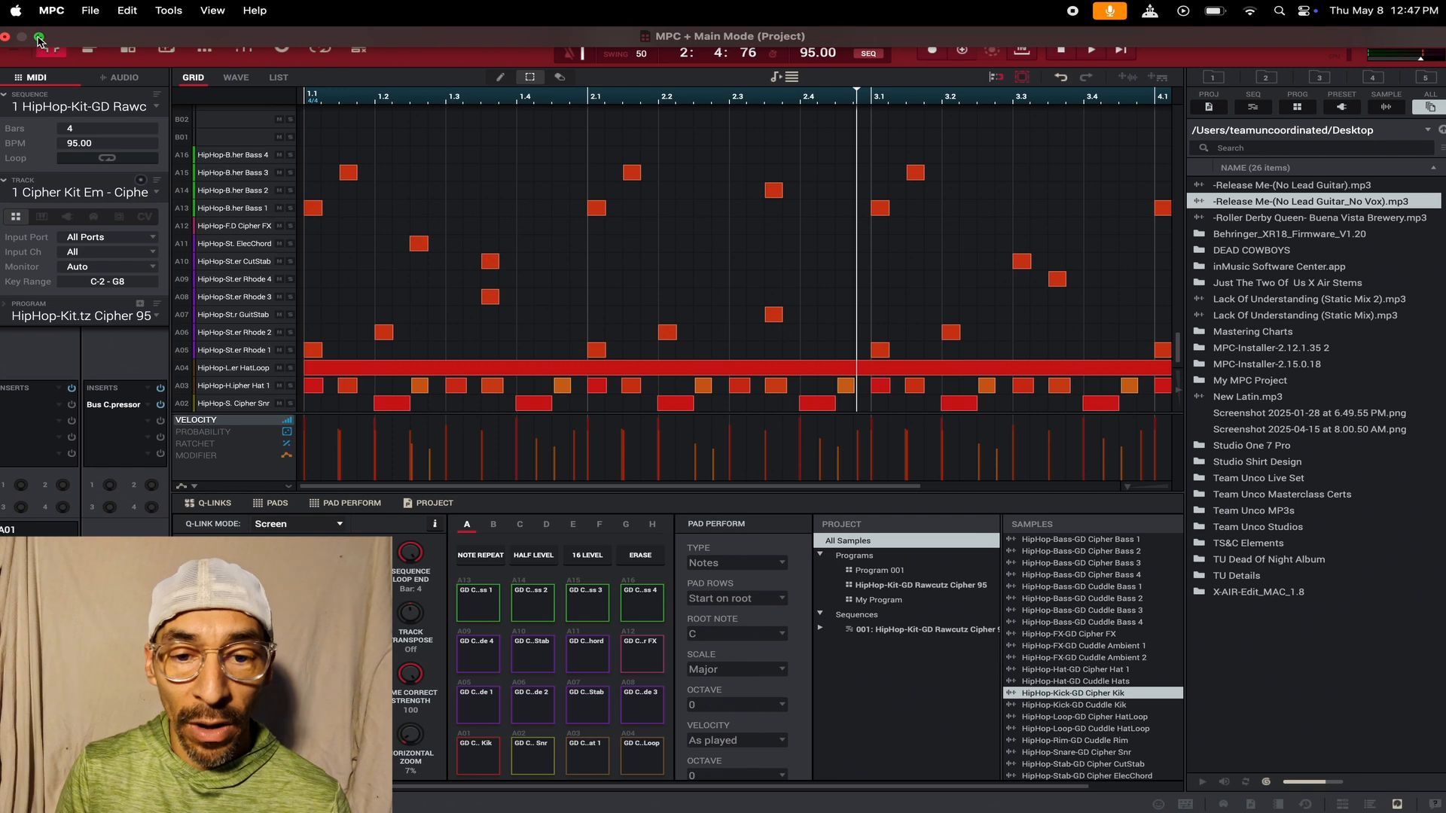
# - Leave full screen, check the saved sequence file in My MPC Project/Seq/Cipher Seq in Finder, and close the Finder window
pyautogui.click(44, 33)
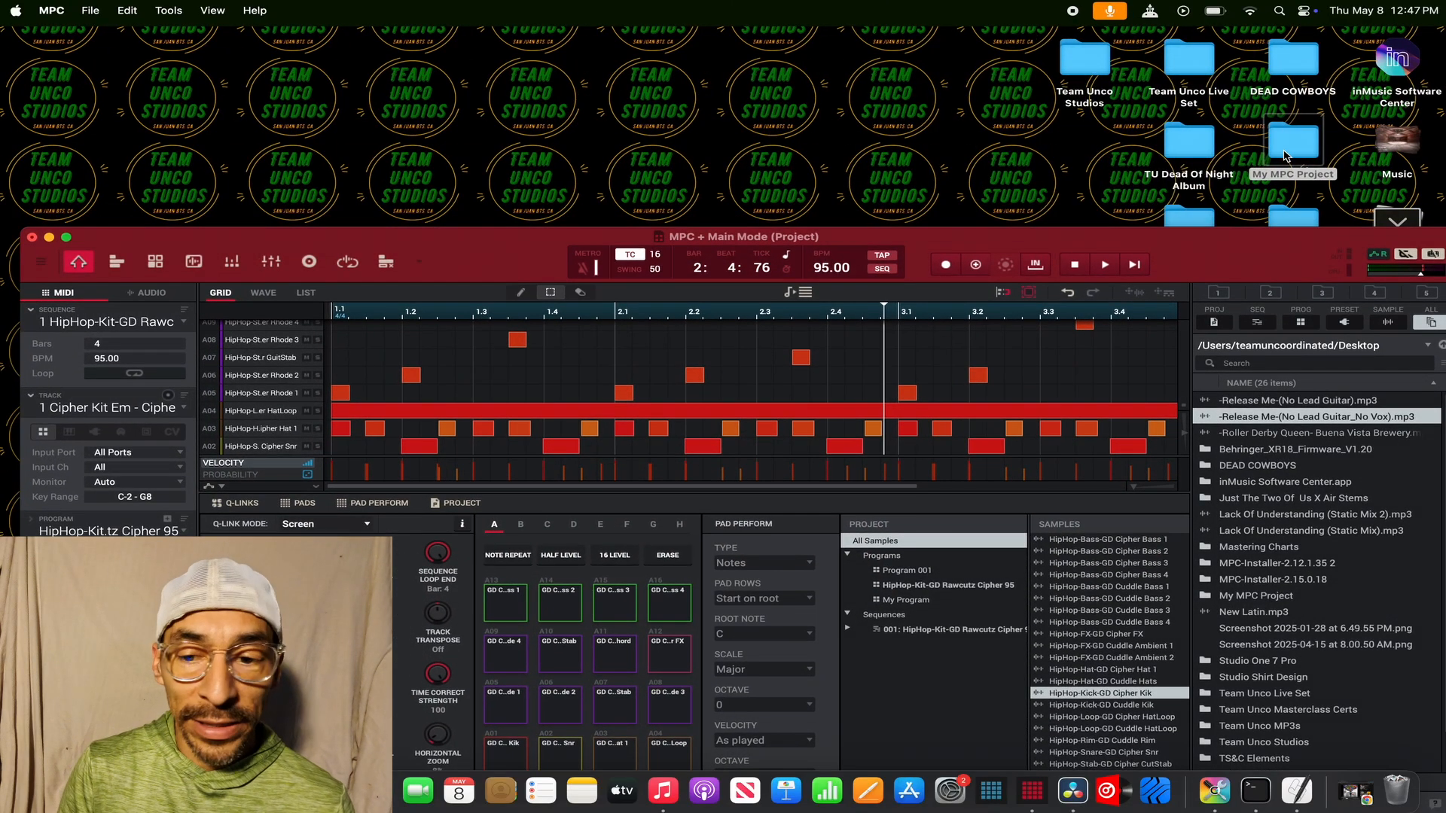
pyautogui.click(1286, 156)
pyautogui.doubleClick(1286, 156)
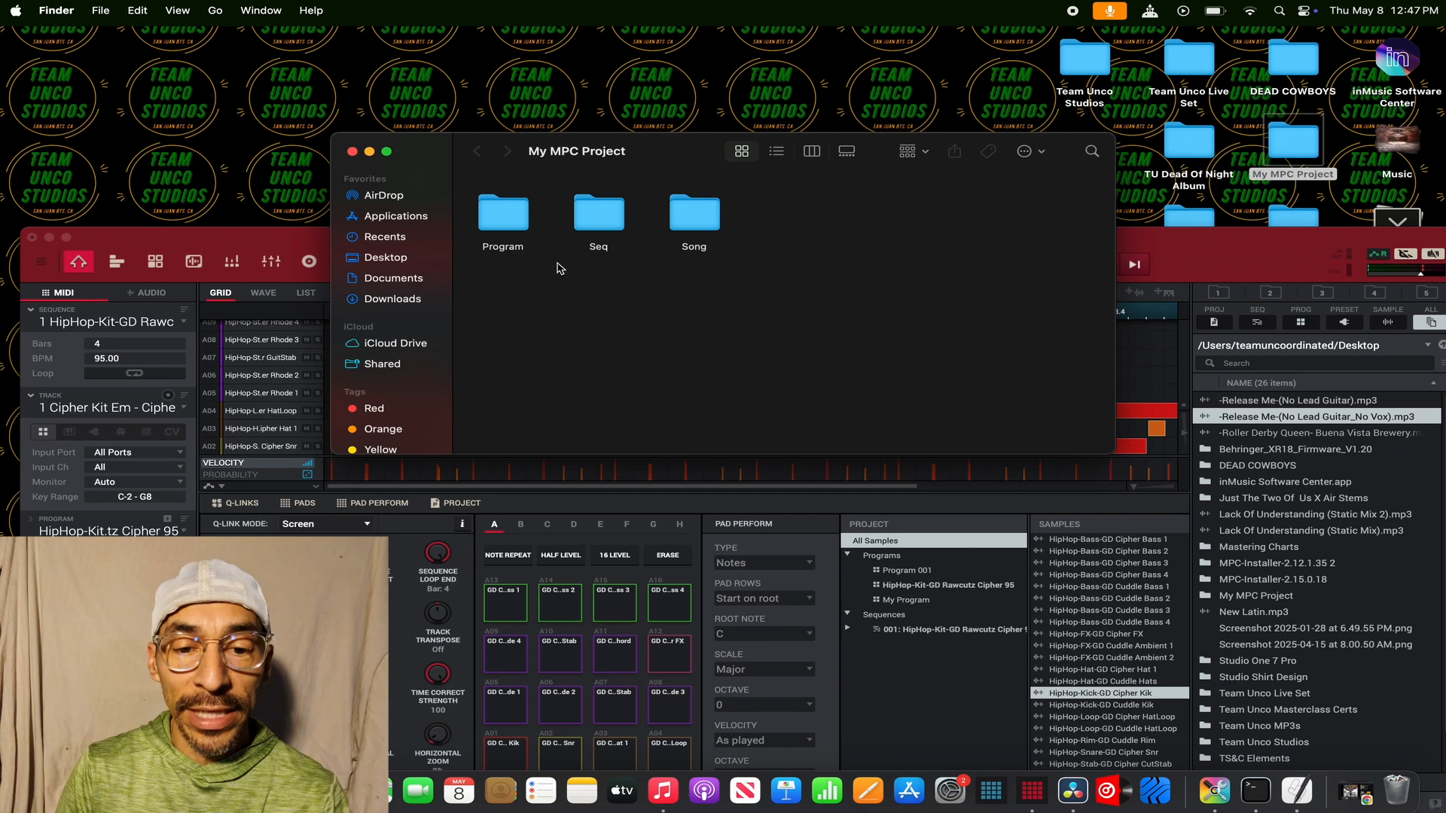
pyautogui.doubleClick(600, 219)
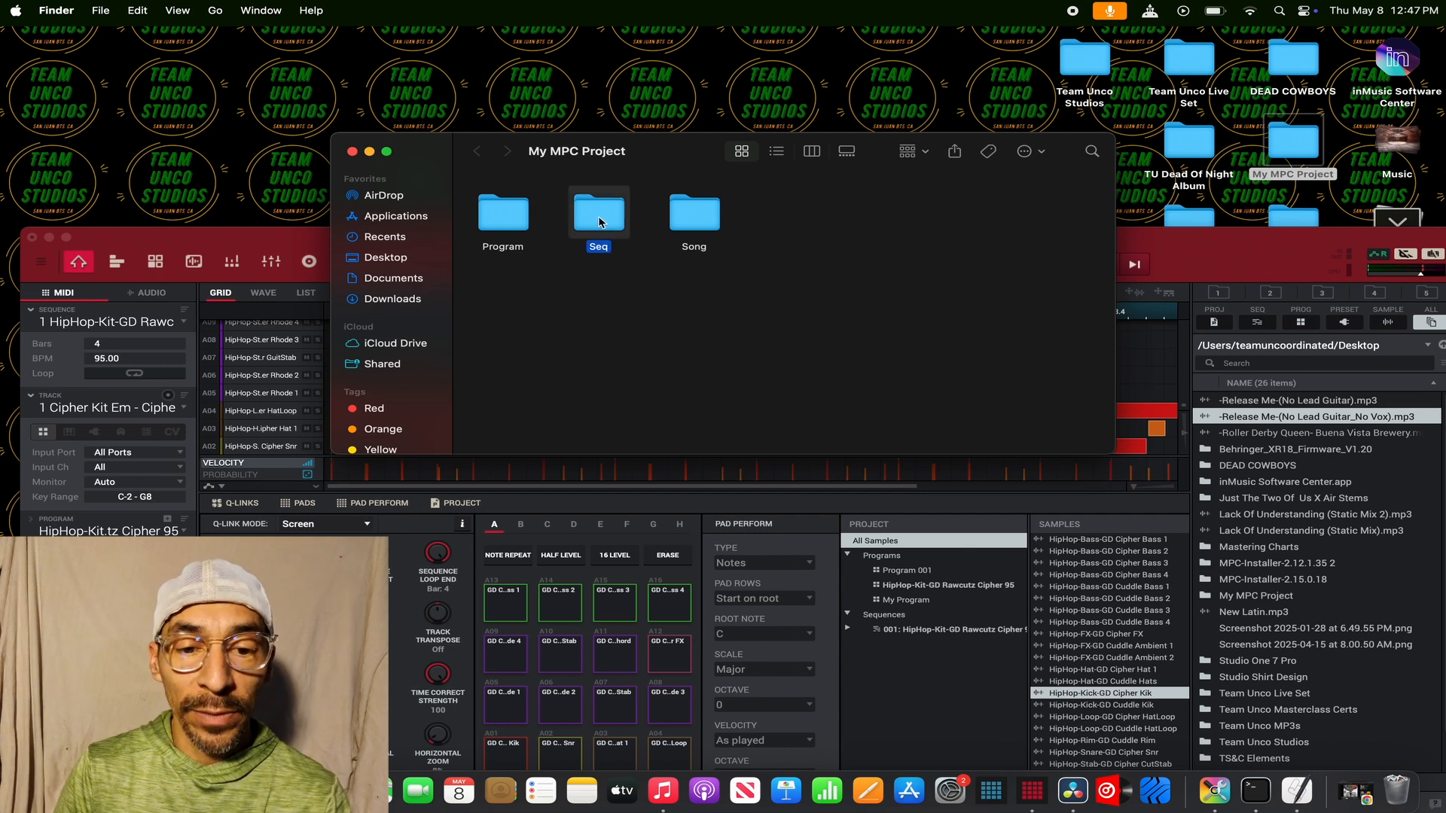
pyautogui.doubleClick(516, 206)
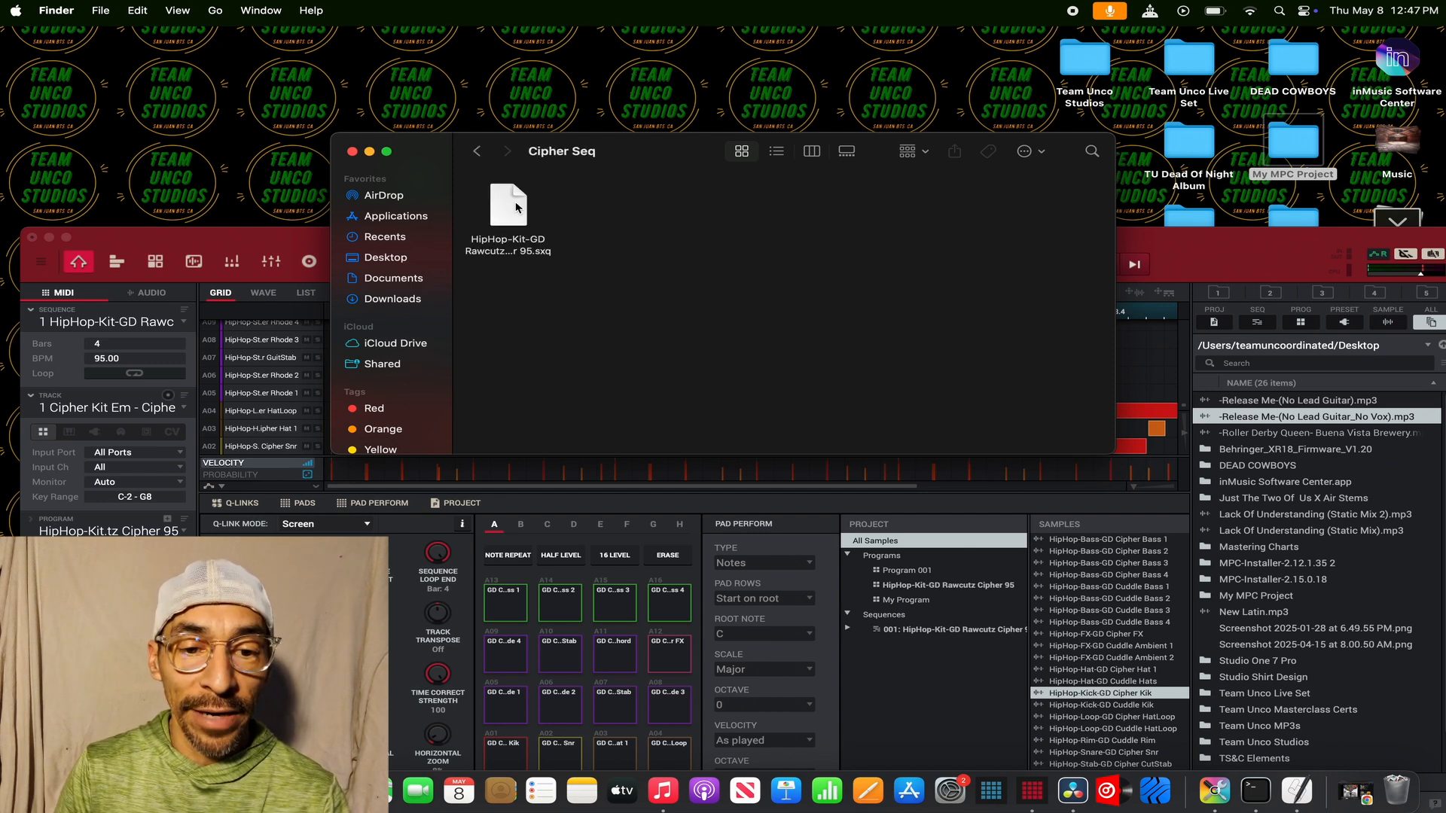
pyautogui.click(477, 153)
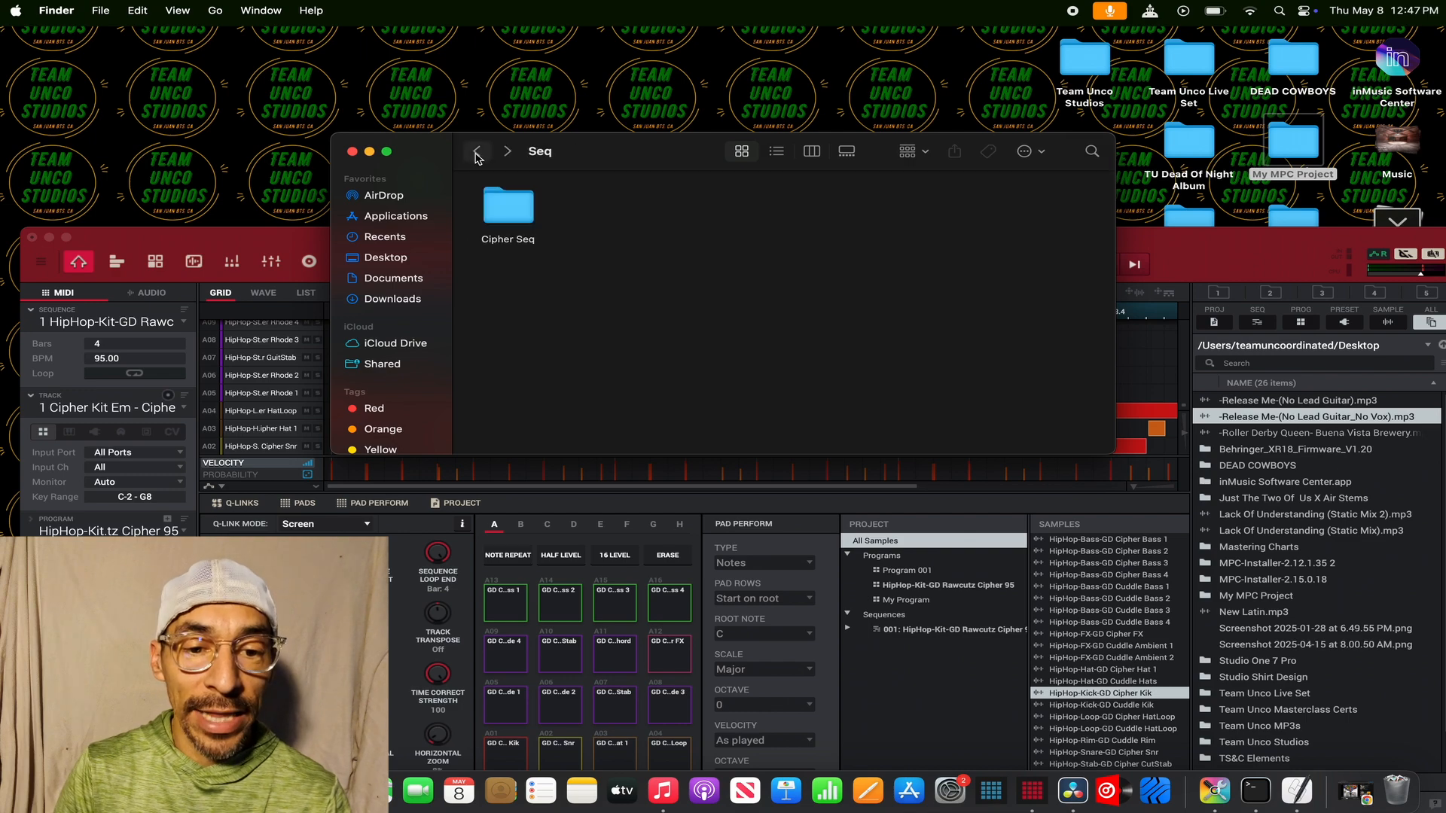
pyautogui.click(352, 152)
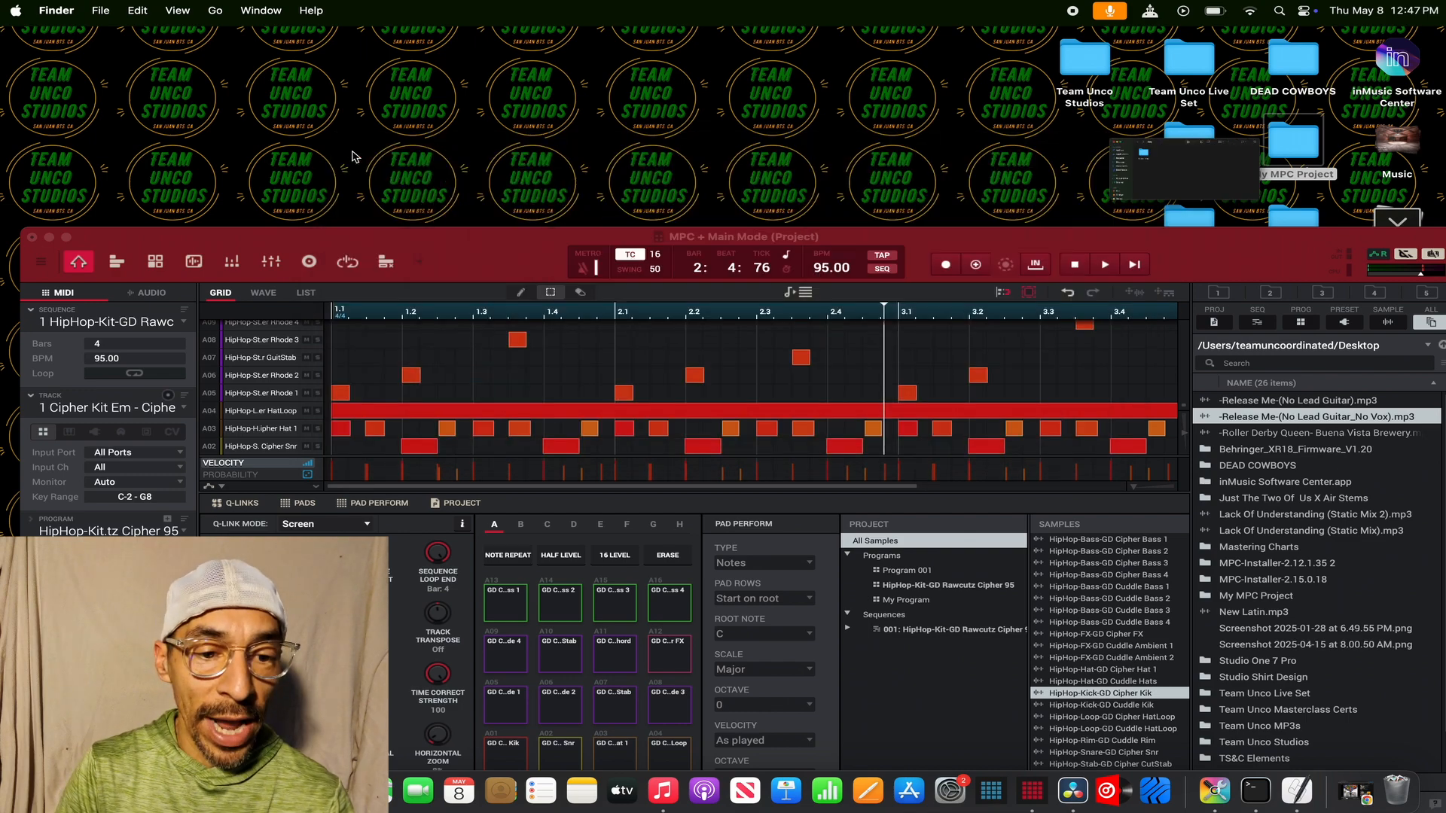
# - Return MPC to full screen and hide the file browser
pyautogui.click(69, 245)
pyautogui.click(67, 238)
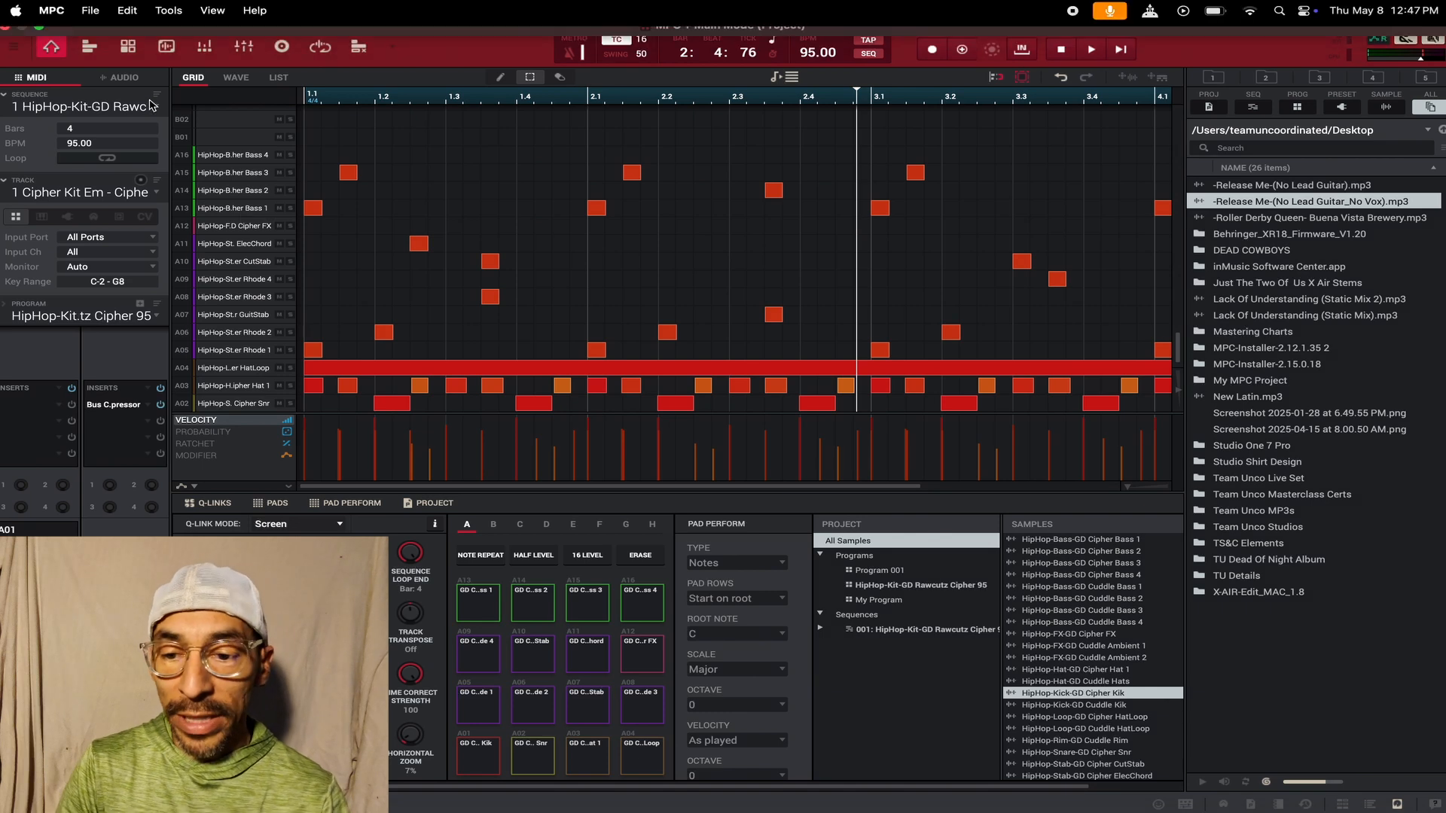
pyautogui.click(1398, 804)
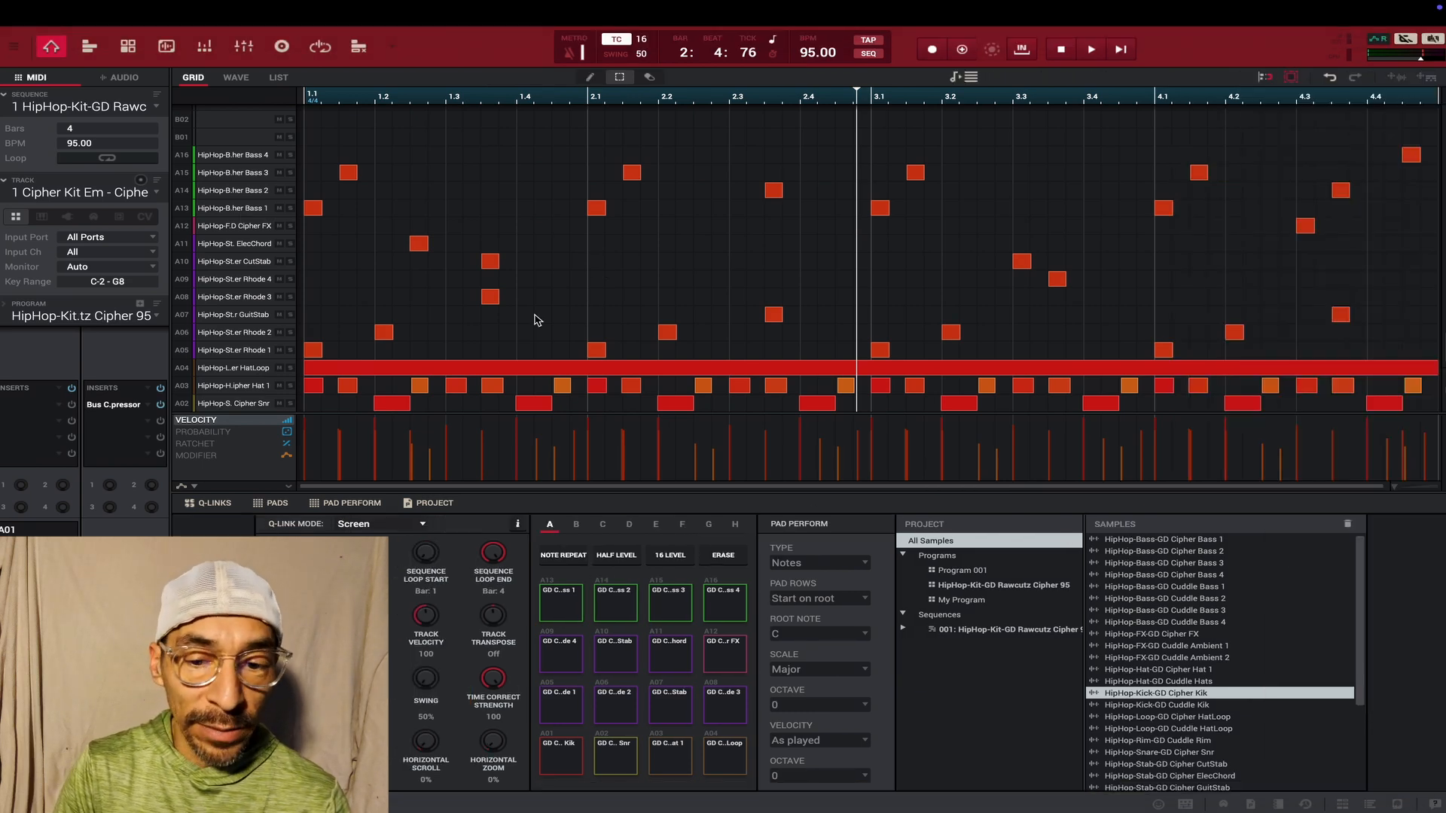
# - Play the sequence briefly, stop it, and double the sequence's length to 8 bars
pyautogui.press('space')
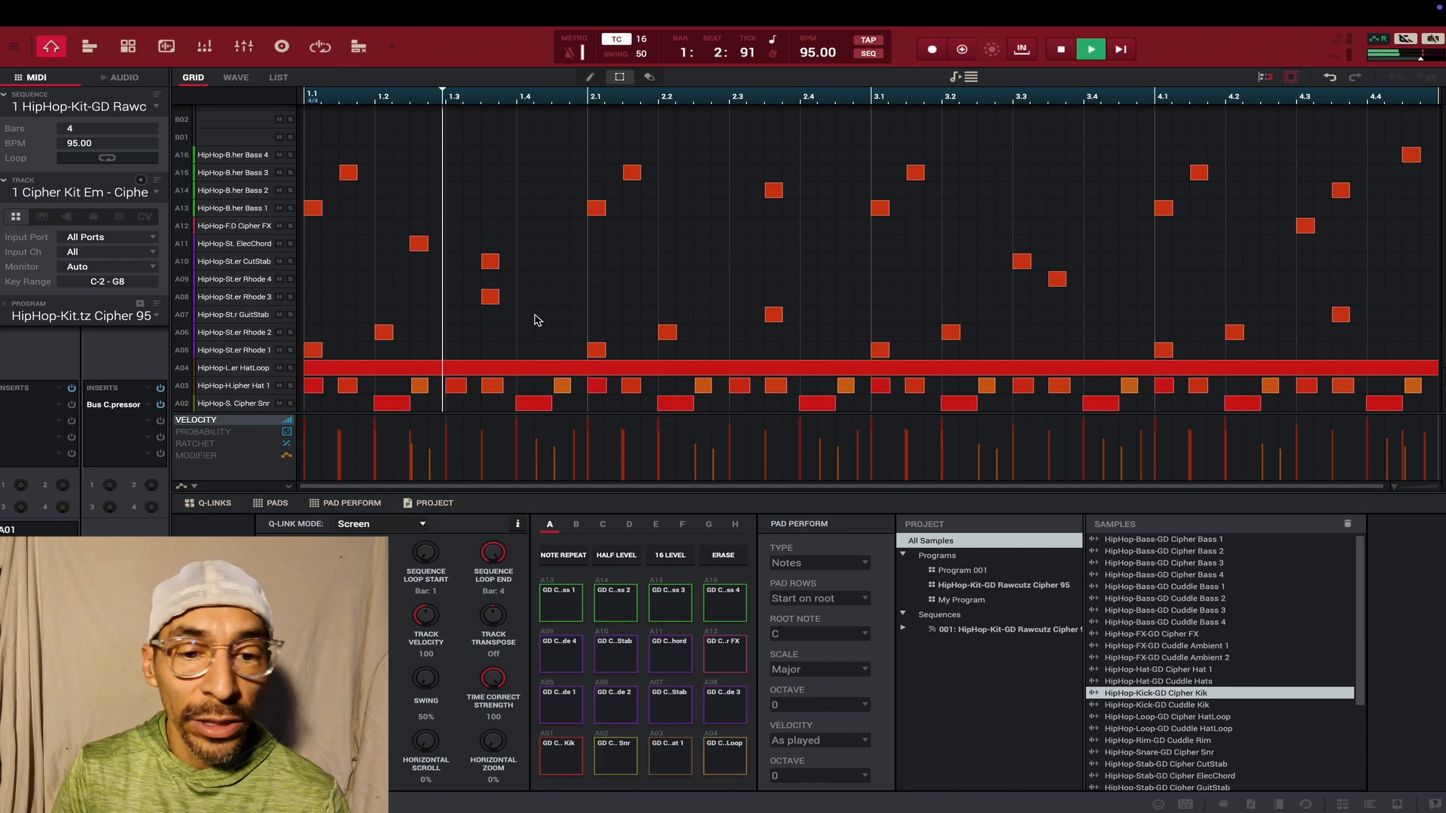
pyautogui.press('space')
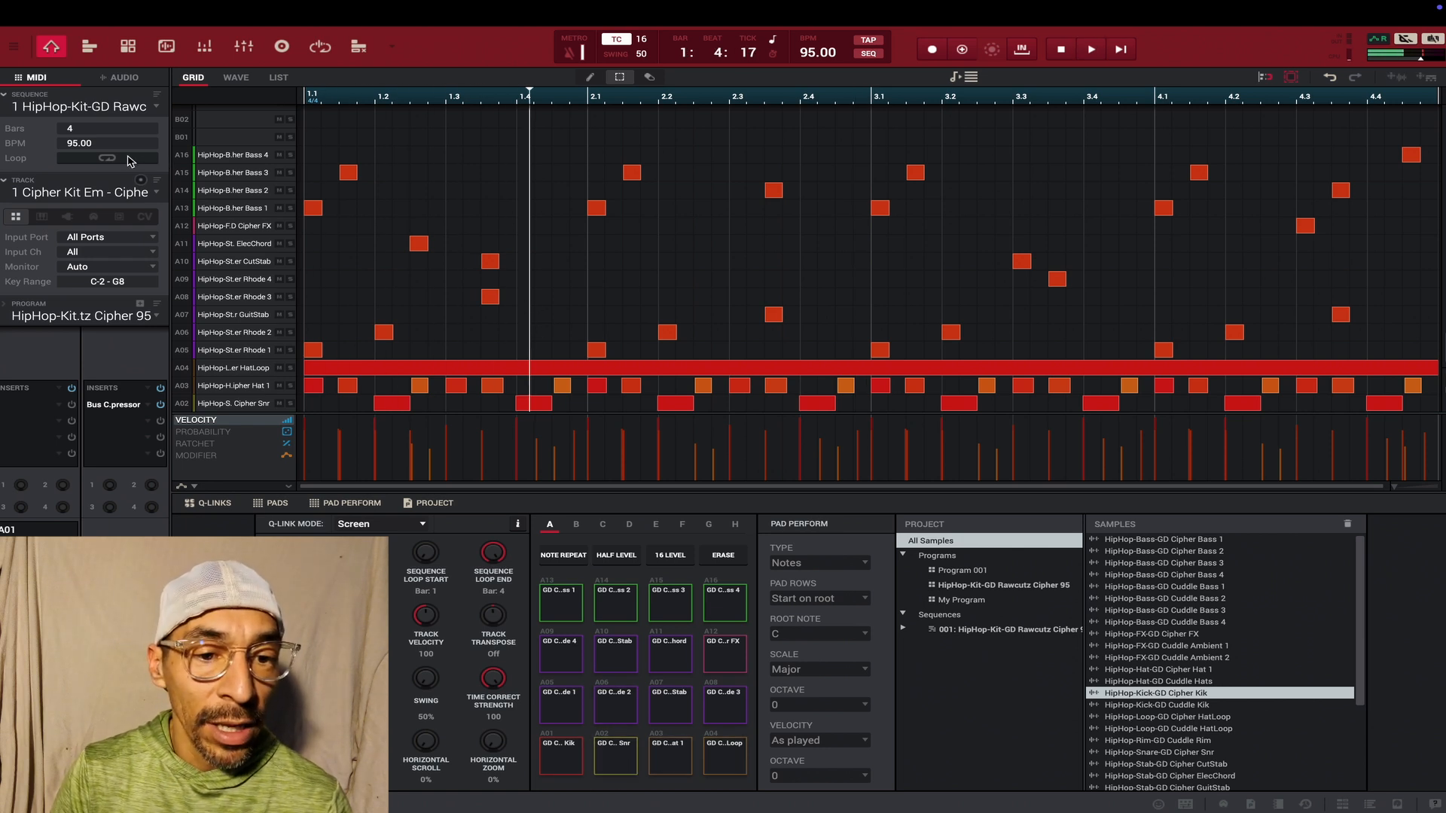
pyautogui.click(14, 46)
pyautogui.moveTo(36, 70)
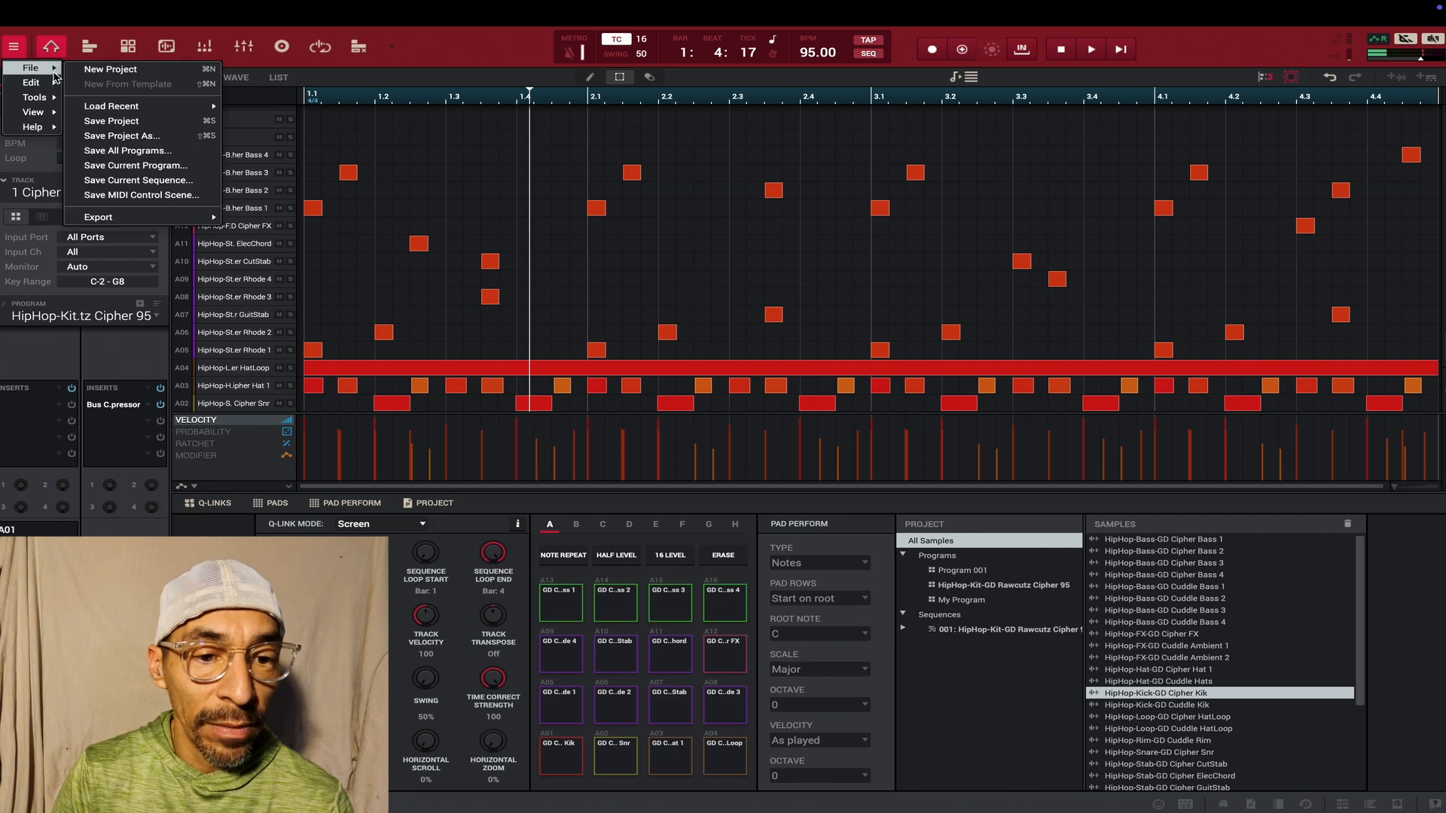
pyautogui.moveTo(106, 108)
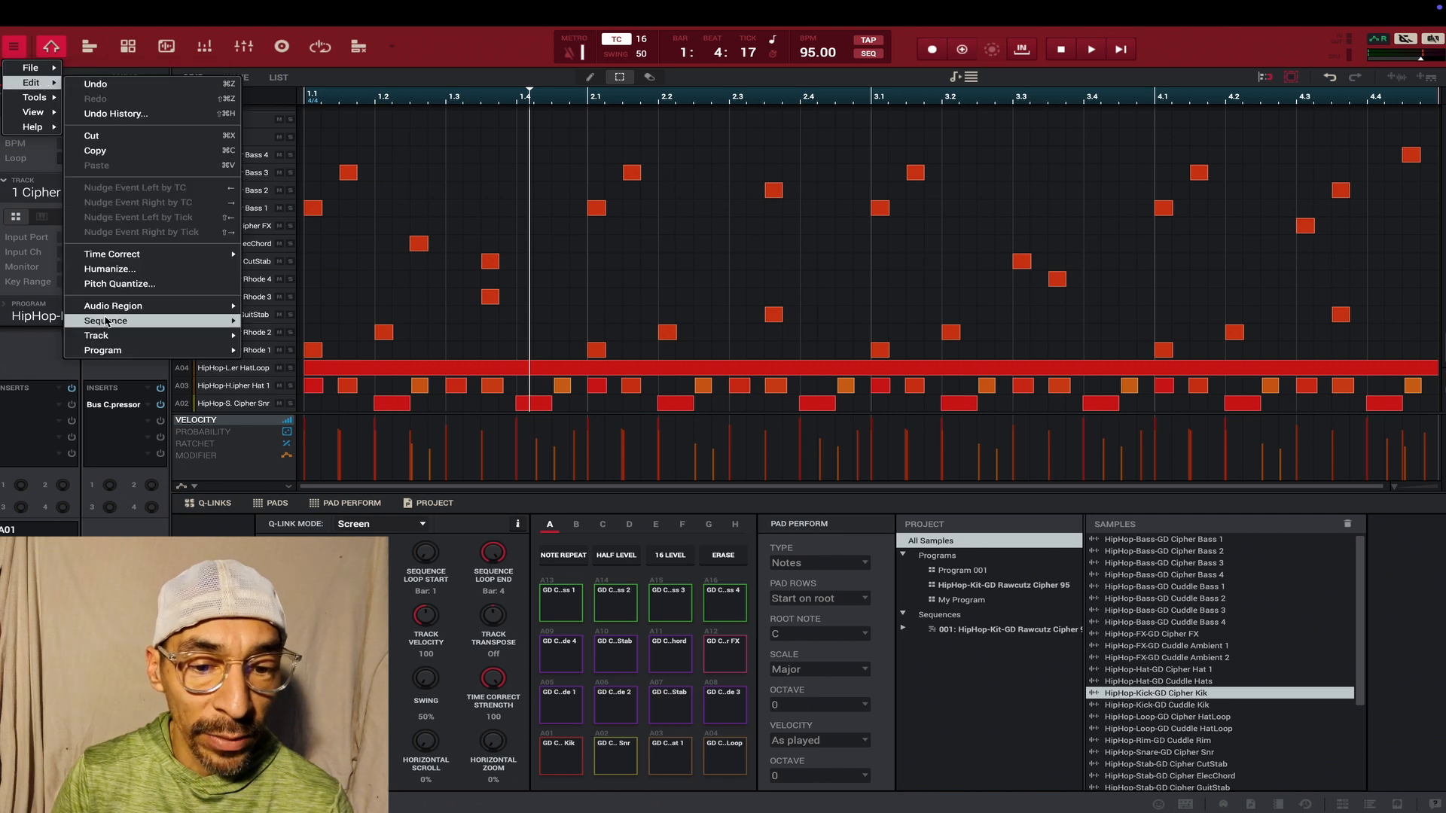
pyautogui.moveTo(109, 321)
pyautogui.click(288, 360)
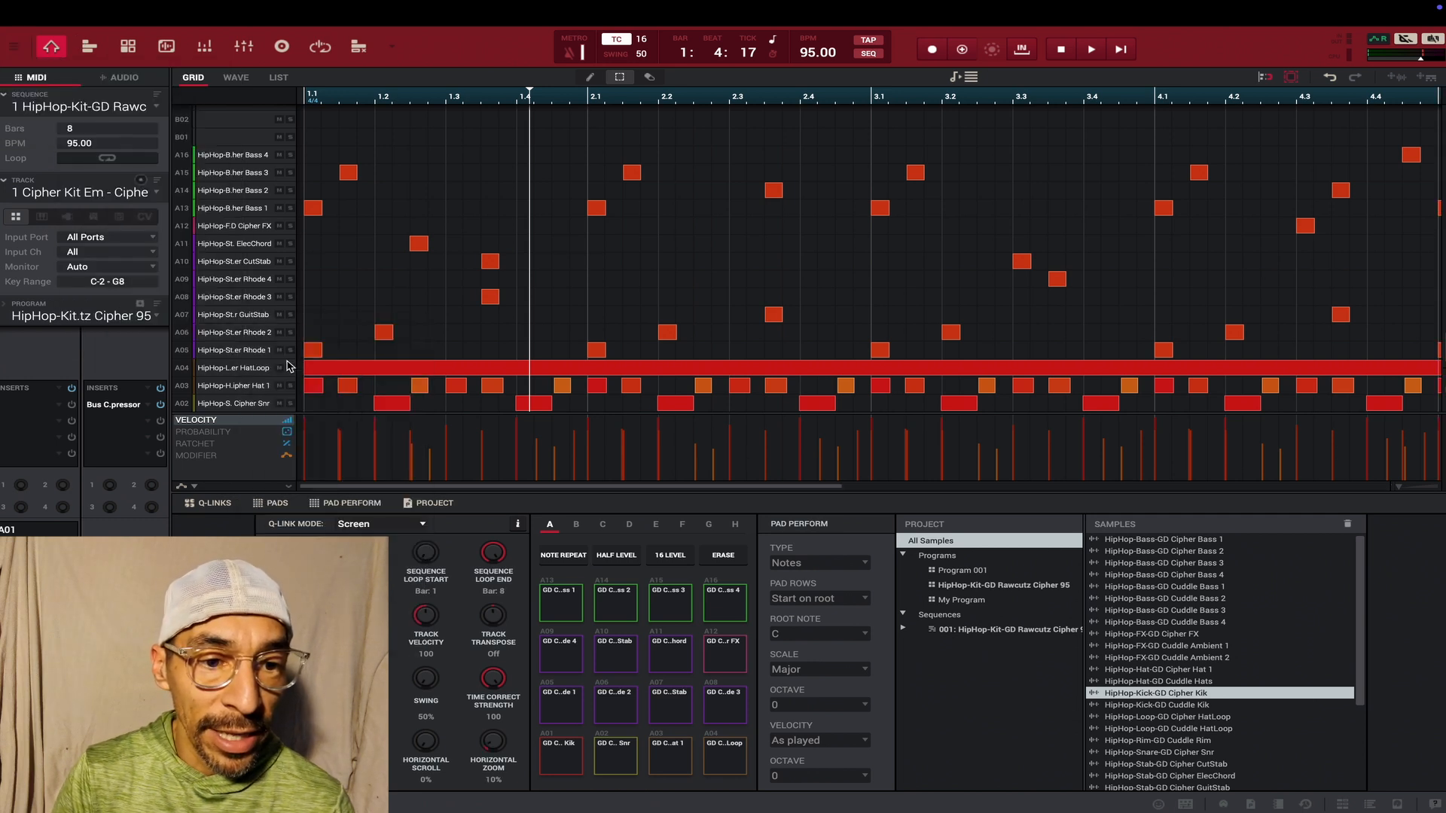
# - Double the sequence's length again to reach 16 bars
pyautogui.click(22, 49)
pyautogui.moveTo(31, 85)
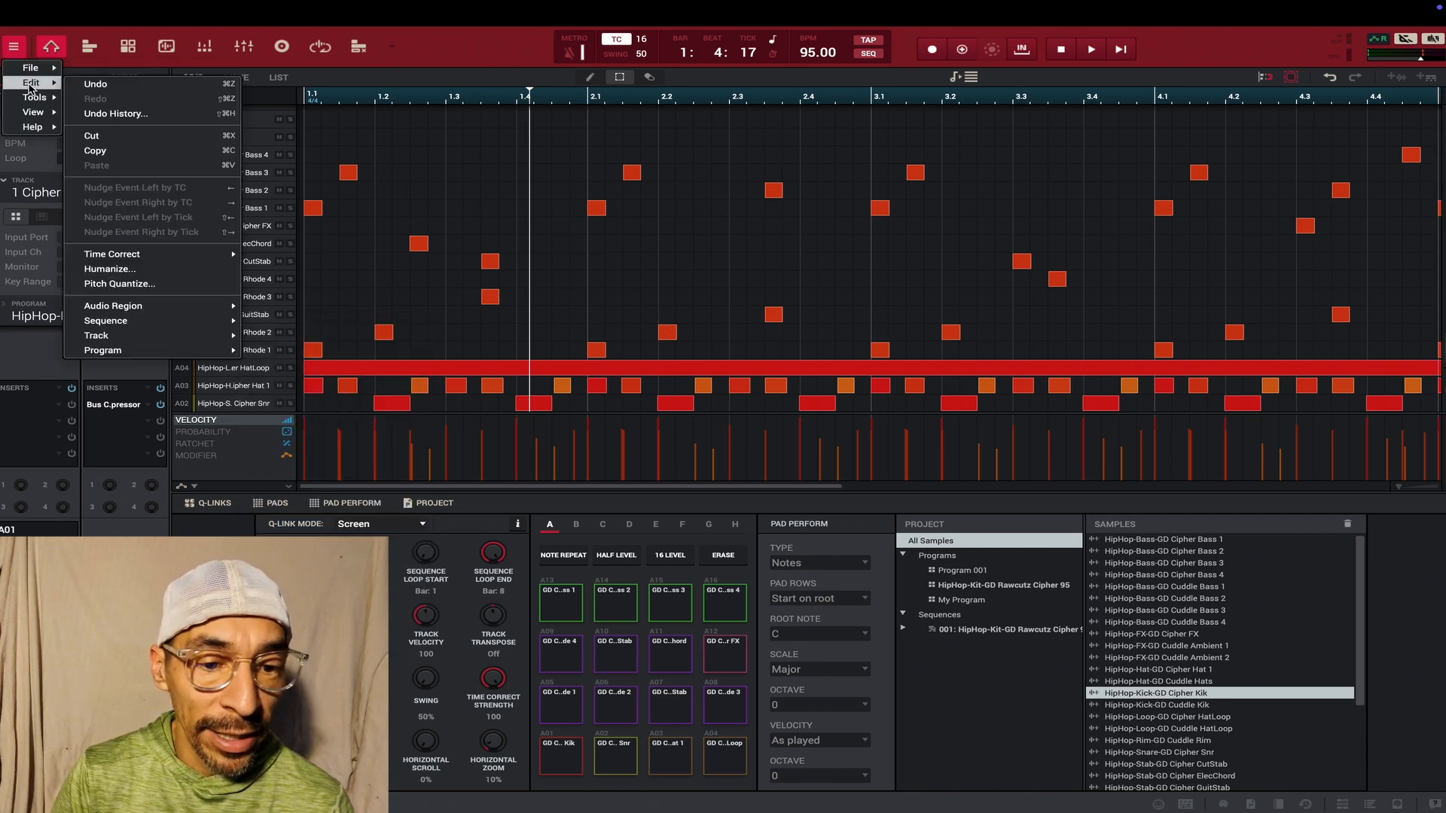
pyautogui.moveTo(109, 322)
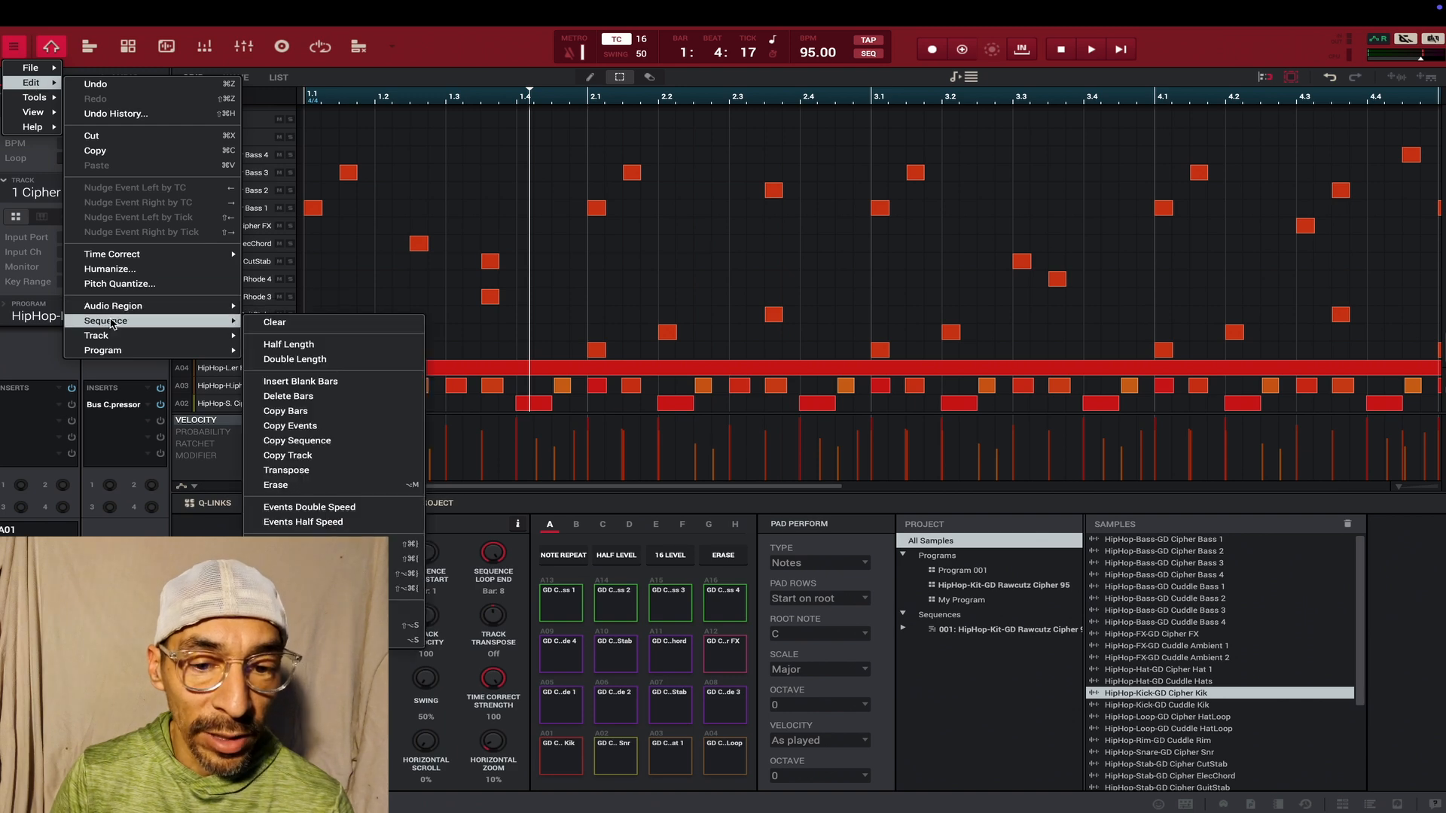
pyautogui.click(289, 360)
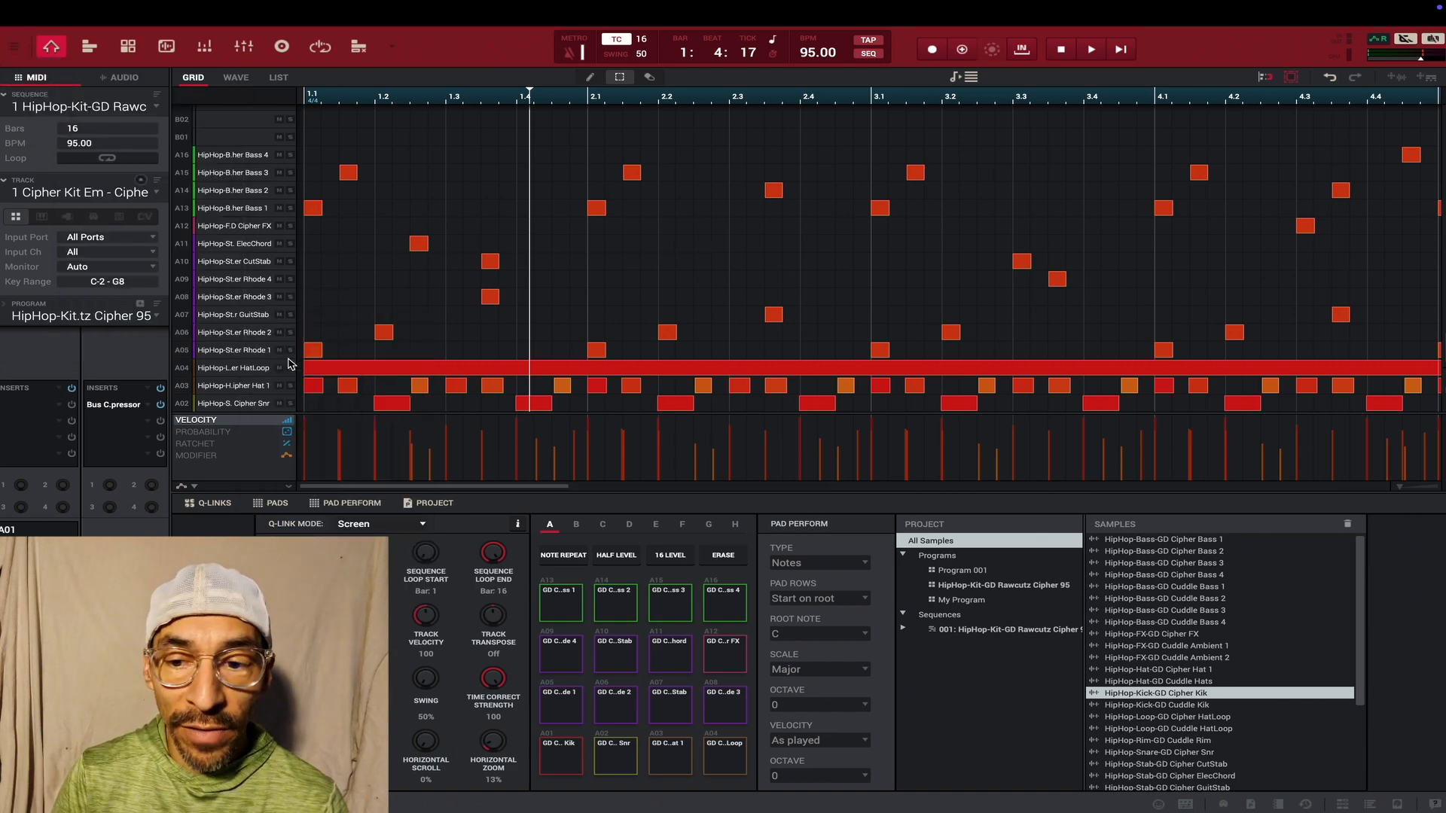
# - Delete a block of upper-row notes in bars 3 and 4 and a block of lower-row notes across bars 6 to 8, including the HatLoop note
pyautogui.moveTo(862, 100); pyautogui.dragTo(846, 3)
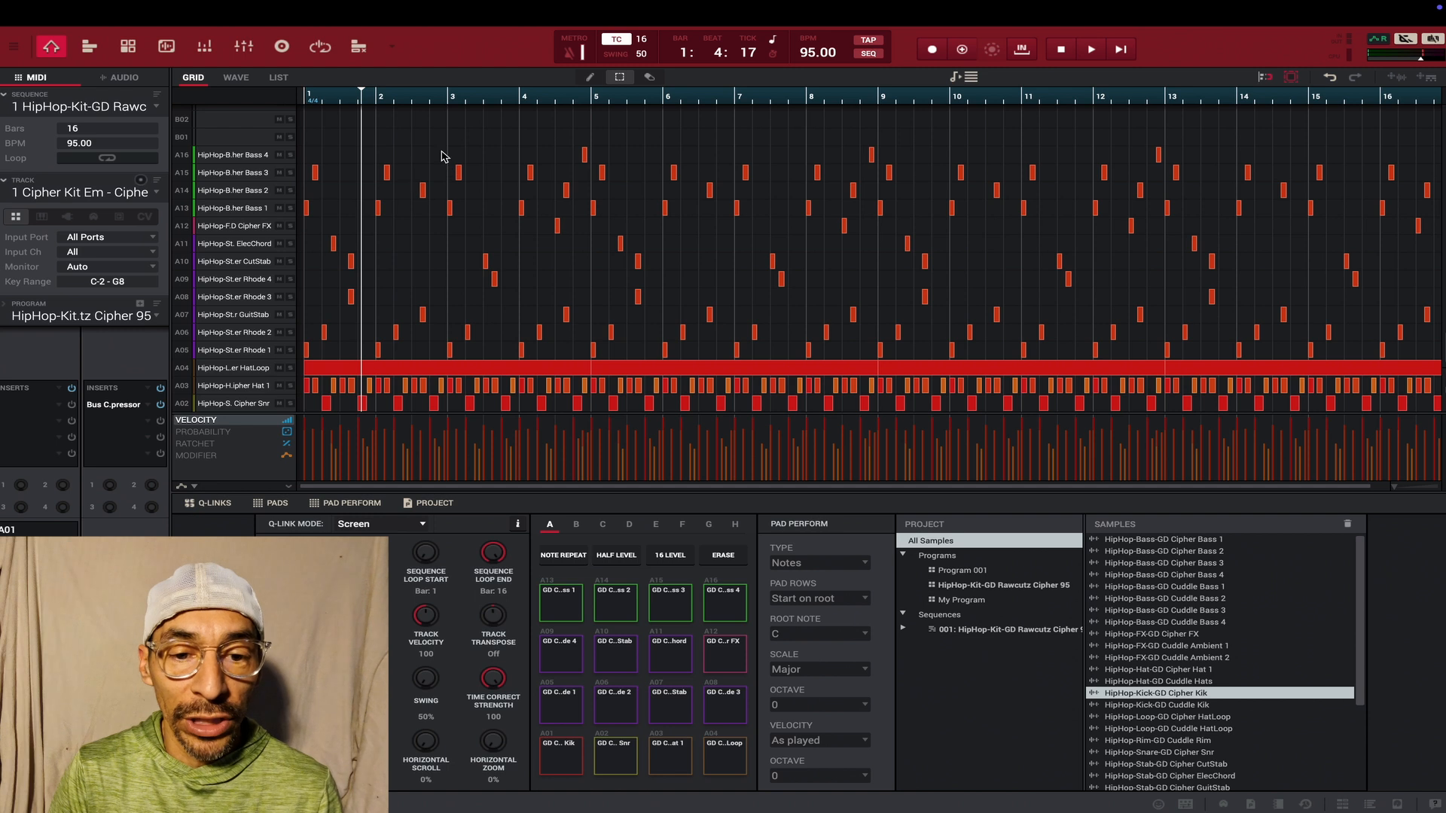
pyautogui.moveTo(438, 148); pyautogui.dragTo(592, 260)
pyautogui.press('Delete')
pyautogui.moveTo(699, 315); pyautogui.dragTo(821, 410)
pyautogui.press('Delete')
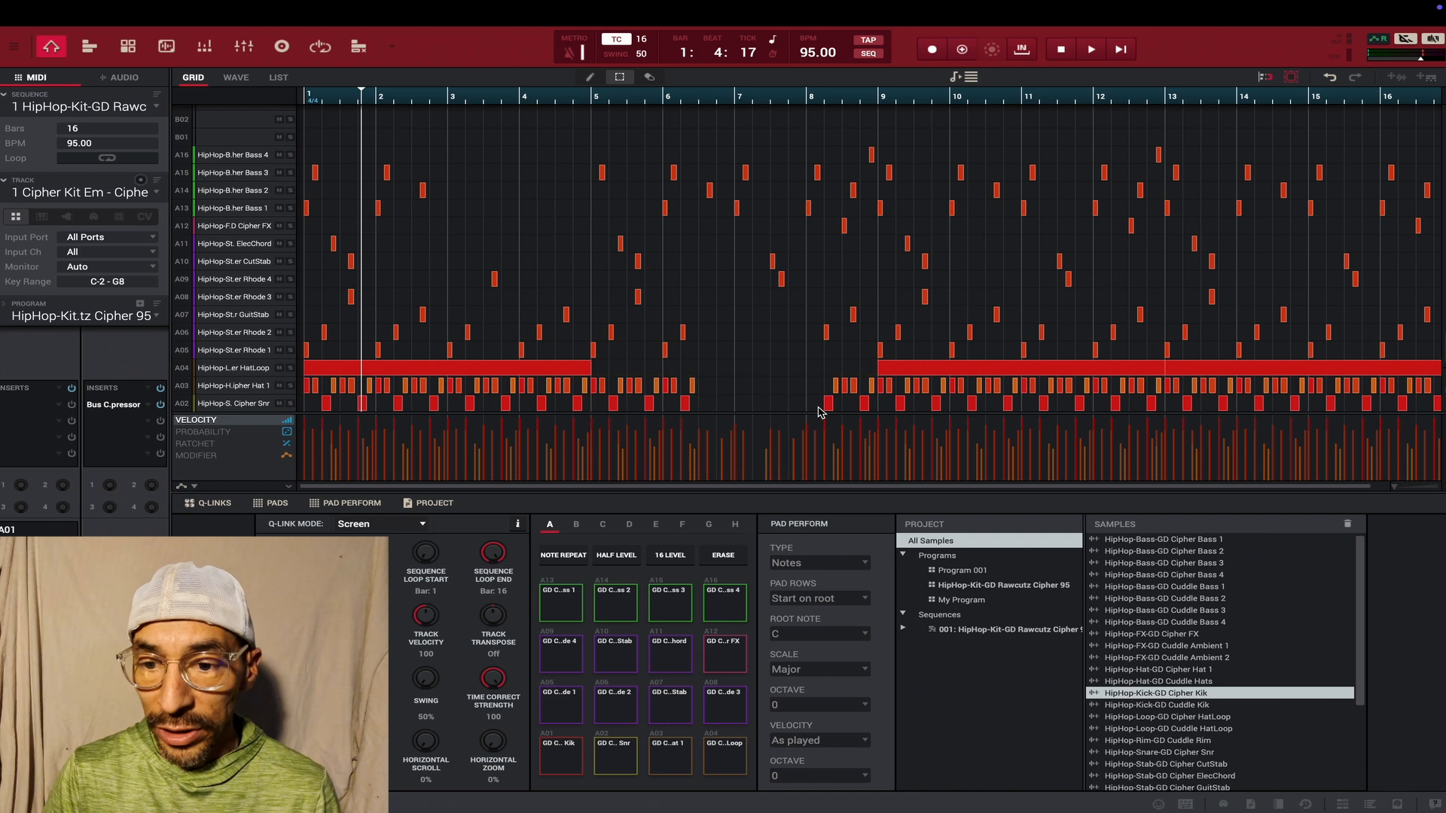
# - Delete the bass and stab notes around bars 12 to 14 and the Rhode and GuitStab notes across bars 13 to 15
pyautogui.moveTo(1162, 160); pyautogui.dragTo(1227, 362)
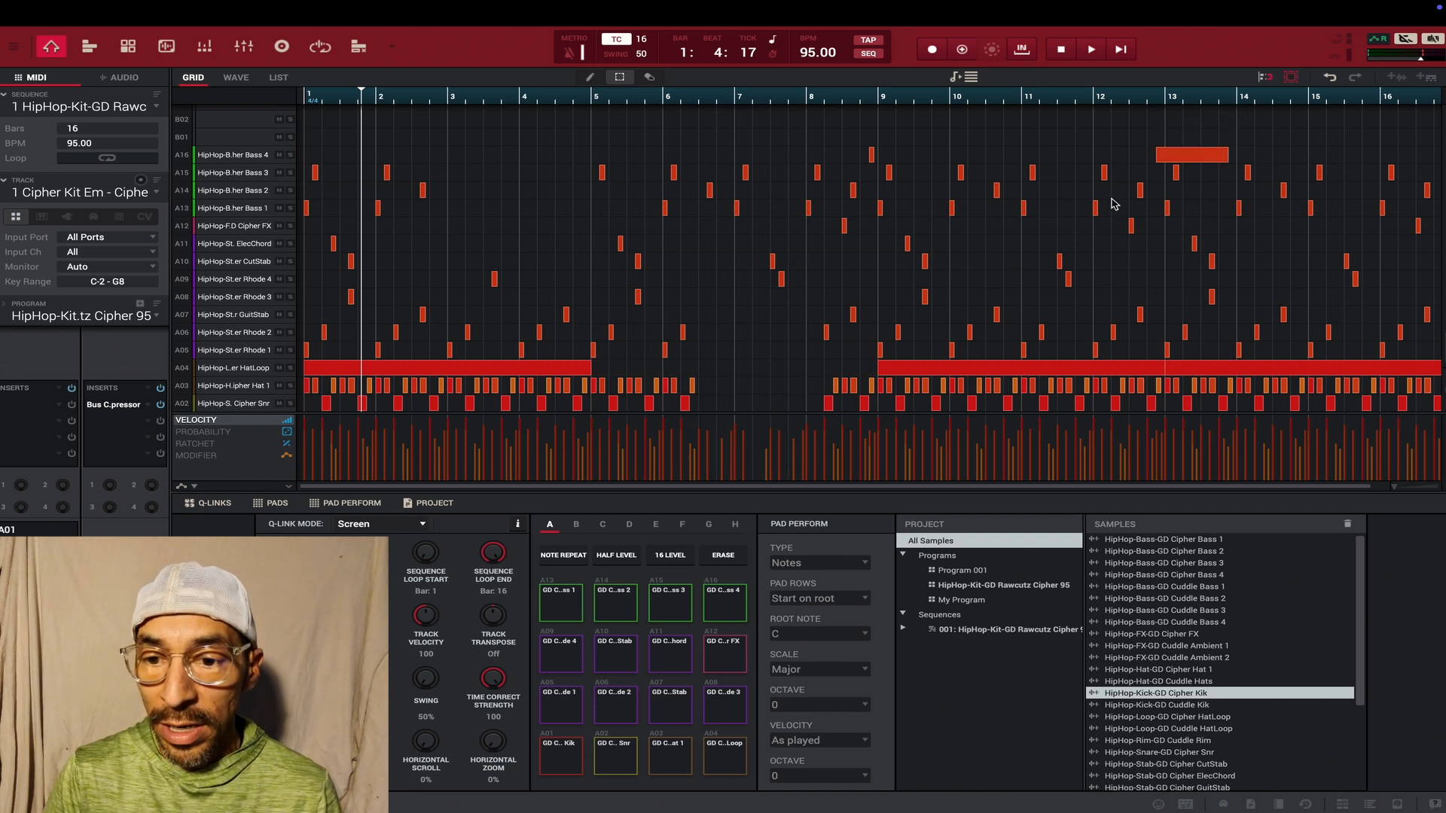
pyautogui.moveTo(1134, 142); pyautogui.dragTo(1268, 271)
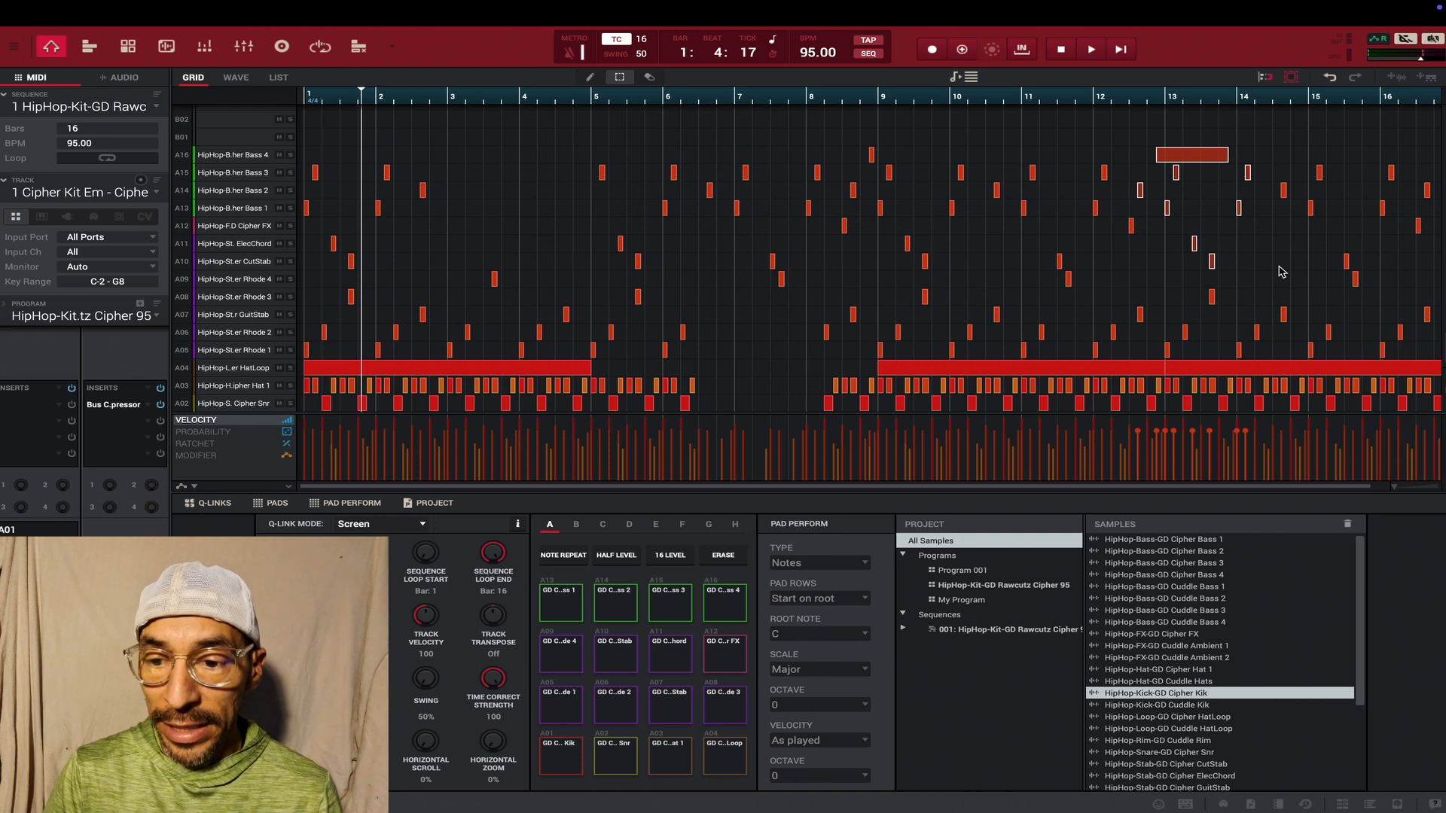
pyautogui.press('Delete')
pyautogui.moveTo(1186, 310); pyautogui.dragTo(1339, 356)
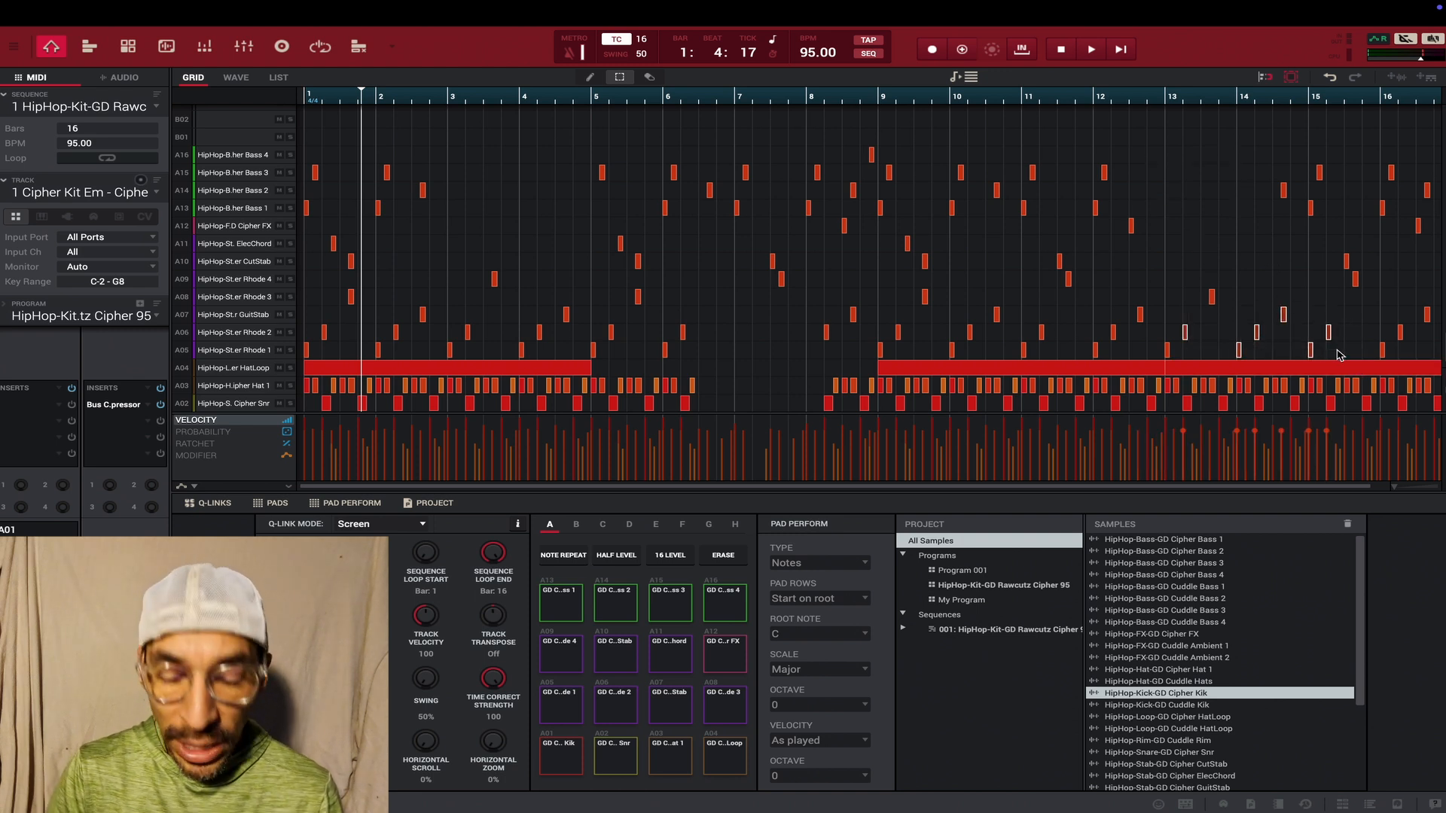
pyautogui.press('Delete')
# - Play the sequence, delete the hat and snare notes from late bar 3 to mid bar 4, and stop playback
pyautogui.press('space')
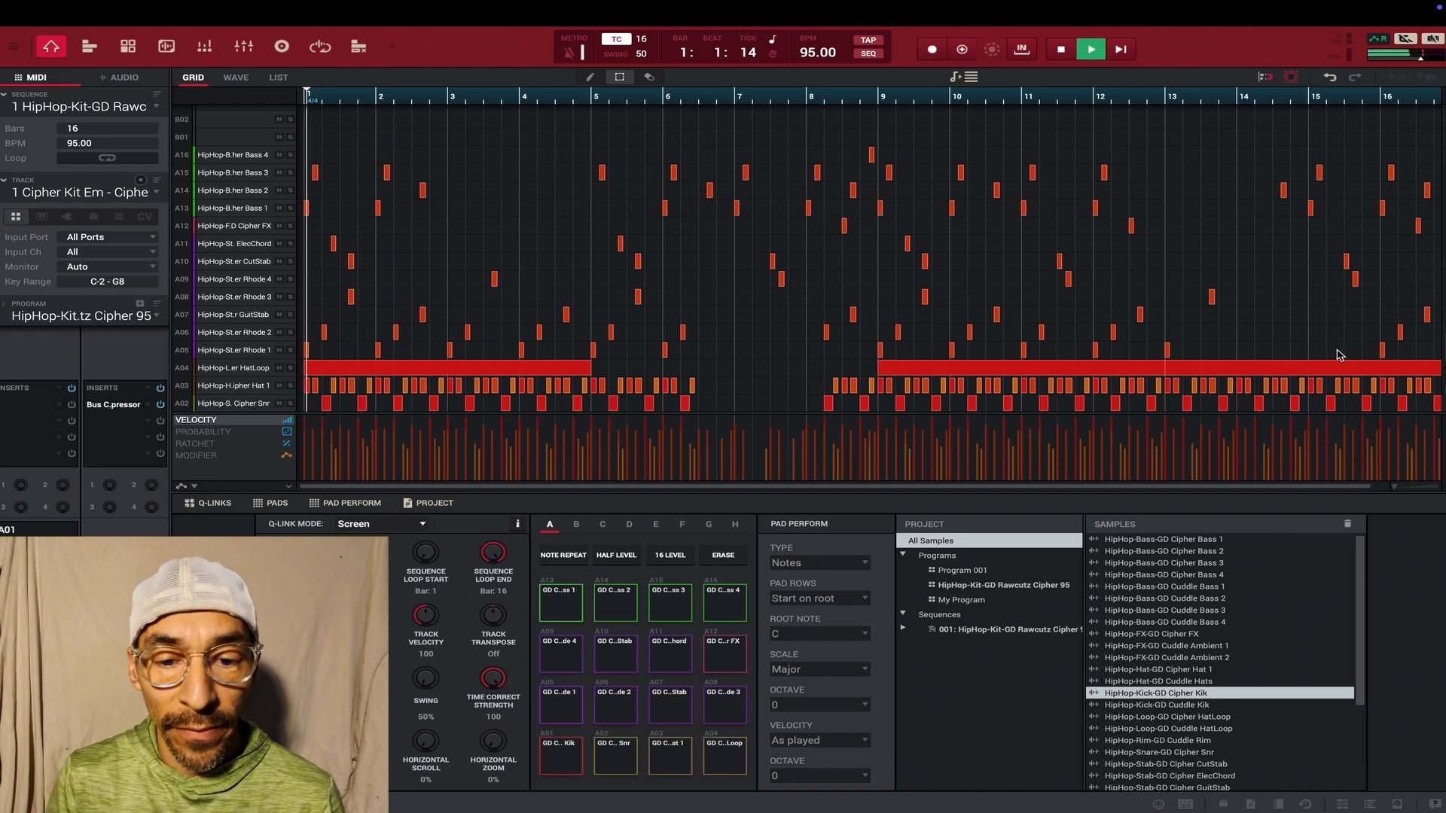
pyautogui.moveTo(462, 302); pyautogui.dragTo(555, 410)
pyautogui.press('Delete')
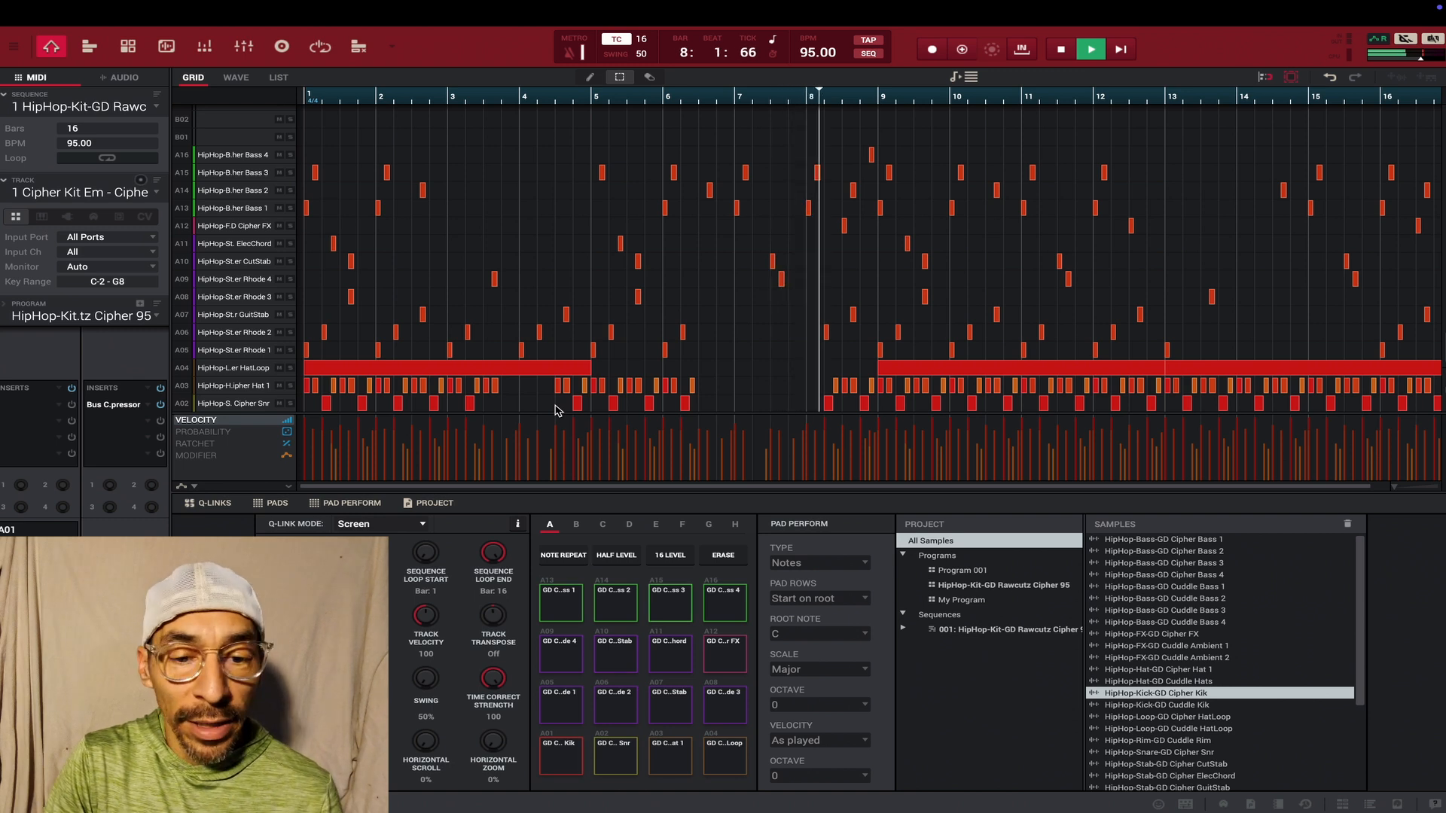
pyautogui.press('space')
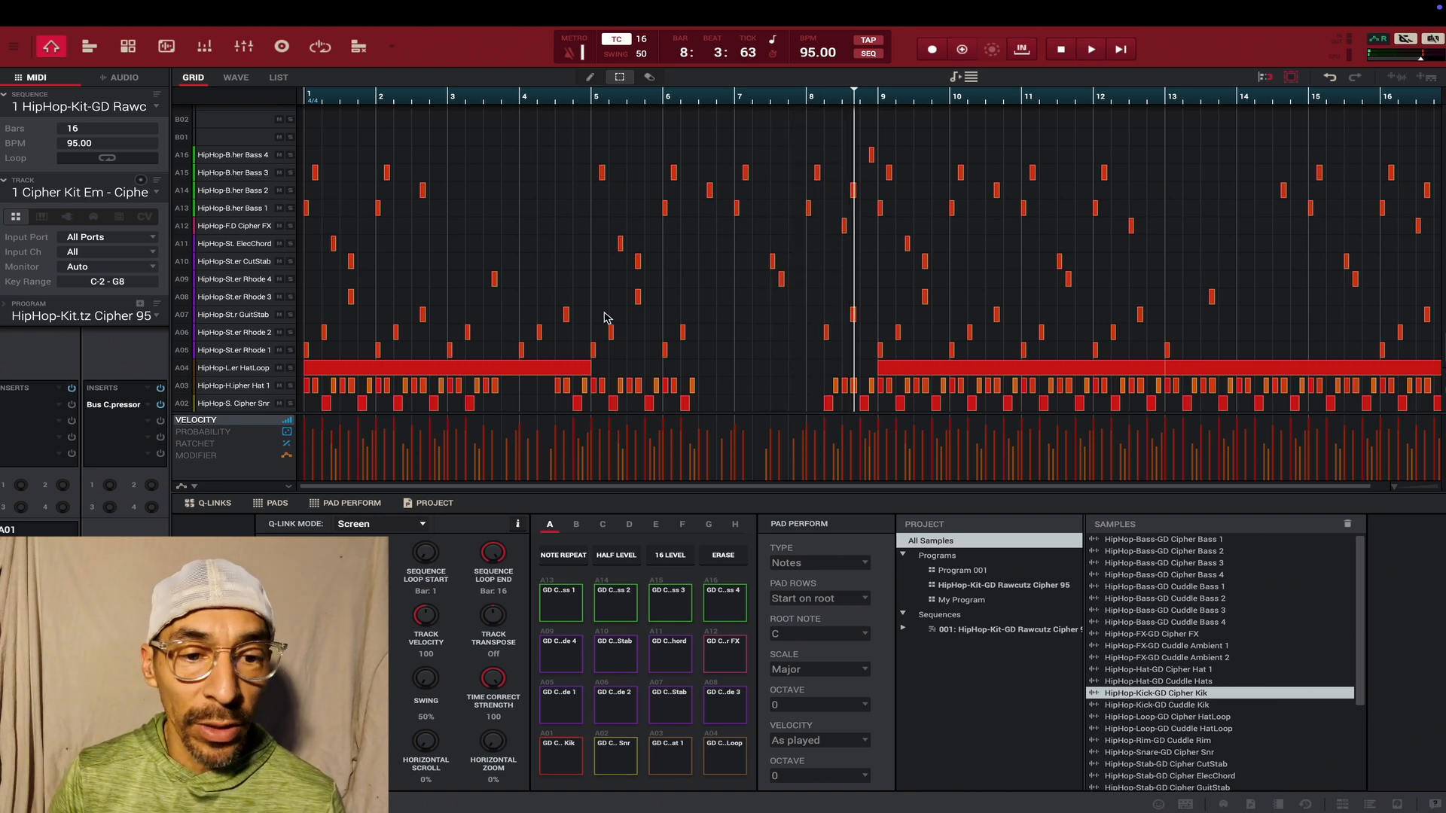
# - Save the edited project
pyautogui.moveTo(46, 2)
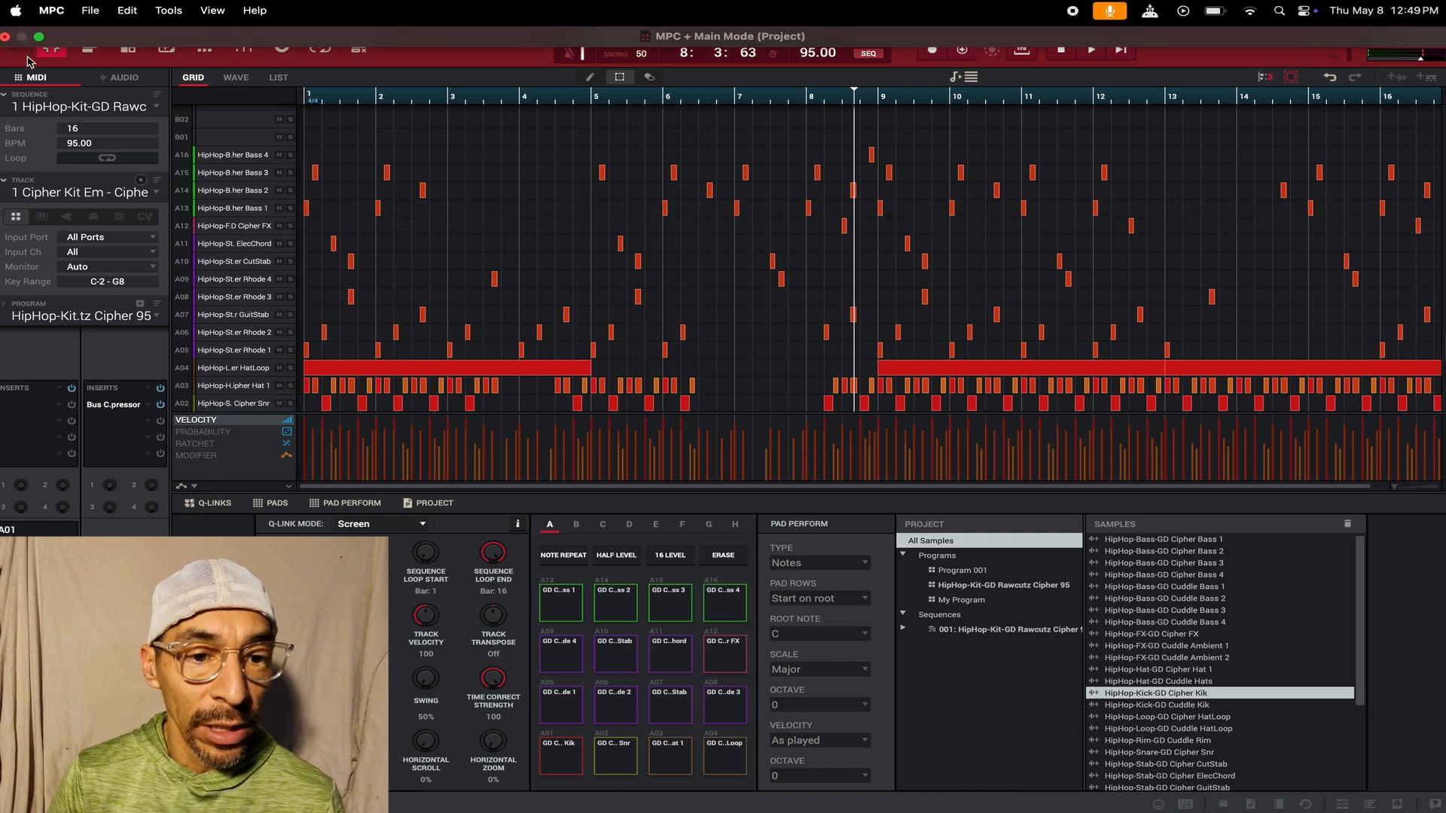
pyautogui.click(91, 11)
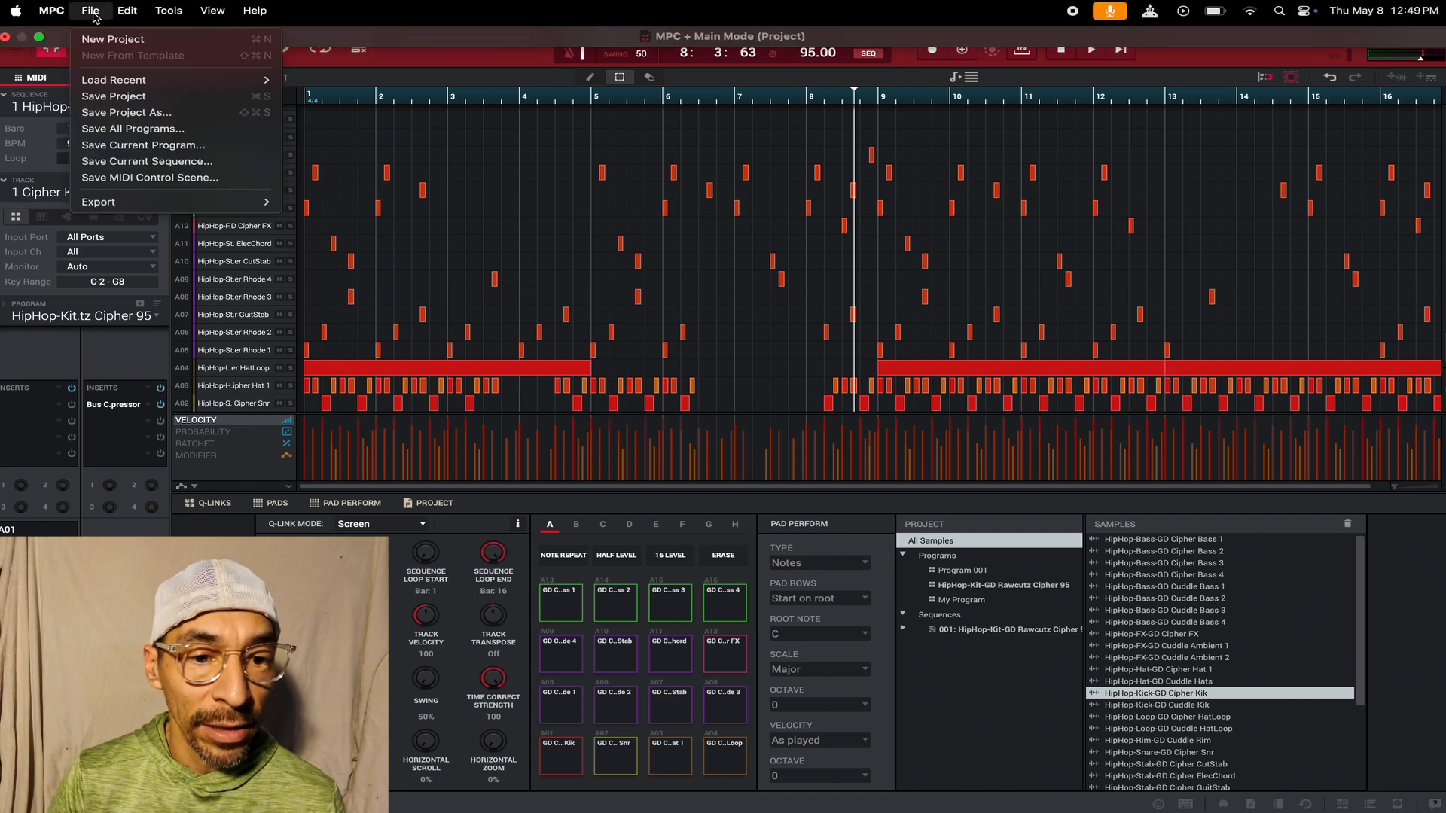
pyautogui.click(104, 99)
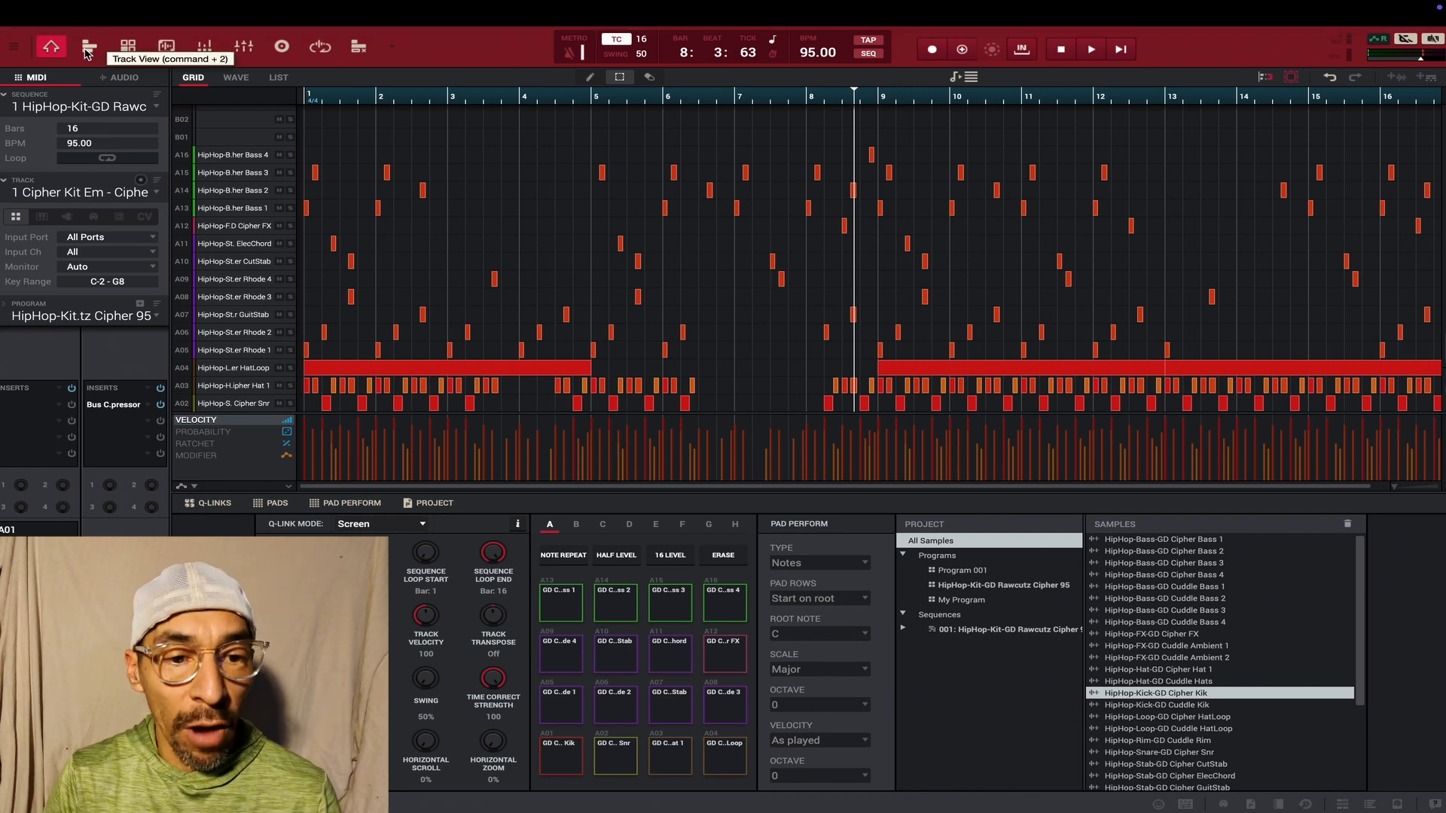
# - Start an audio mixdown export with the file format set to mp3
pyautogui.click(90, 11)
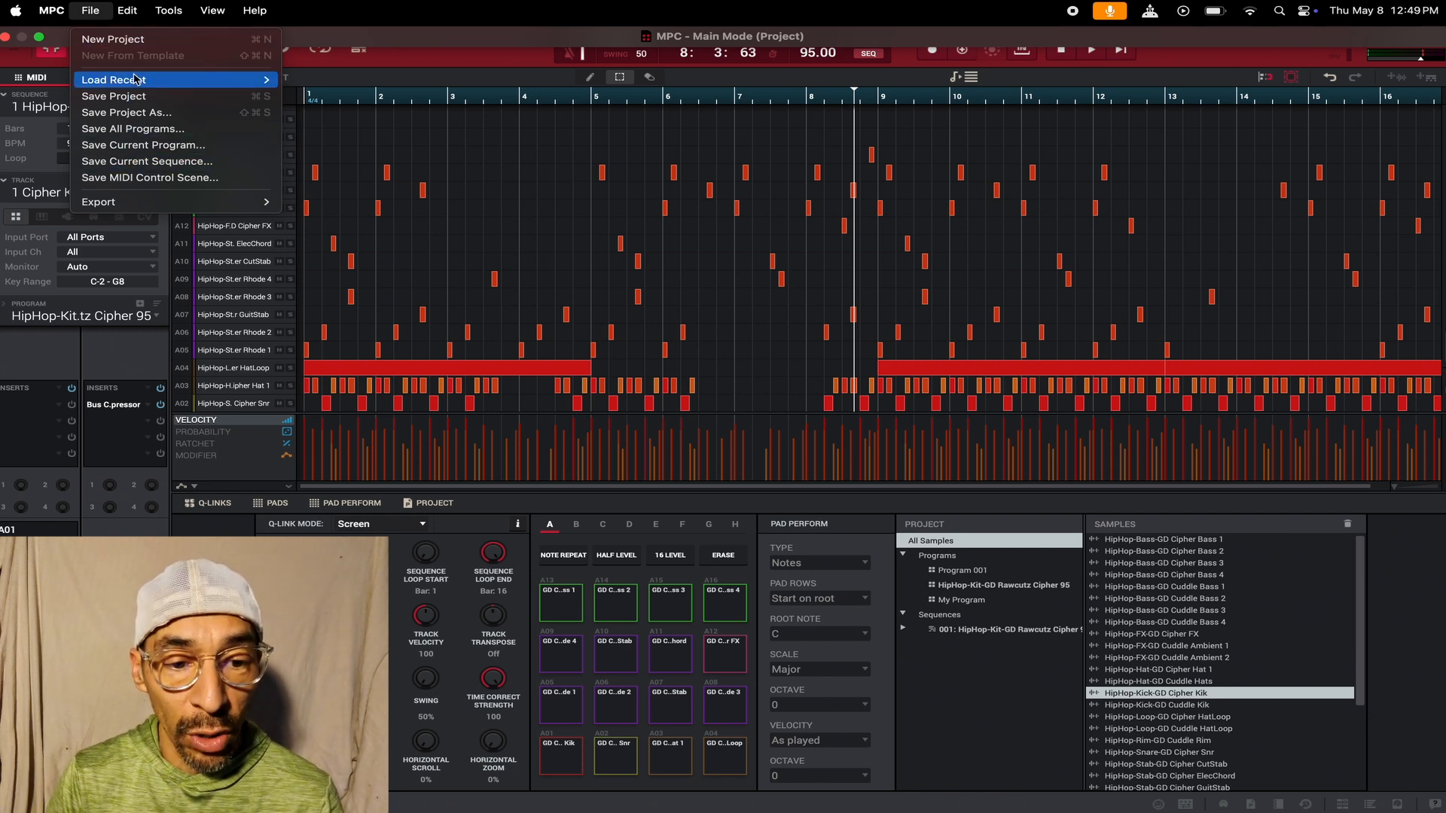
pyautogui.moveTo(137, 206)
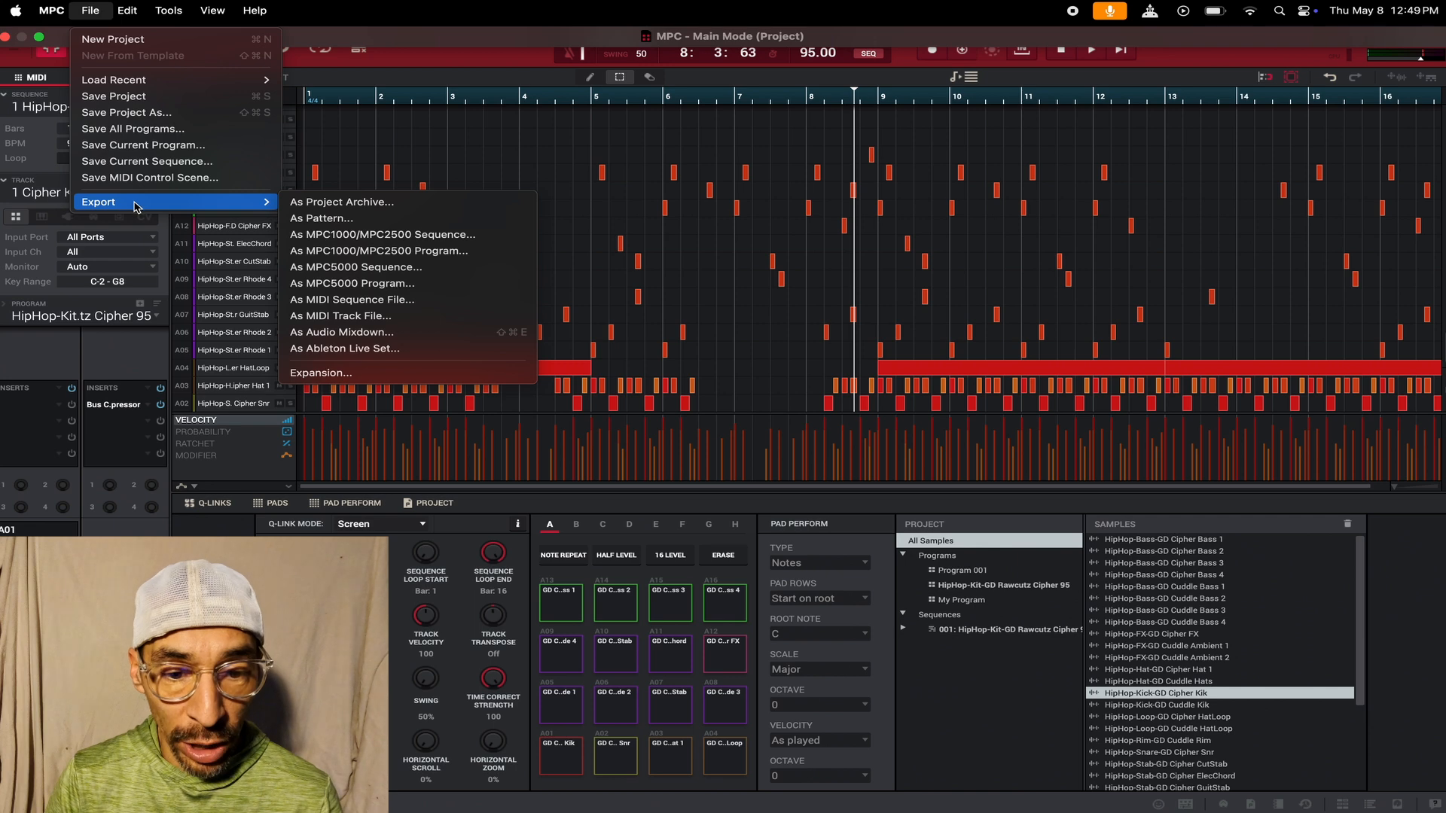
pyautogui.click(352, 333)
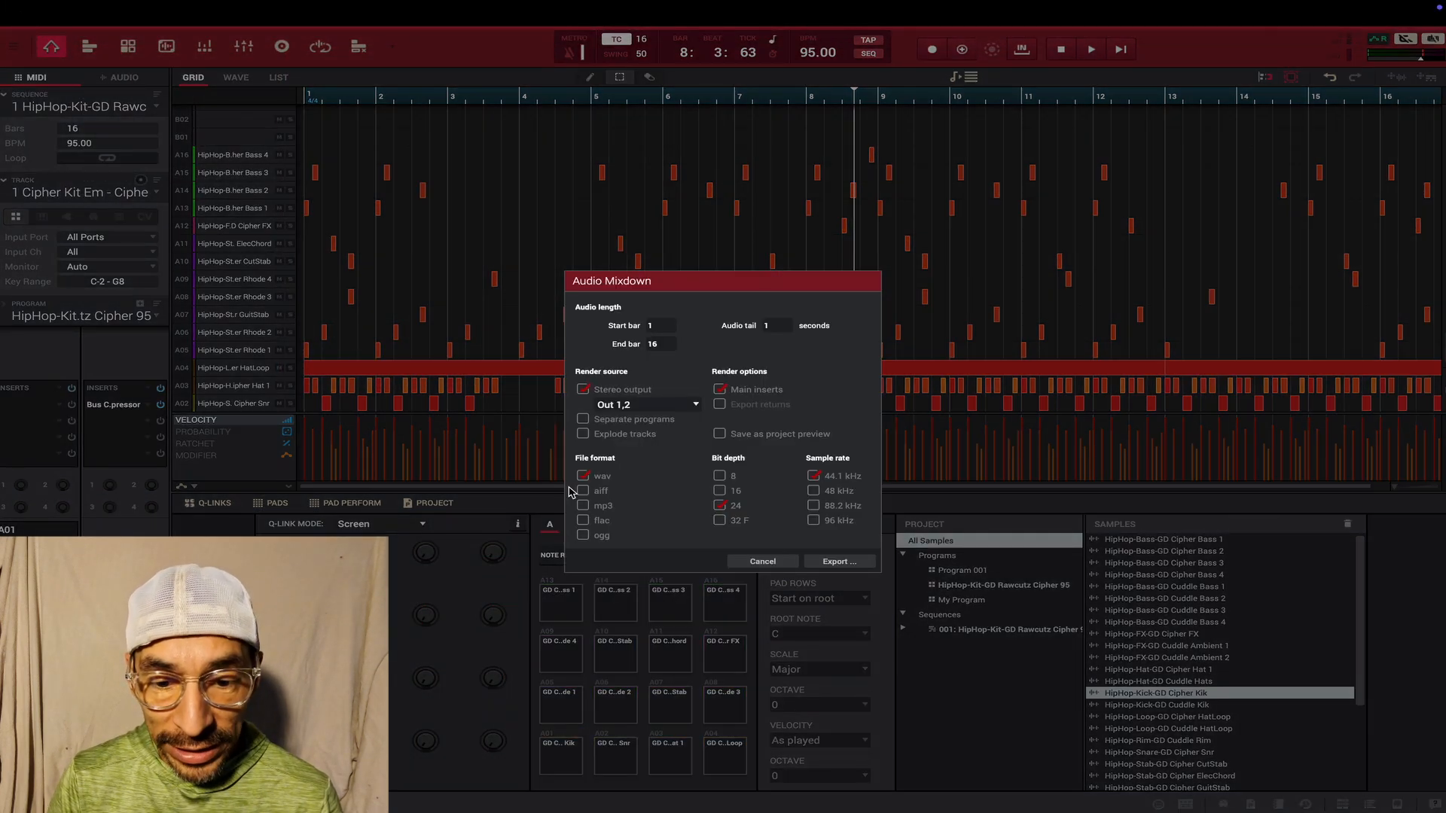
pyautogui.click(584, 507)
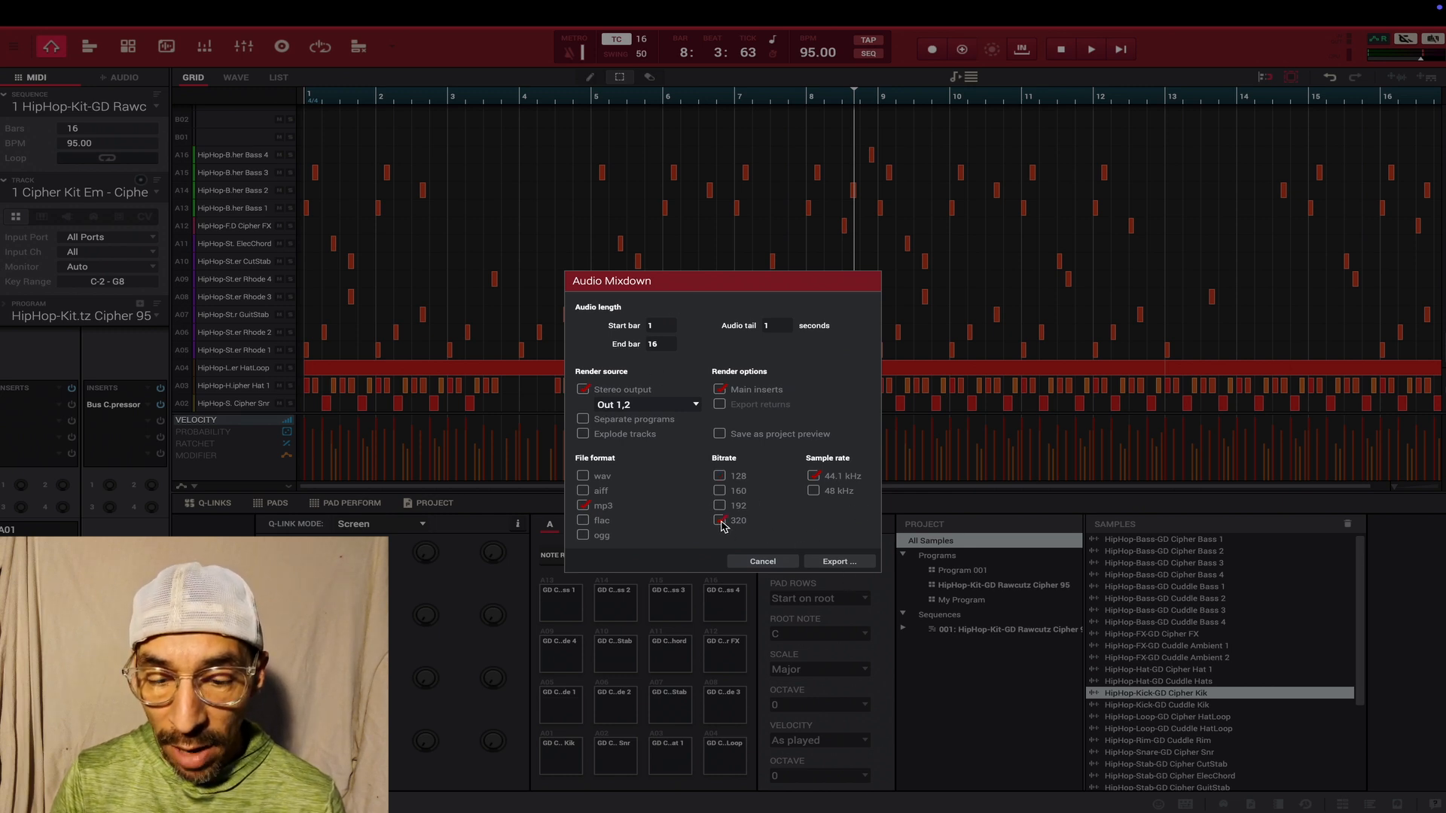
pyautogui.click(838, 562)
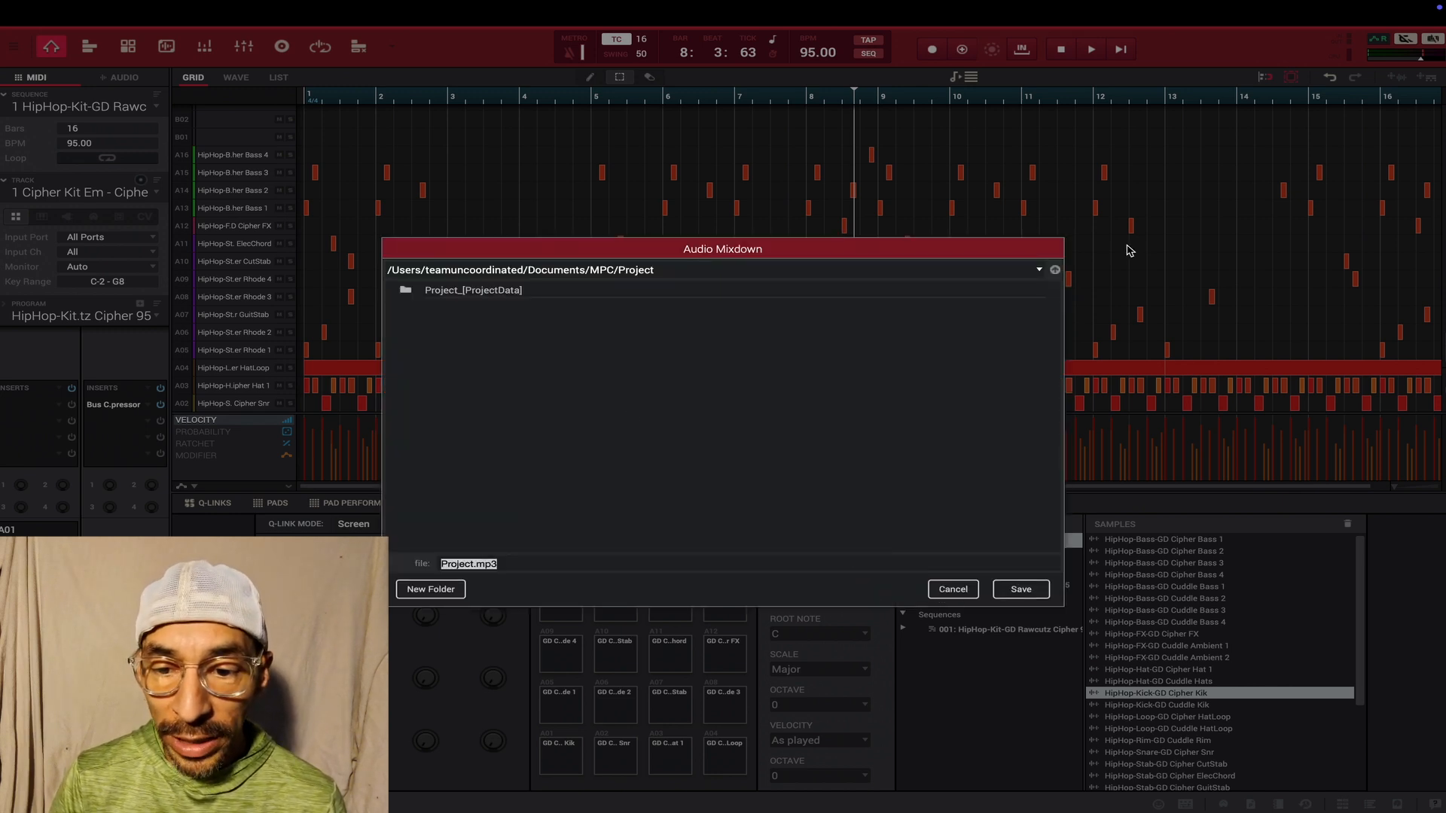
# - Browse the mixdown's save location to the desktop's My MPC Project/Song folder
pyautogui.click(1047, 272)
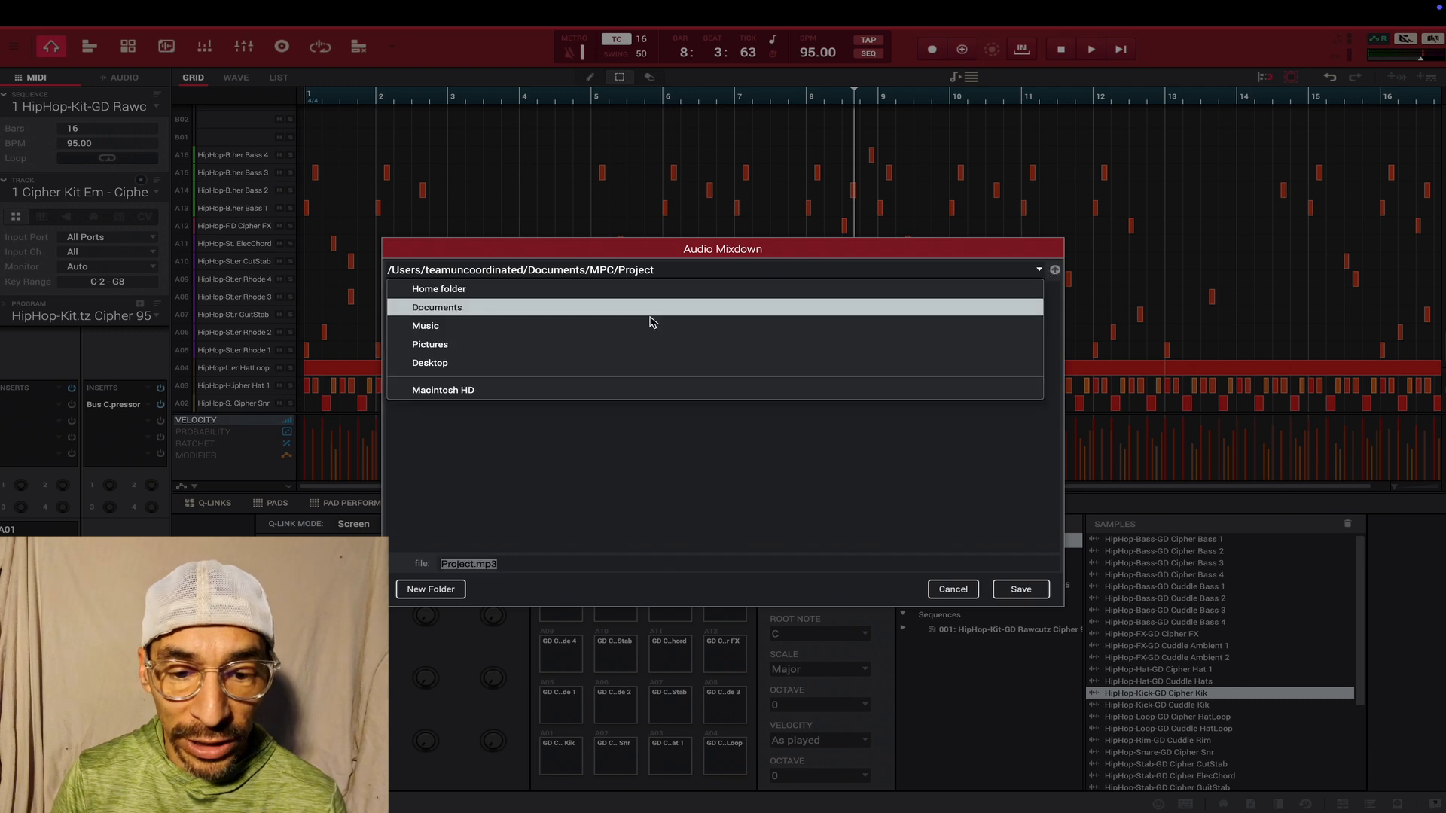
pyautogui.click(479, 363)
pyautogui.doubleClick(469, 485)
pyautogui.doubleClick(444, 324)
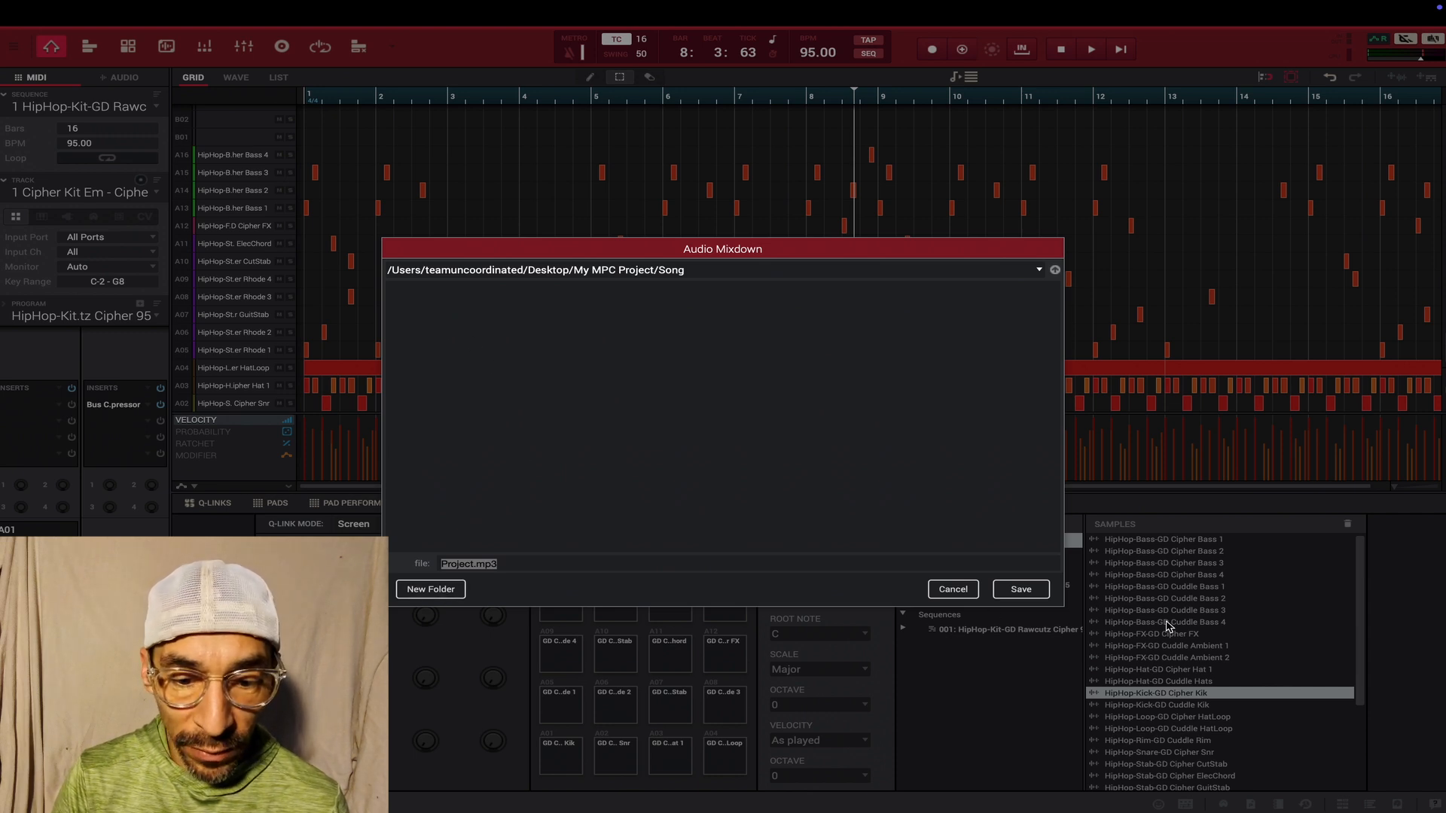
# - Create a folder named Cipher Song inside Song and save the mixdown in it as Project.mp3
pyautogui.click(436, 591)
pyautogui.write('d')
pyautogui.write('ip')
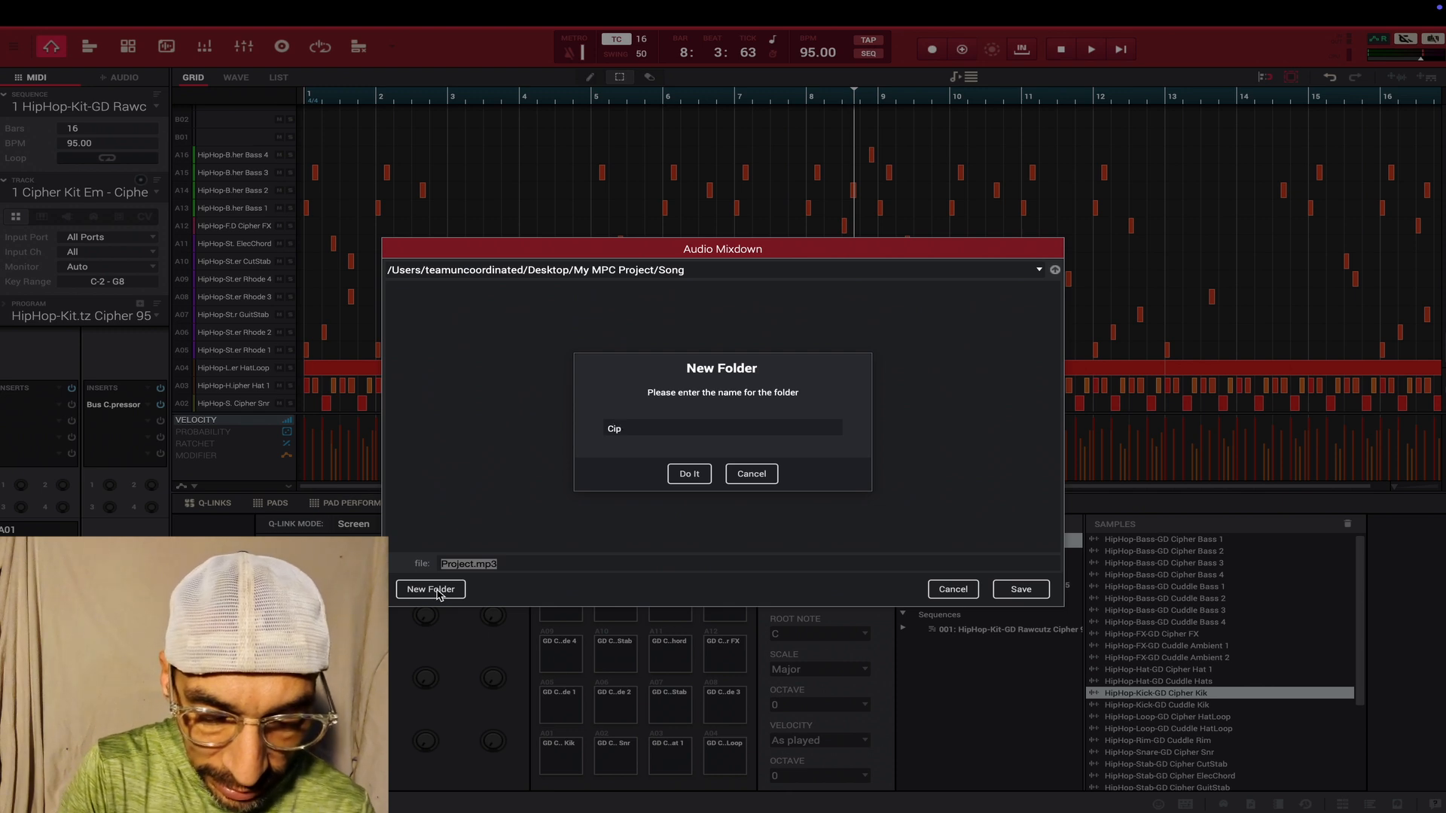
pyautogui.write('her Song')
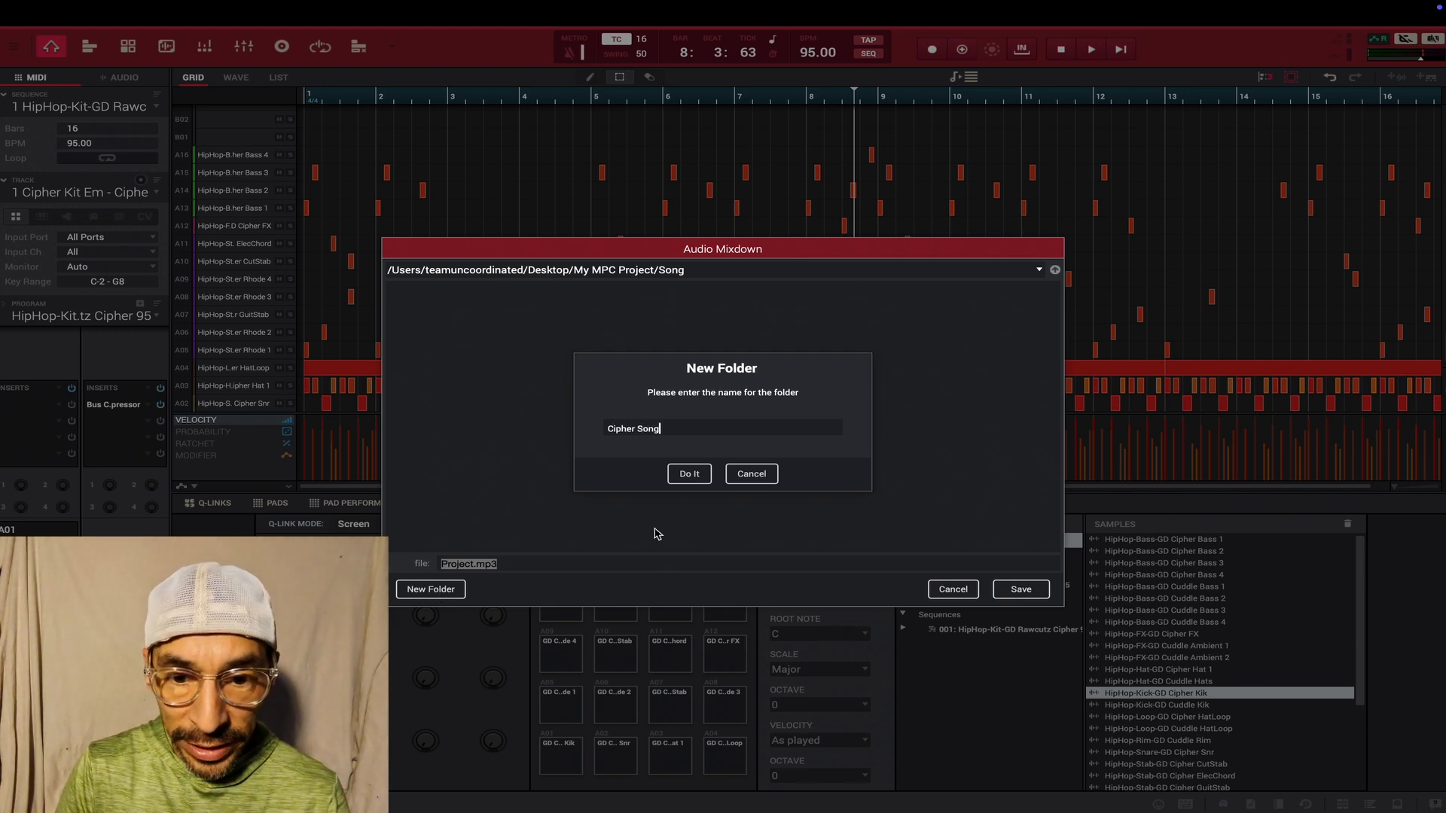
pyautogui.click(686, 474)
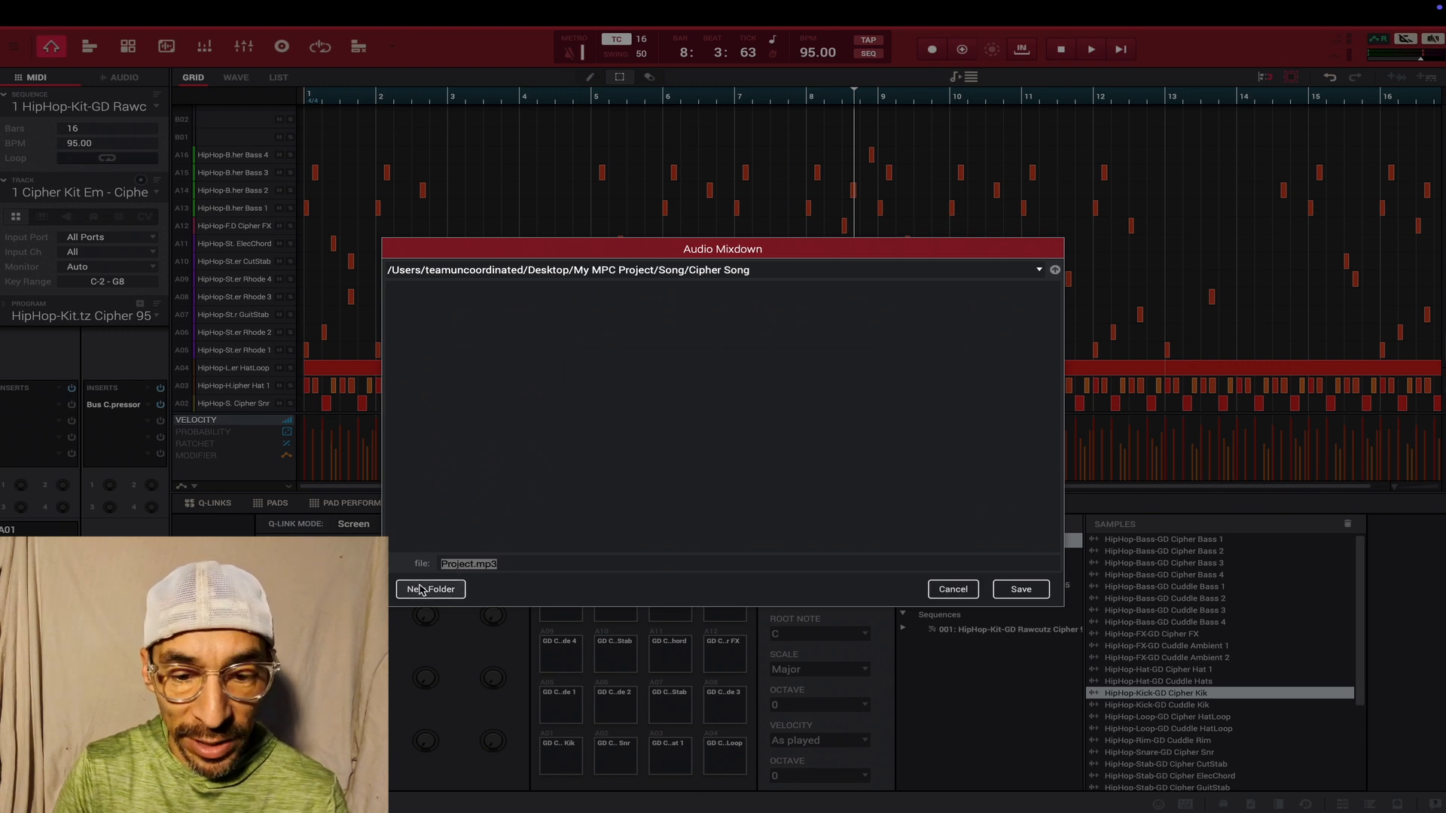
pyautogui.click(1020, 589)
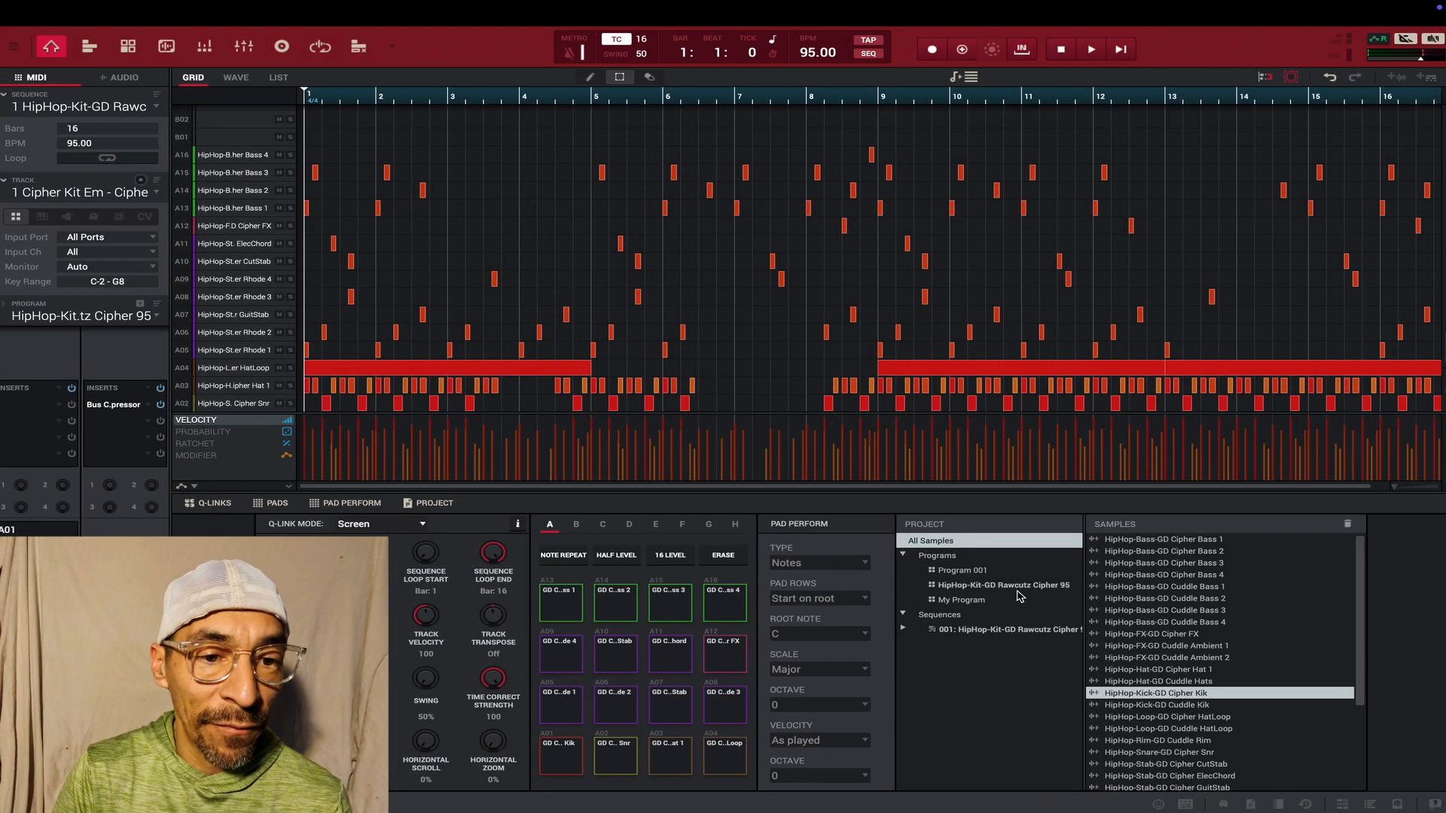
# - Leave full screen, open My MPC Project/Song/Cipher Song in Finder, preview the exported Project.mp3, and close the preview
pyautogui.click(39, 36)
pyautogui.doubleClick(687, 211)
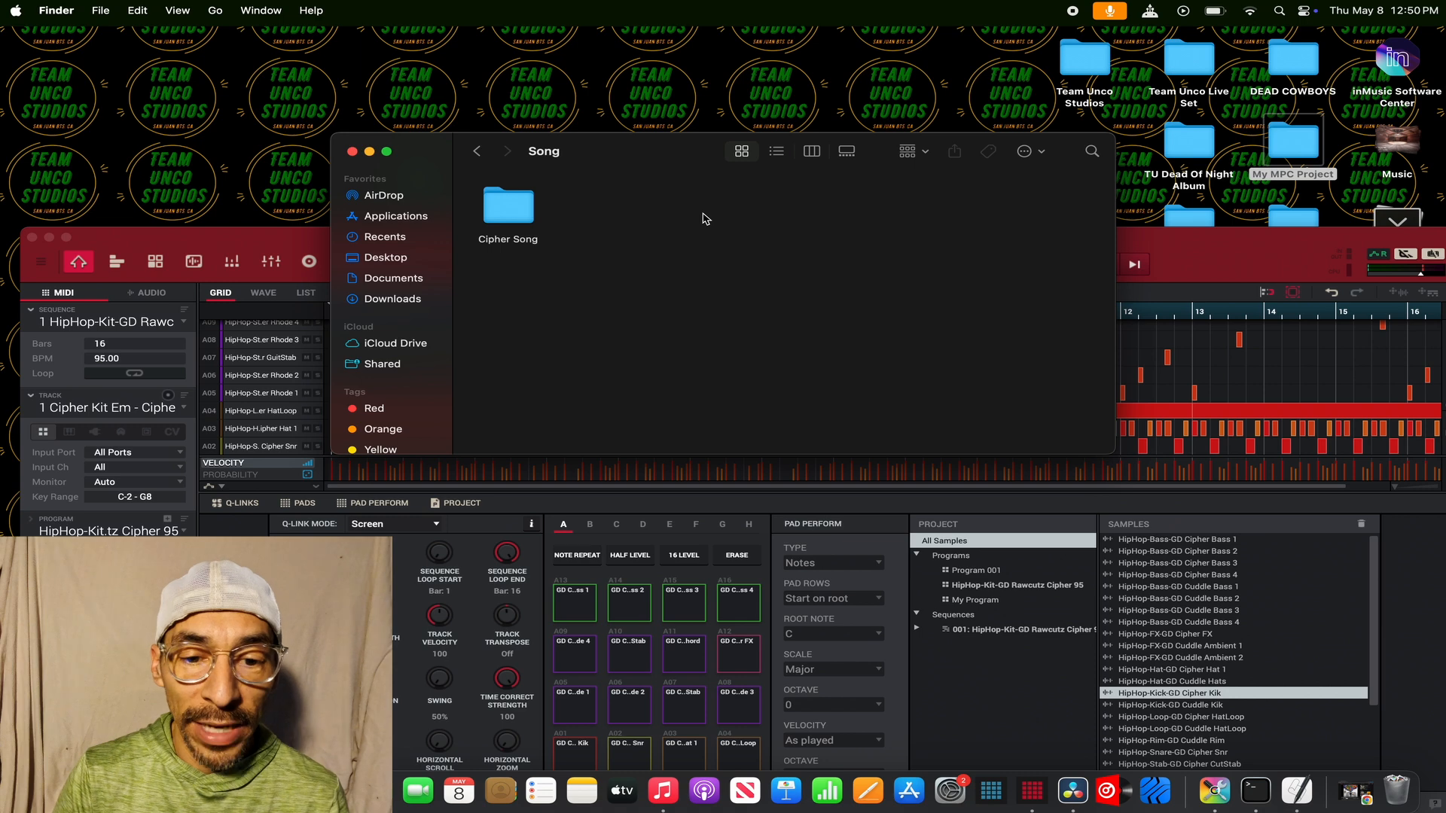
pyautogui.doubleClick(506, 211)
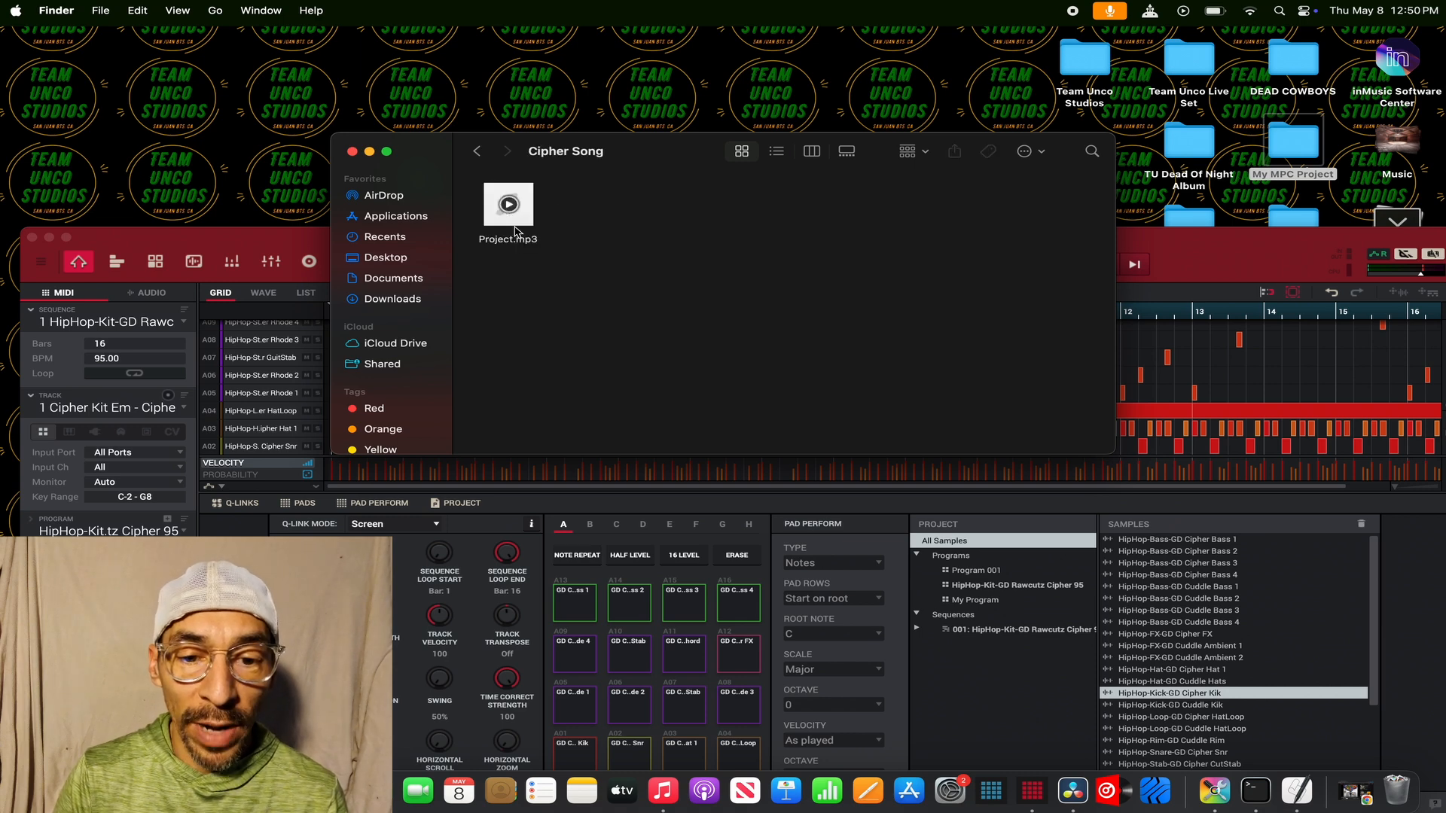
pyautogui.press('space')
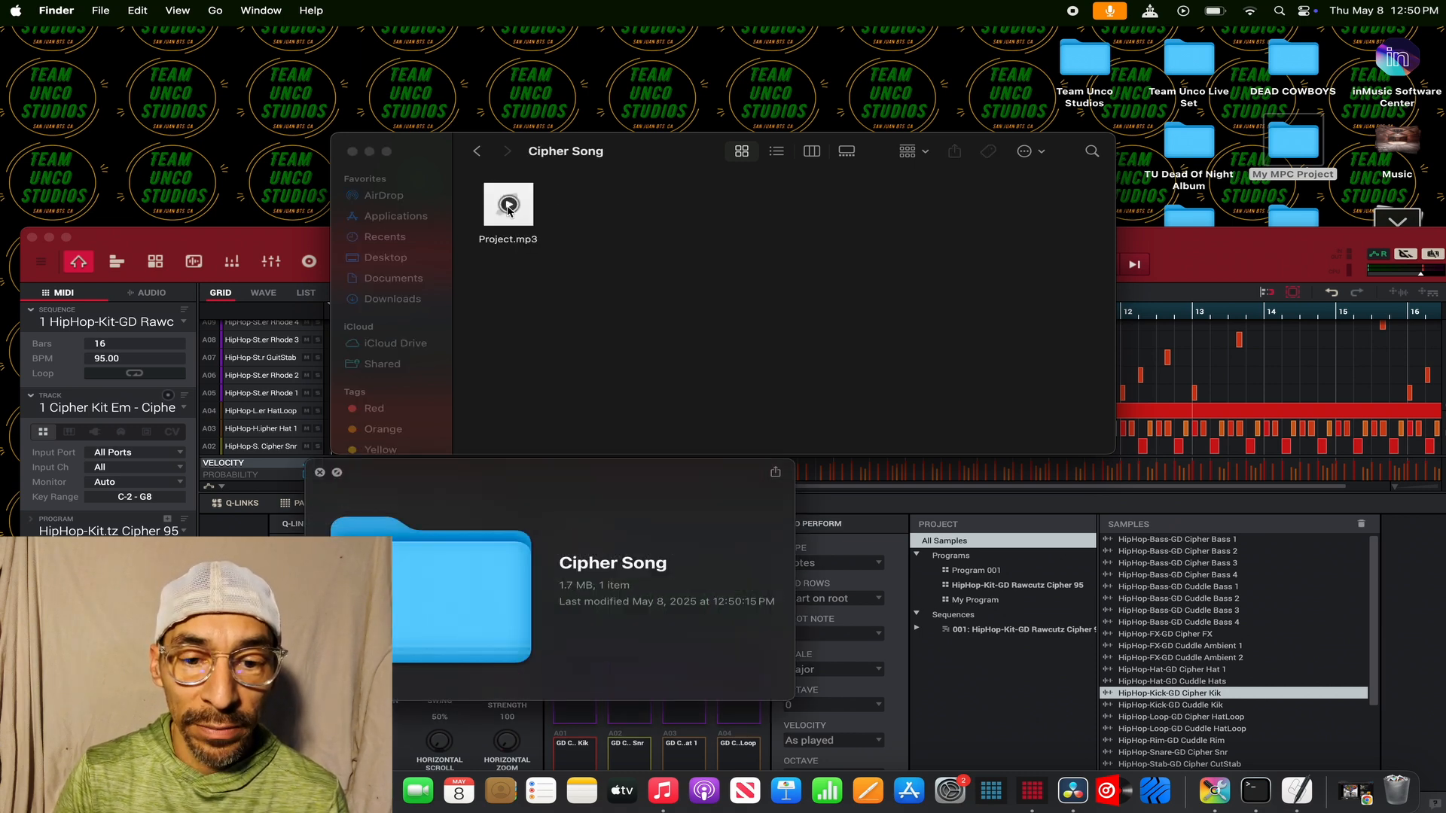
pyautogui.click(497, 241)
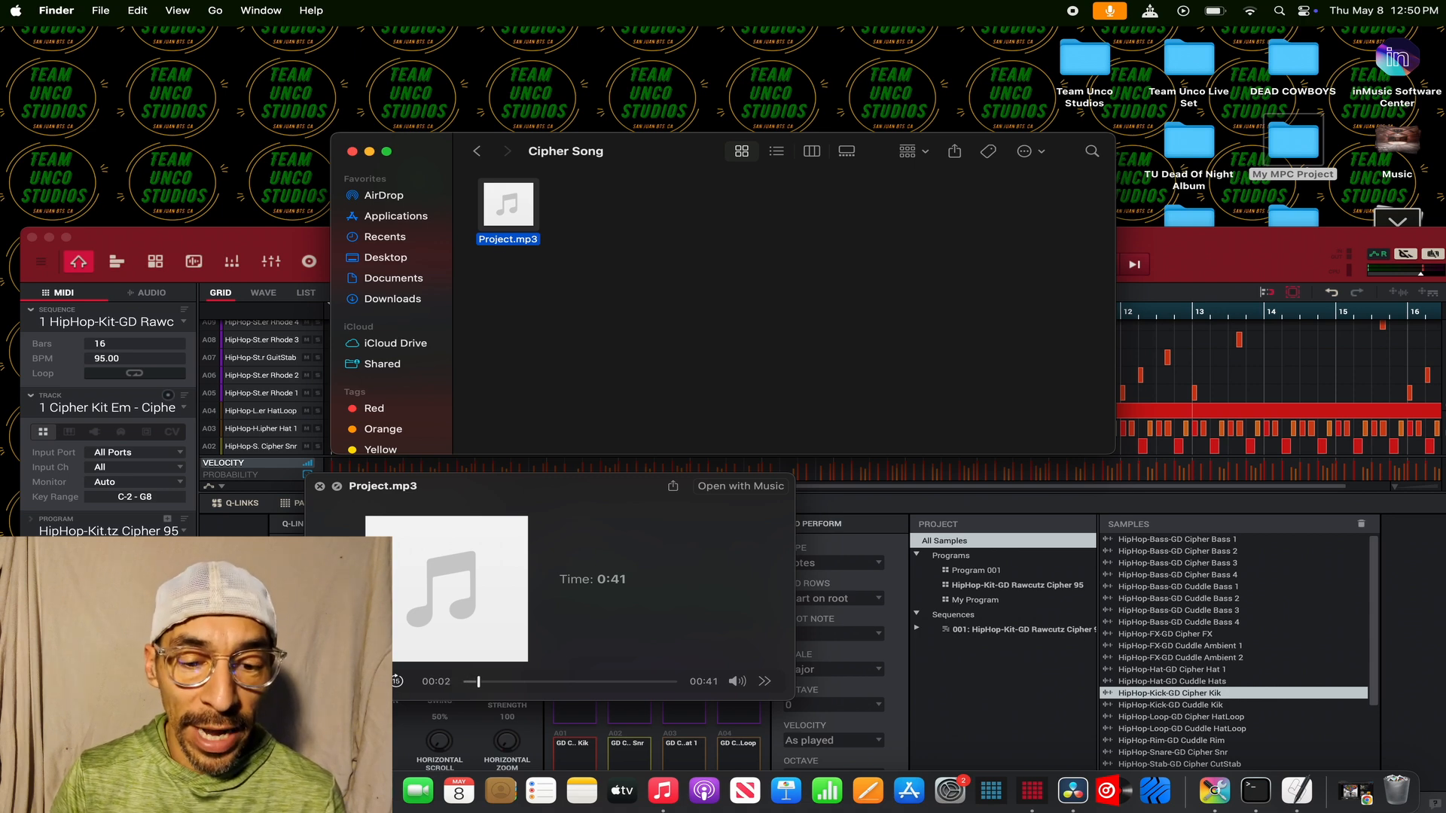
pyautogui.click(319, 486)
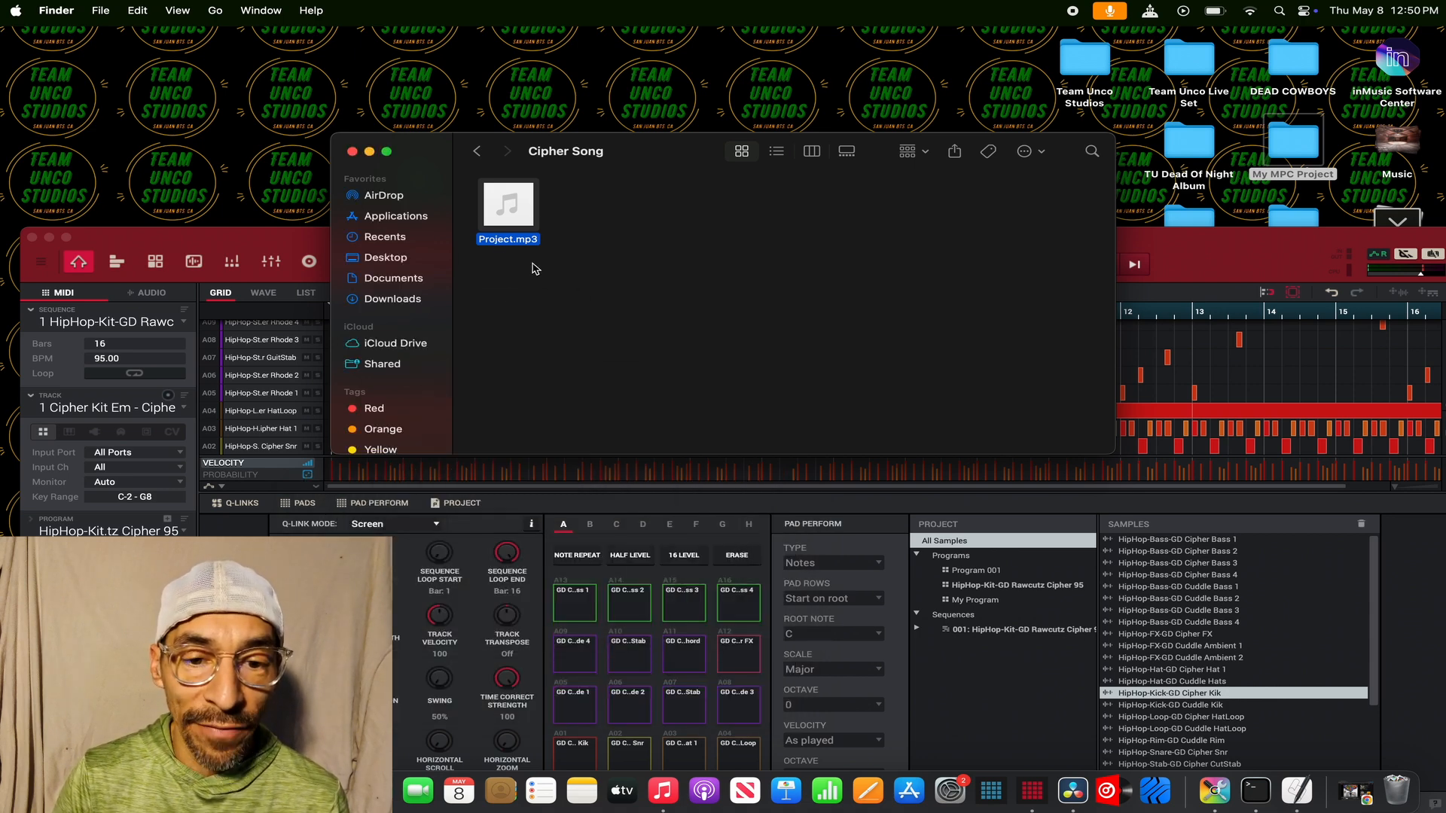
# - Review the saved contents of Program/Cipher Kit and Seq/Cipher Seq inside My MPC Project, and close the Finder window
pyautogui.click(486, 152)
pyautogui.click(483, 154)
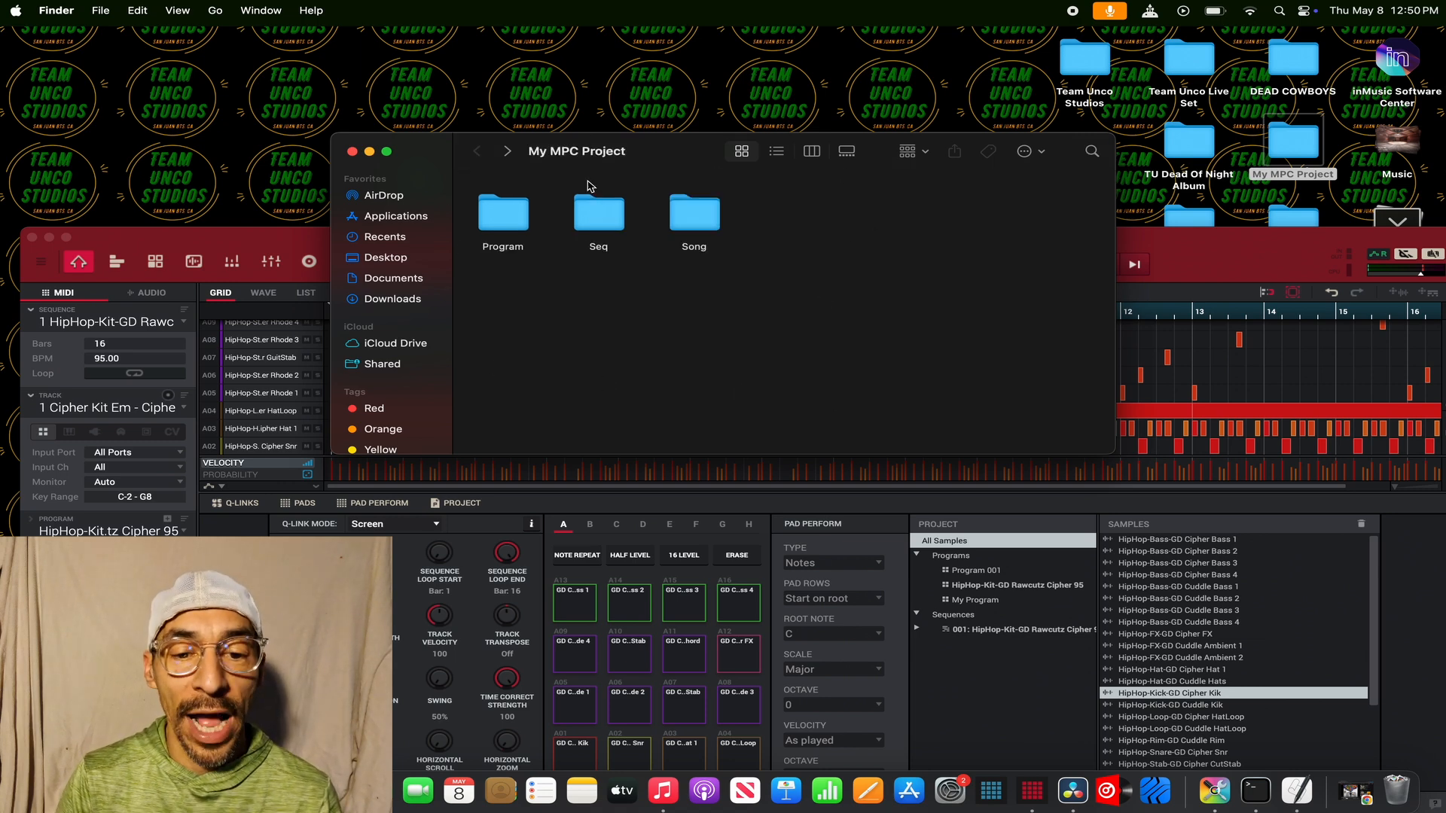
pyautogui.doubleClick(506, 226)
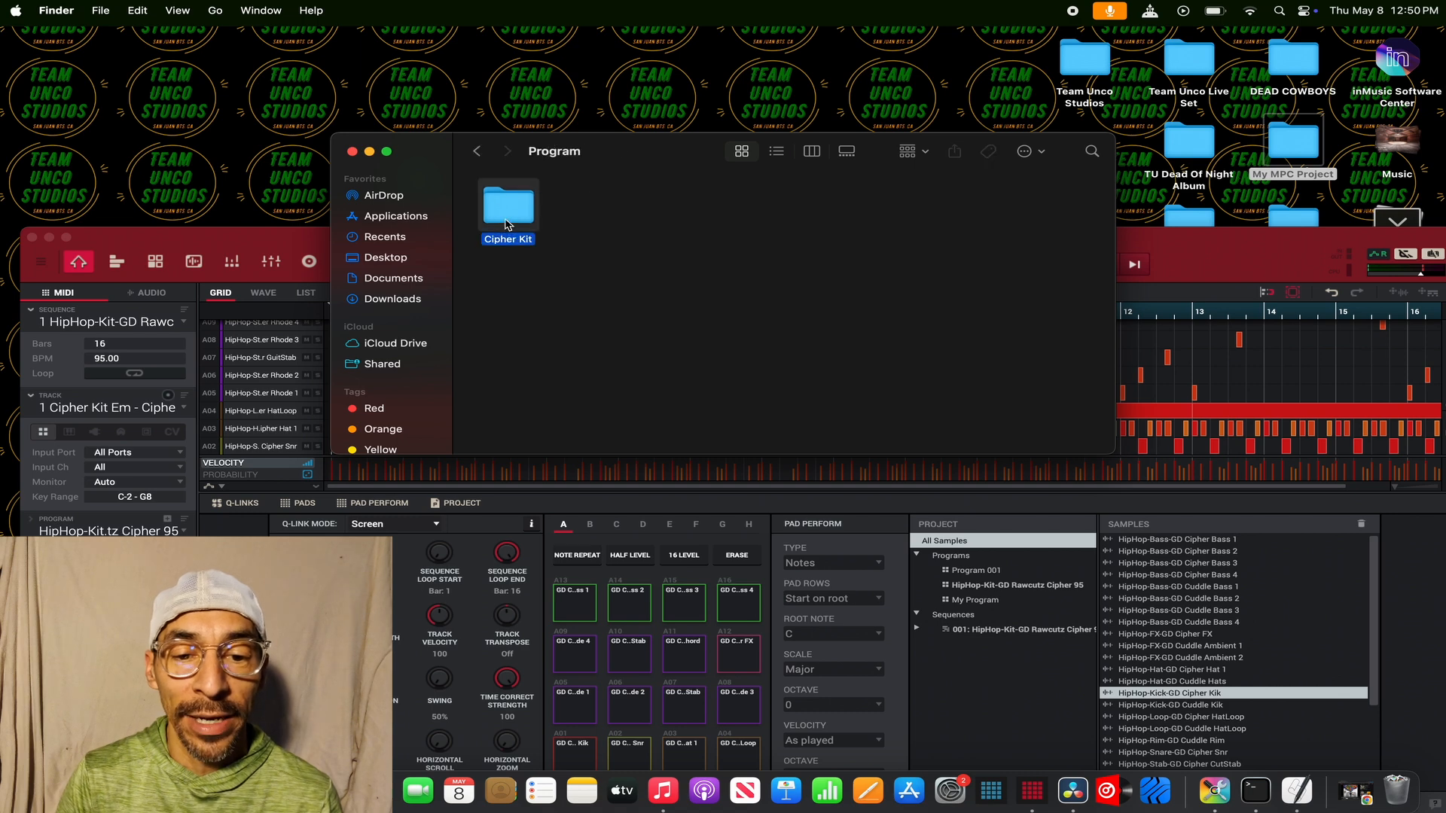
pyautogui.doubleClick(507, 223)
pyautogui.click(477, 152)
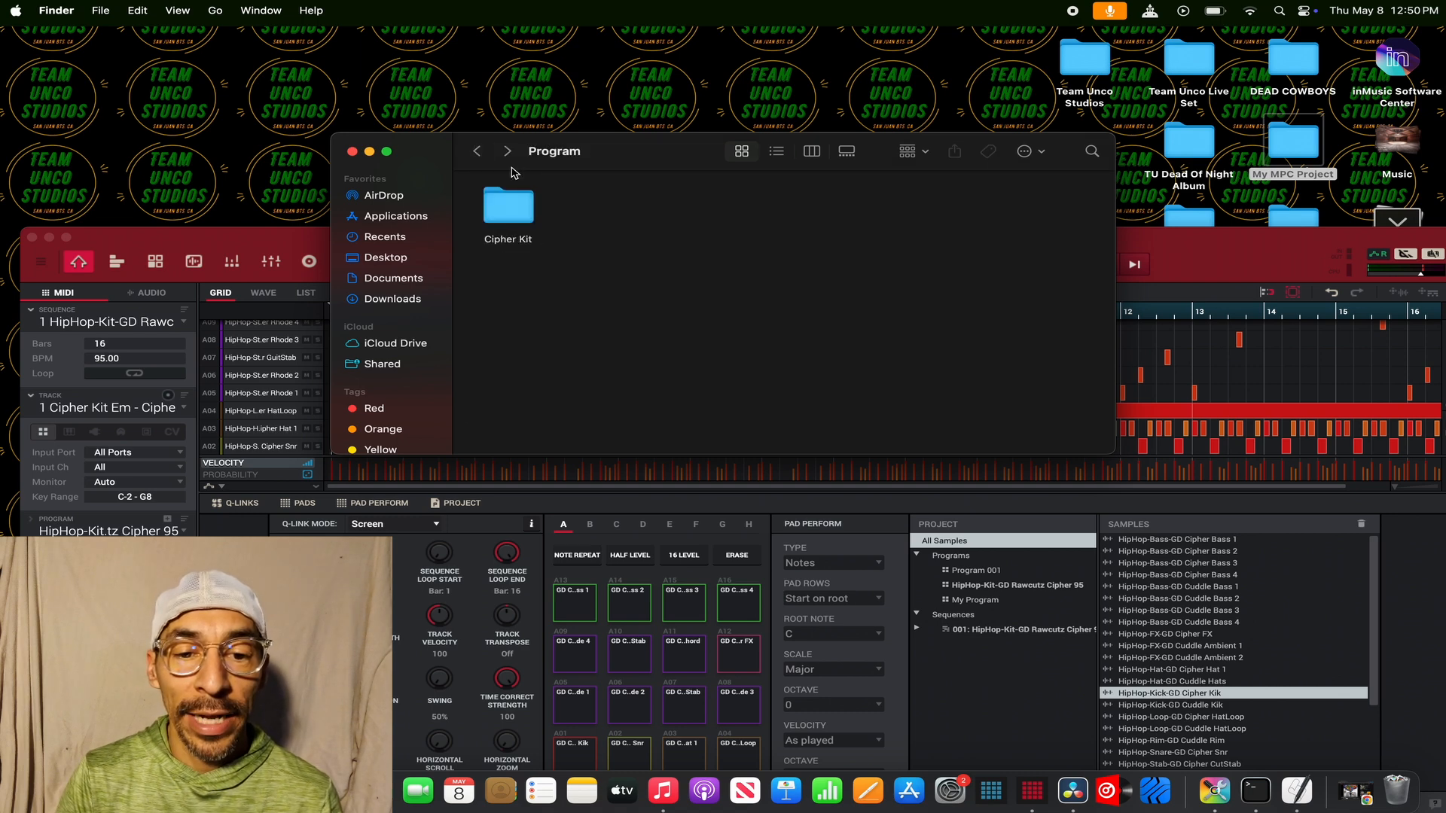
pyautogui.click(478, 152)
pyautogui.doubleClick(587, 223)
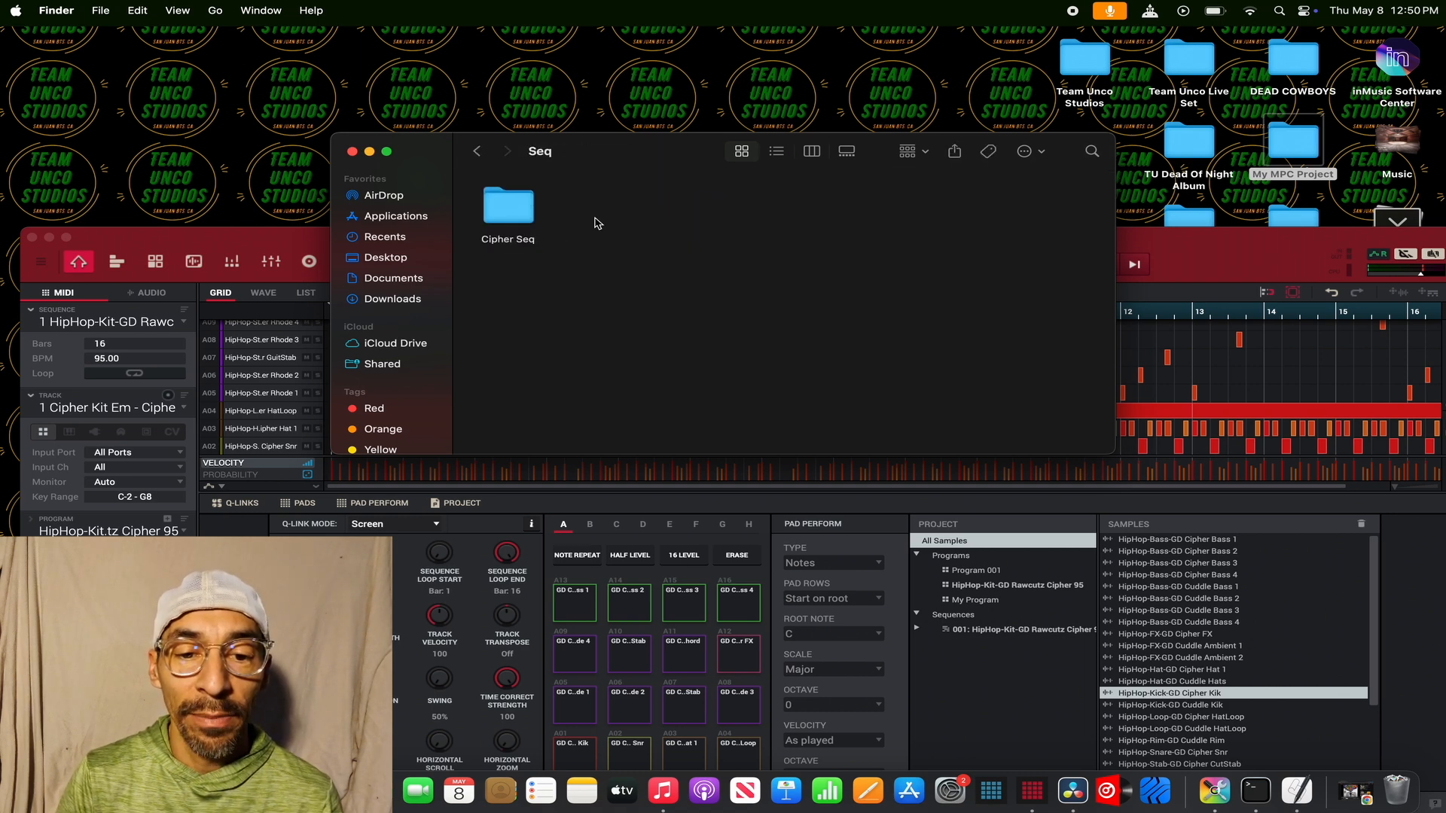
pyautogui.doubleClick(509, 208)
pyautogui.click(477, 152)
pyautogui.click(477, 152)
pyautogui.click(352, 152)
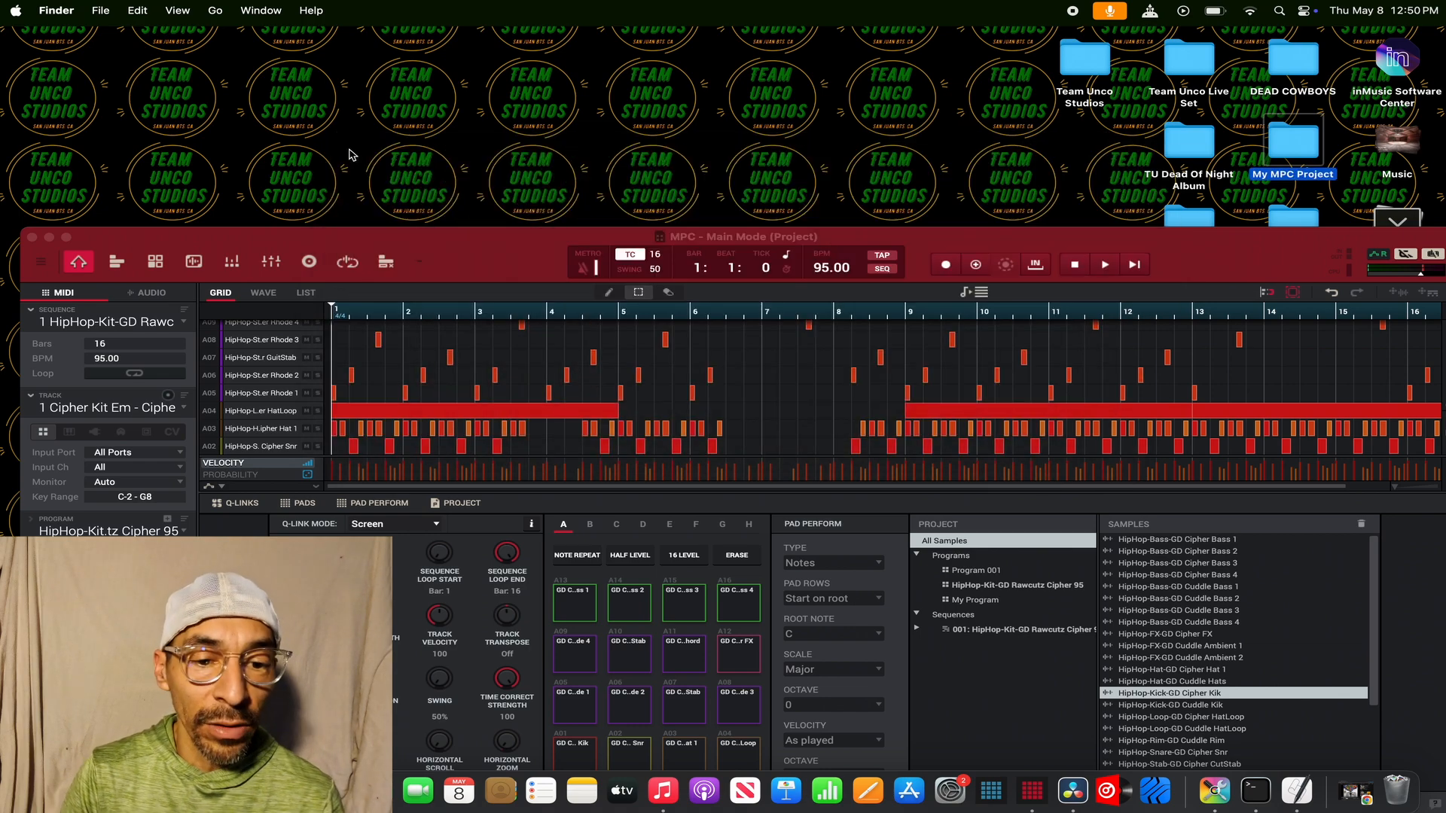
# - Return MPC to full screen and start a new empty project
pyautogui.click(66, 236)
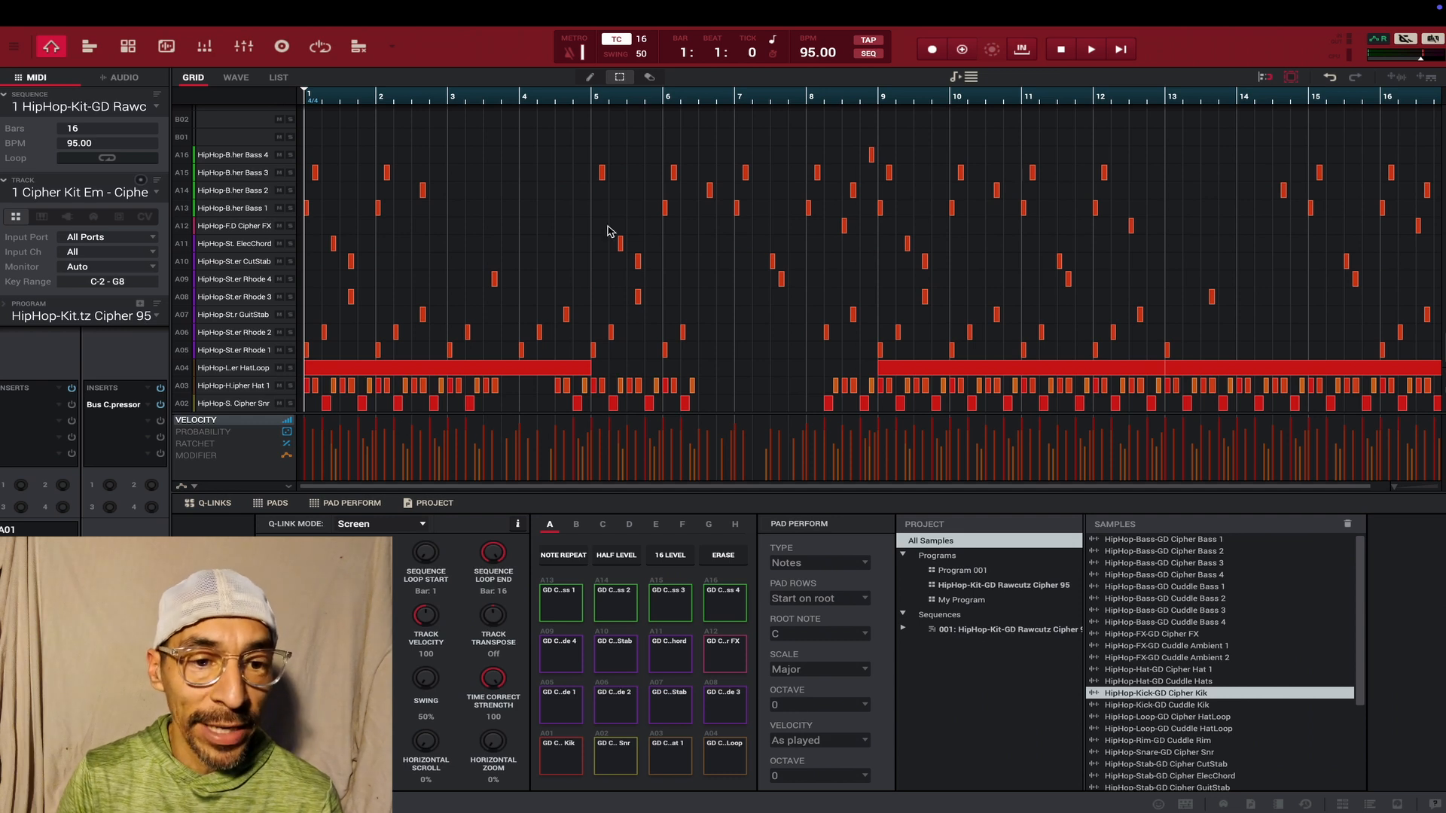
pyautogui.click(15, 48)
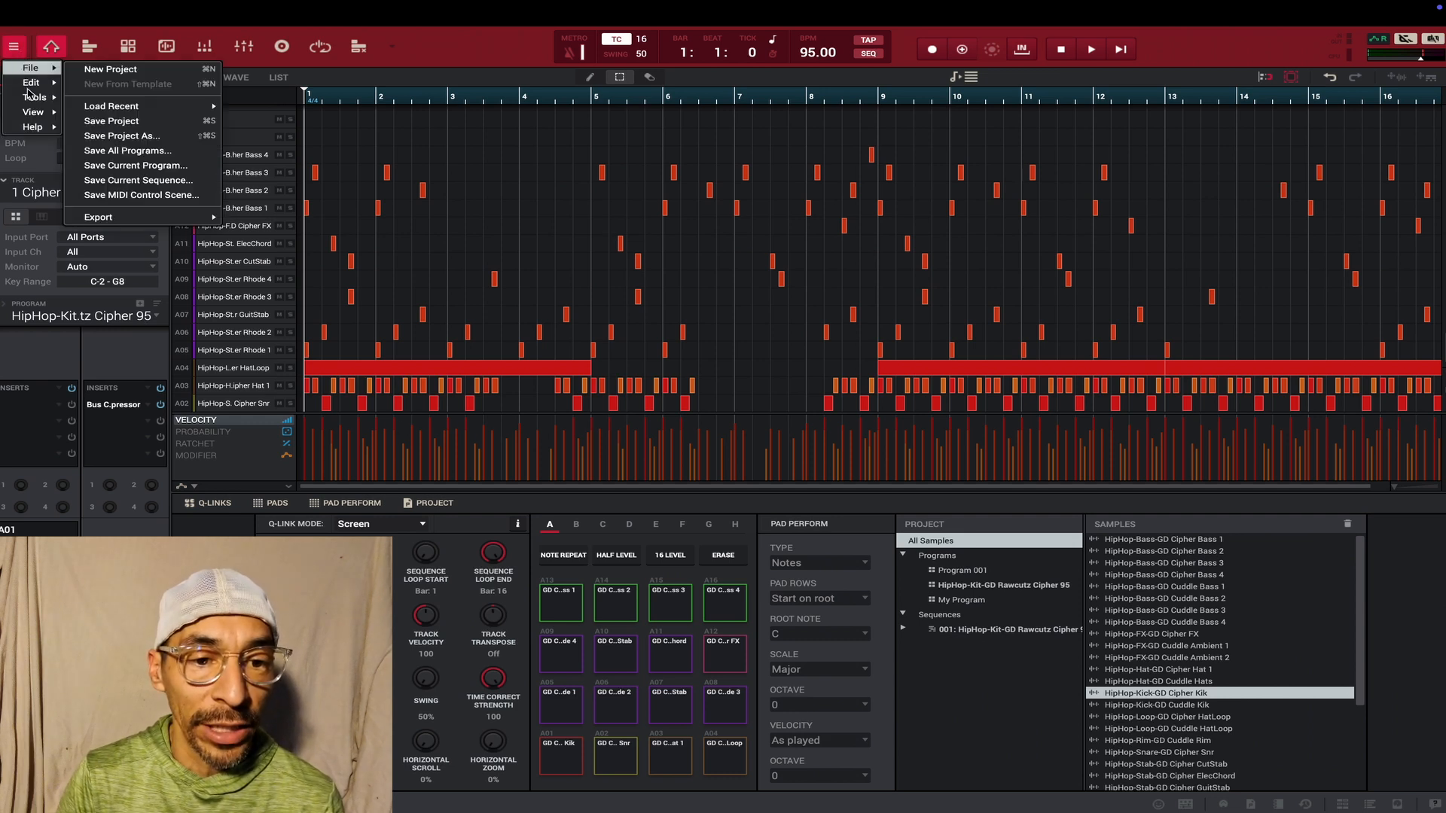
pyautogui.moveTo(26, 73)
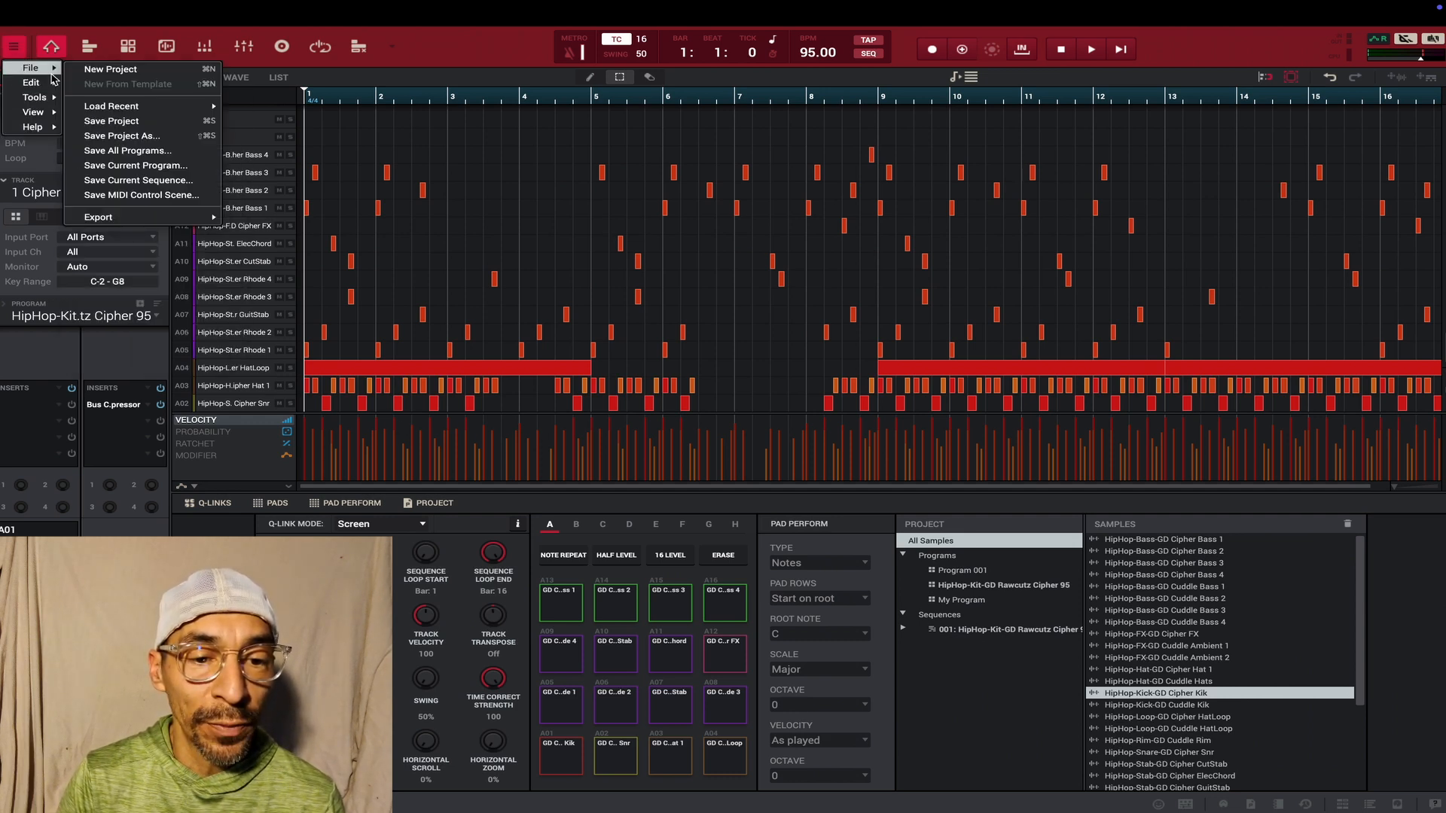
pyautogui.click(91, 71)
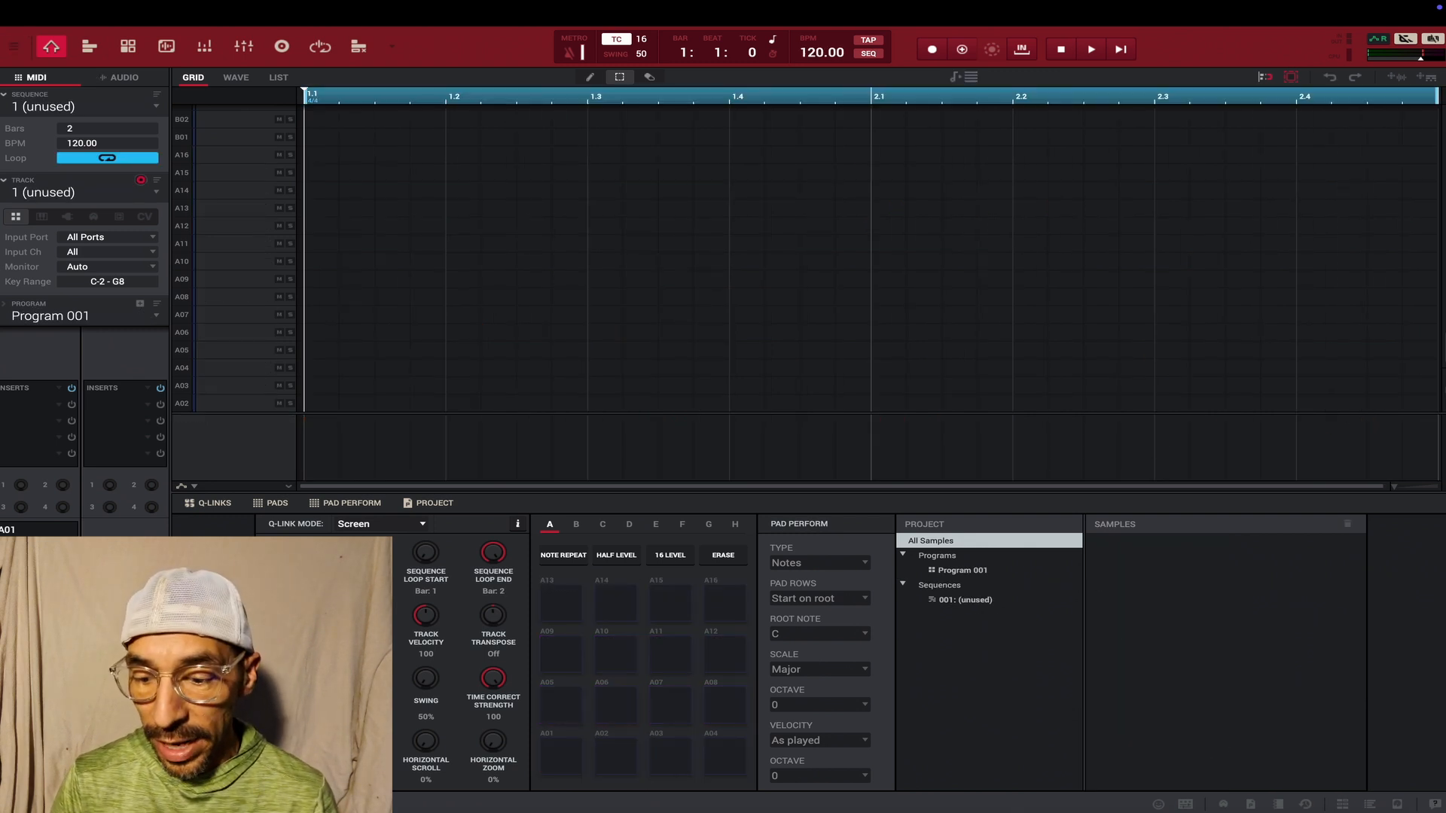
# - Load the saved sequence HipHop-Kit-GD Rawcutz Cipher 95.sxq from the desktop's My MPC Project/Seq/Cipher Seq folder into the project
pyautogui.click(1395, 804)
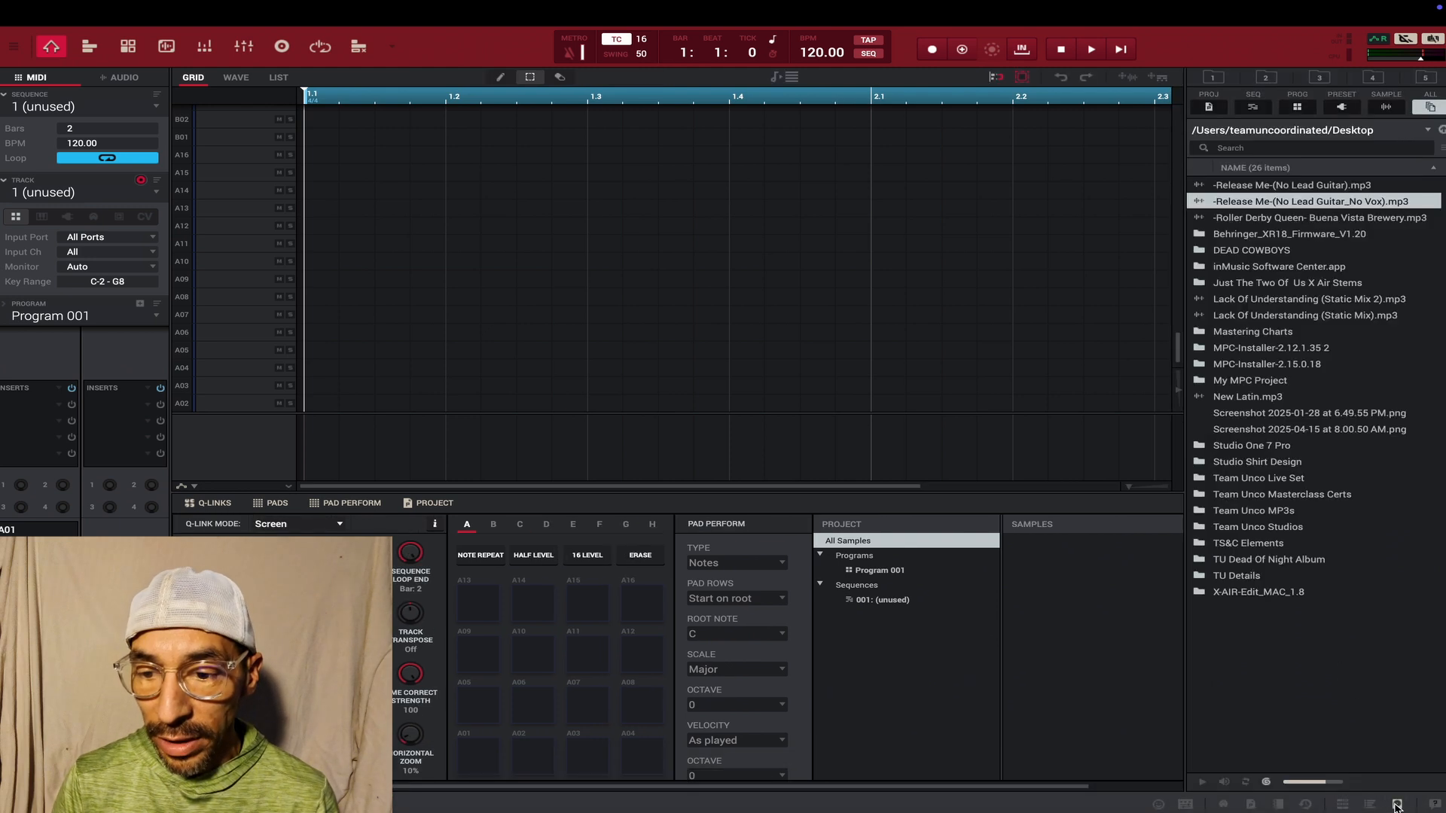
pyautogui.doubleClick(1228, 383)
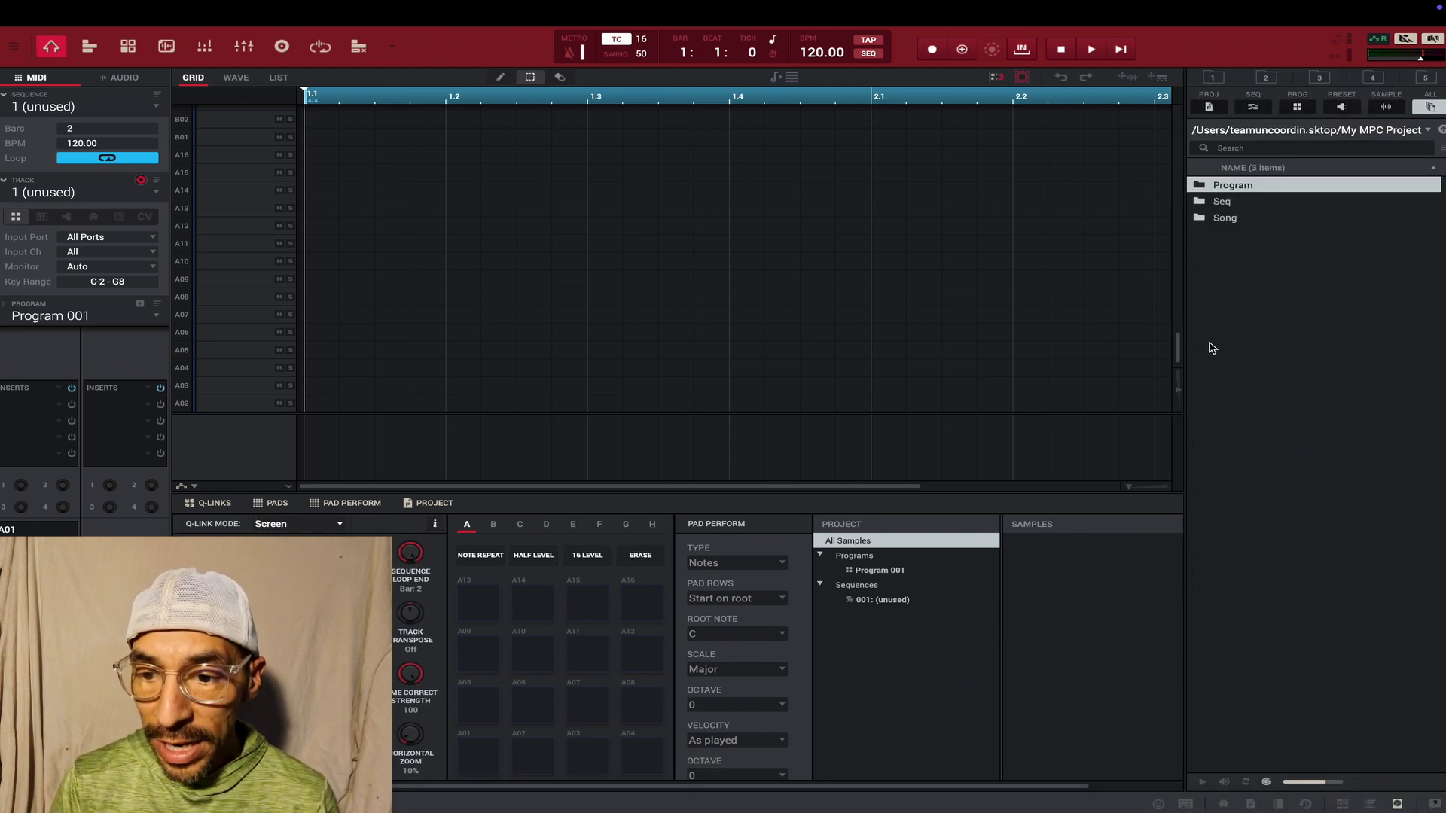
pyautogui.doubleClick(1223, 201)
pyautogui.doubleClick(1218, 187)
pyautogui.moveTo(1218, 189); pyautogui.dragTo(677, 265)
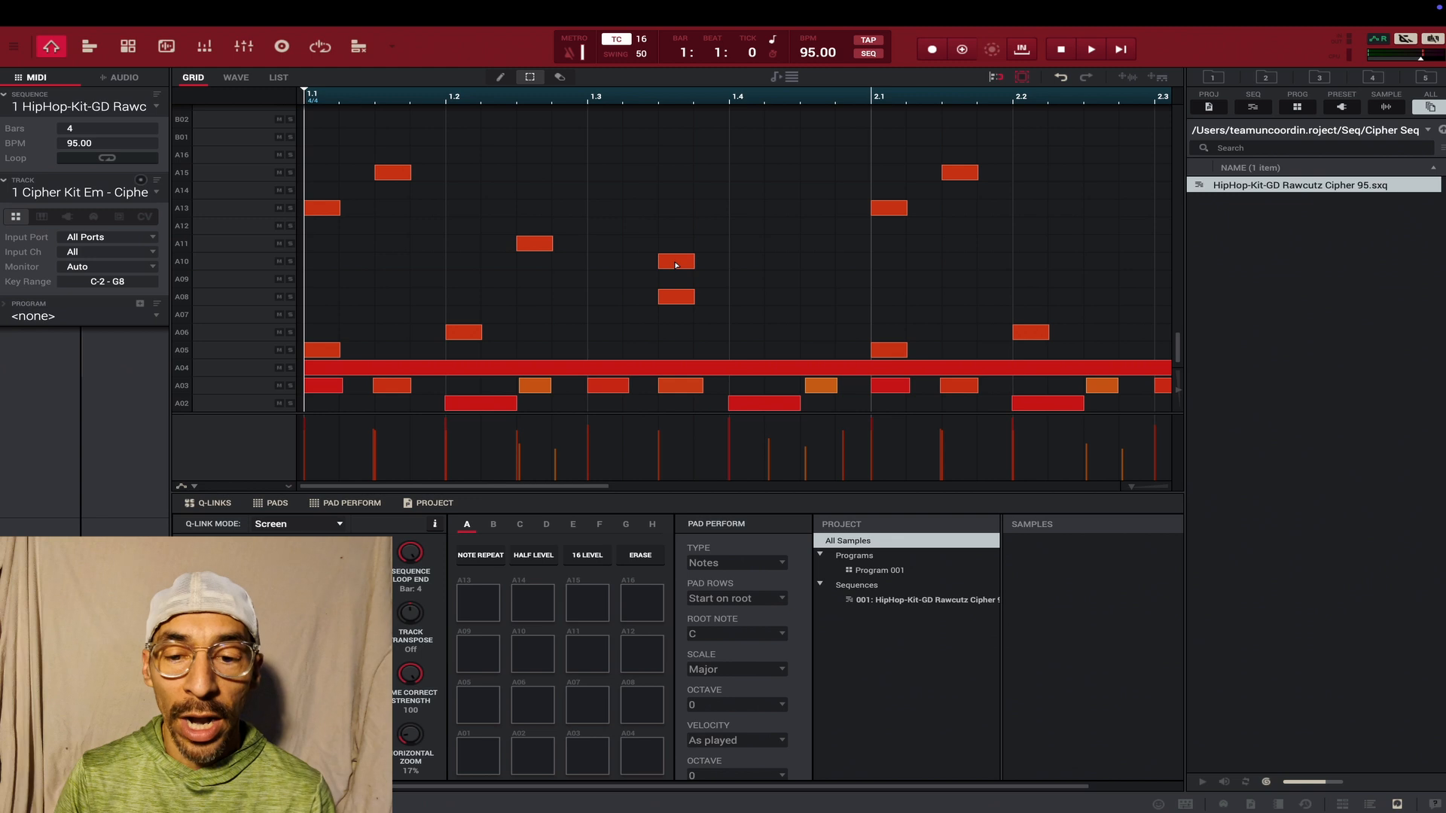
# - Load the LS Credo Kit 150 program from the MPC Beats LANIAKEA SOUNDS expansion onto the track and audition the sequence with it
pyautogui.click(1372, 804)
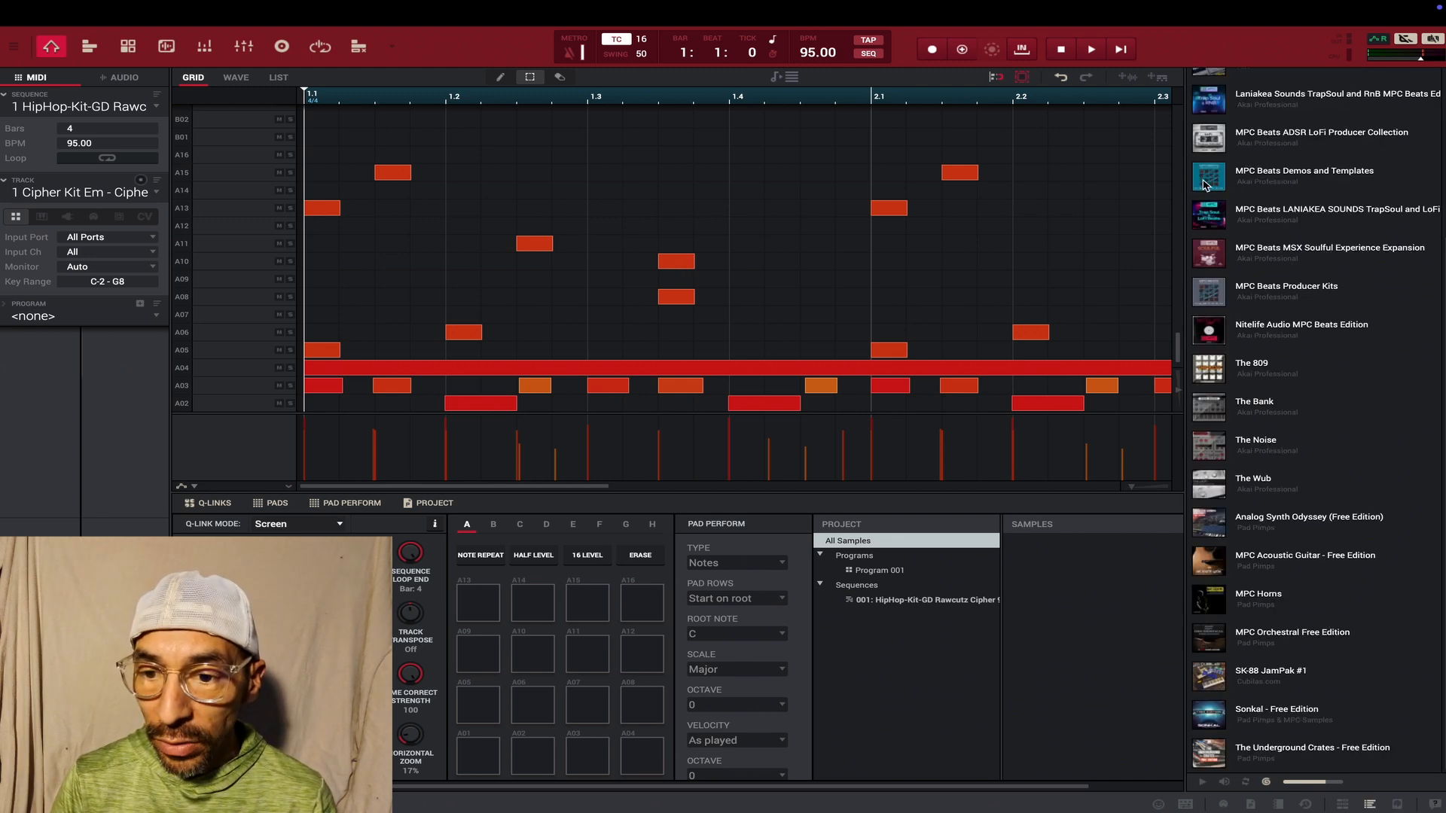
pyautogui.click(1217, 213)
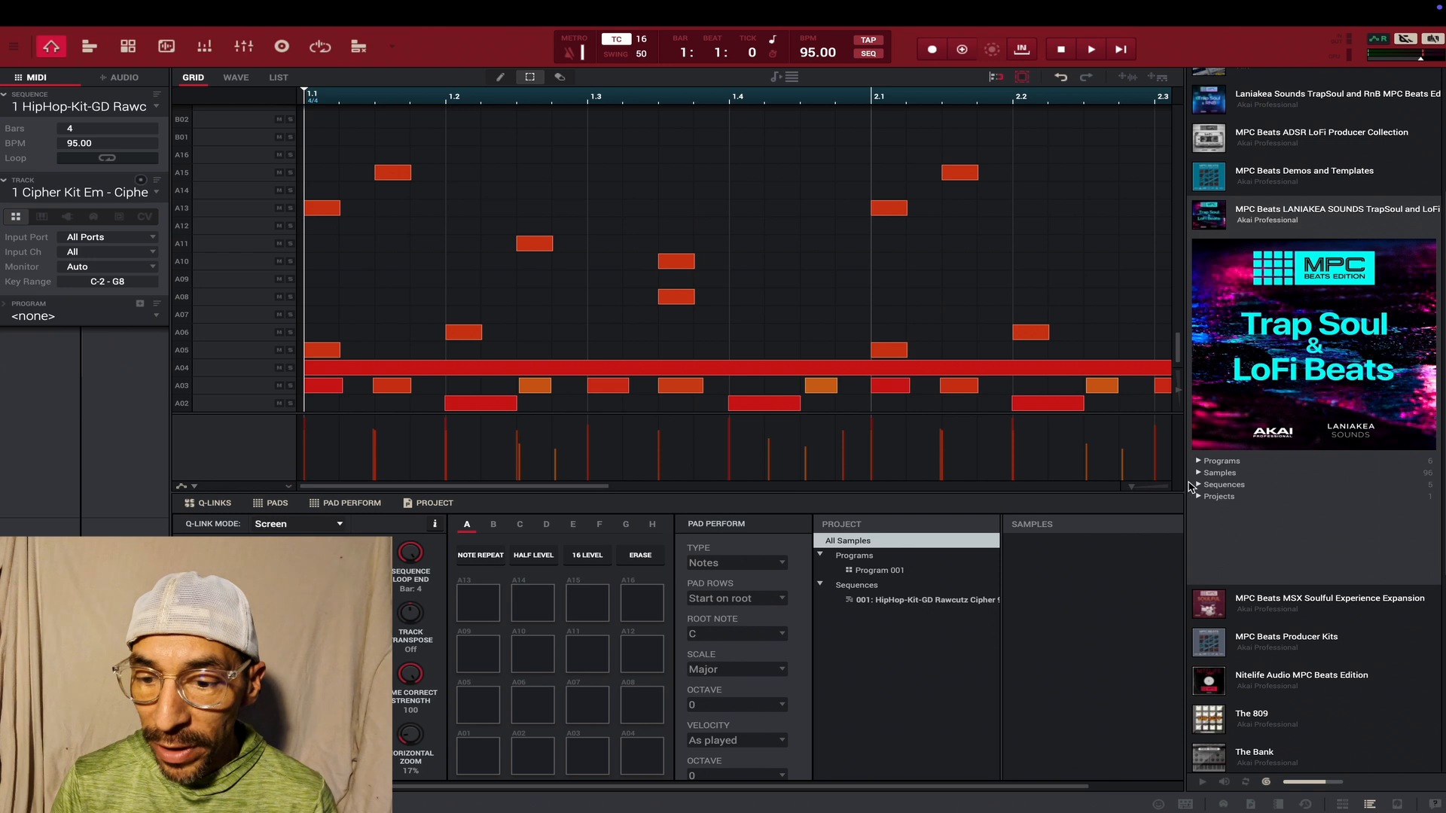
pyautogui.moveTo(1299, 498); pyautogui.dragTo(233, 293)
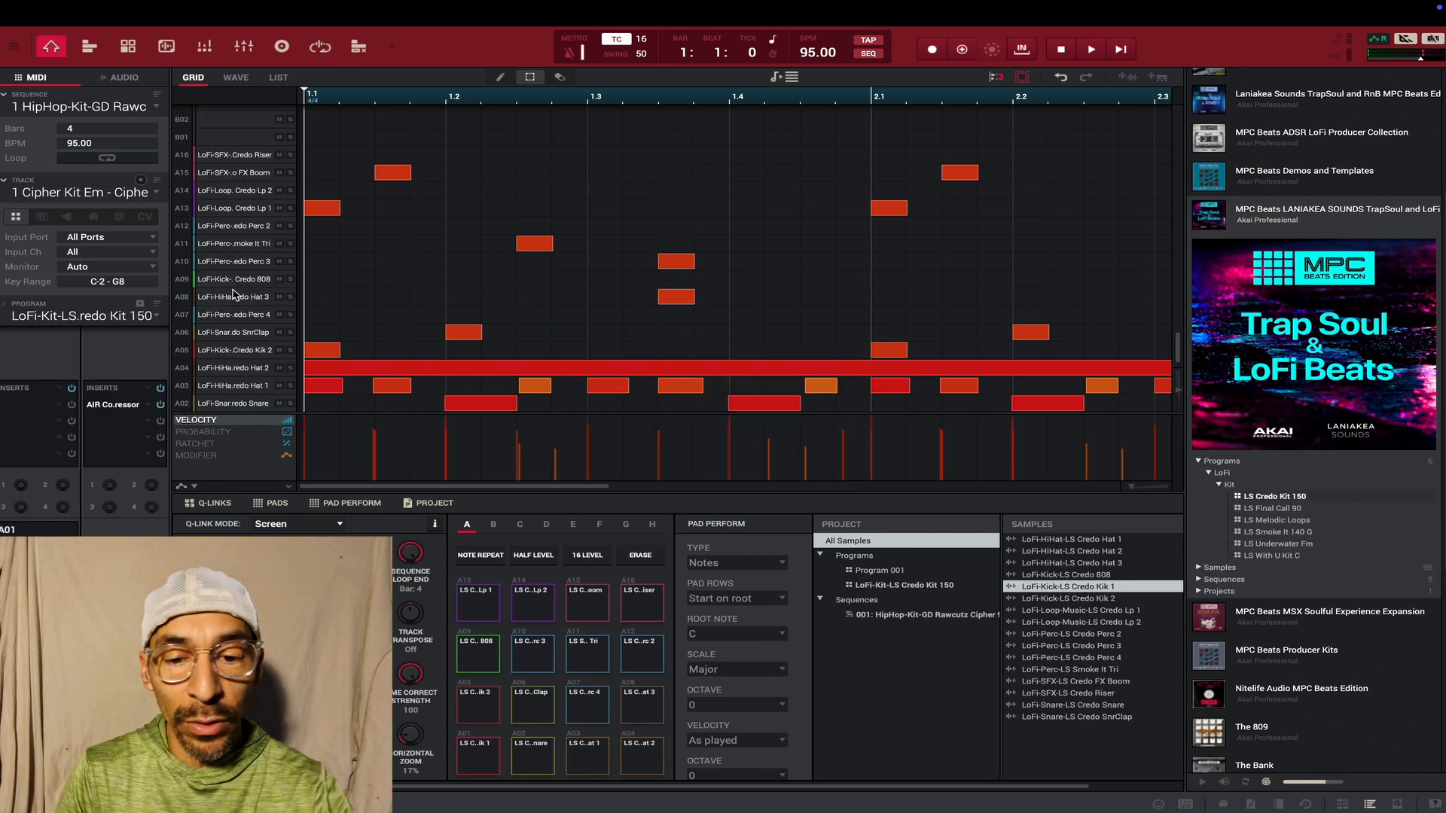
pyautogui.press('space')
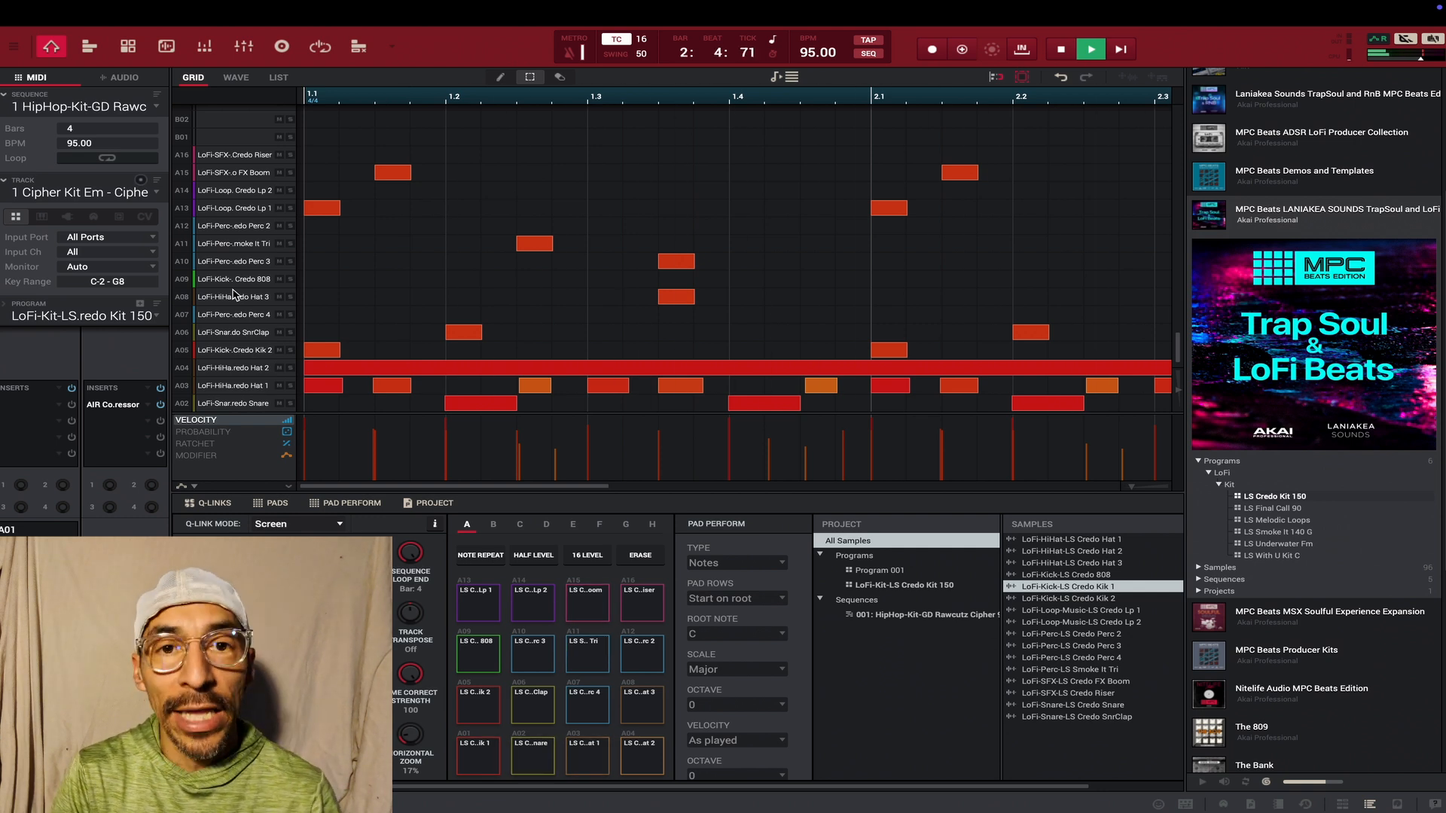
pyautogui.press('space')
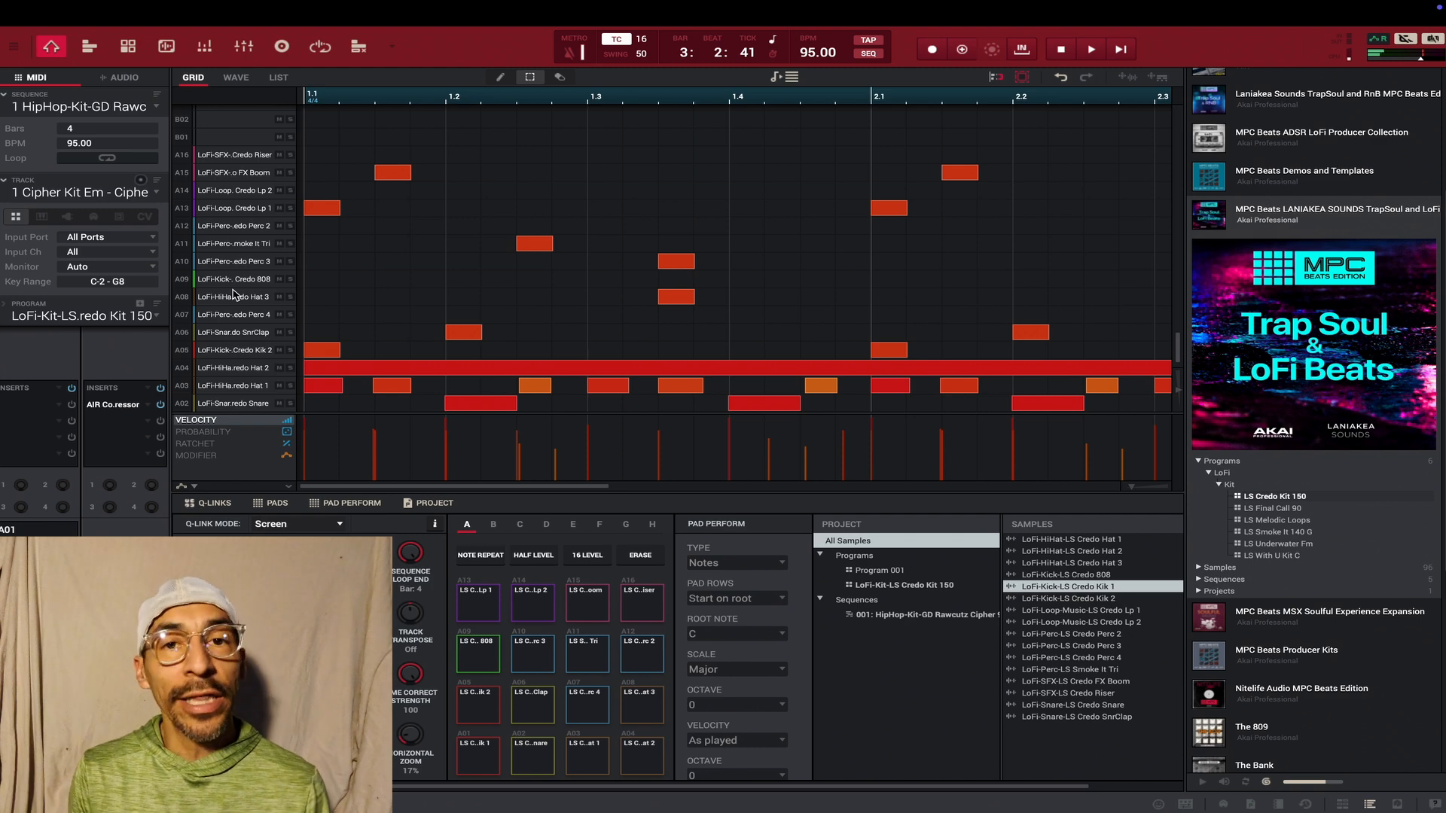